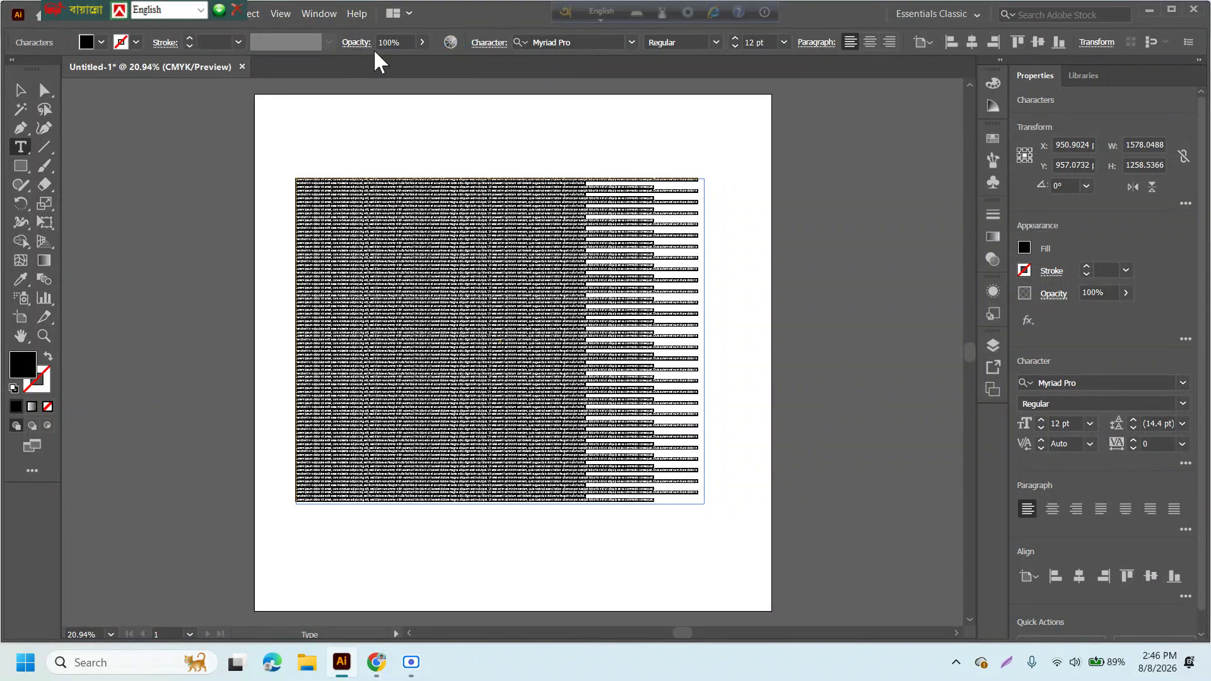
Set the font size of the selected placeholder text to 72 pt.
click(485, 42)
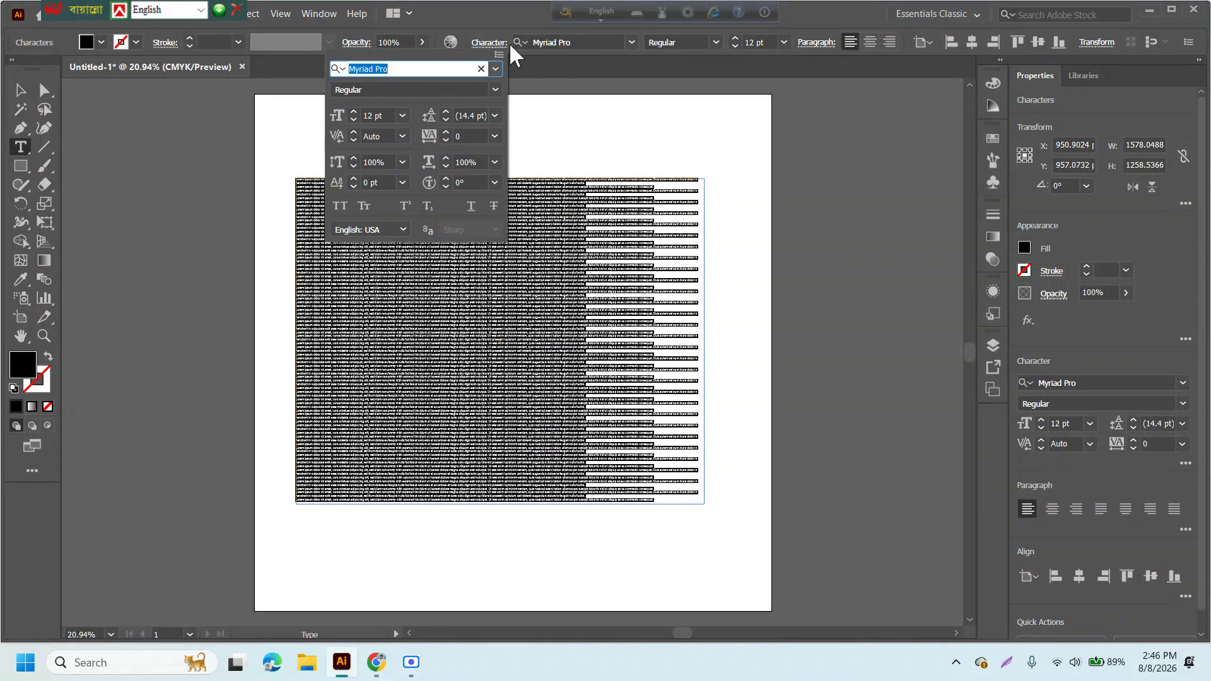
click(814, 44)
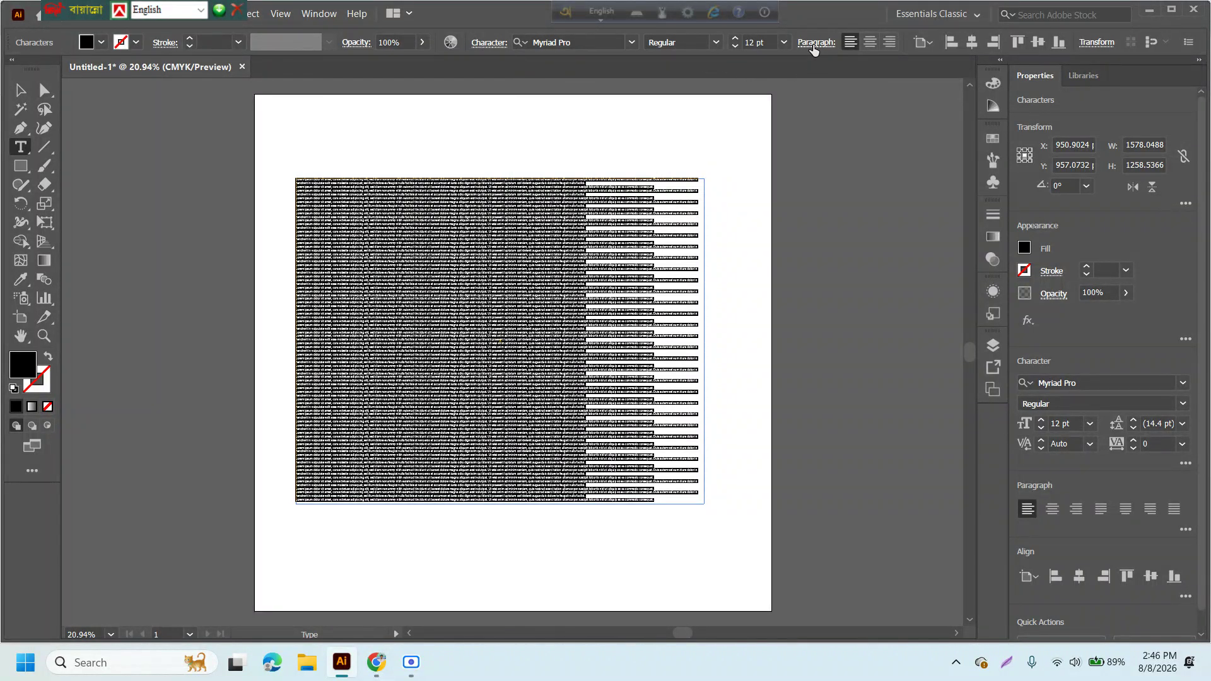
click(813, 44)
click(813, 44)
click(490, 43)
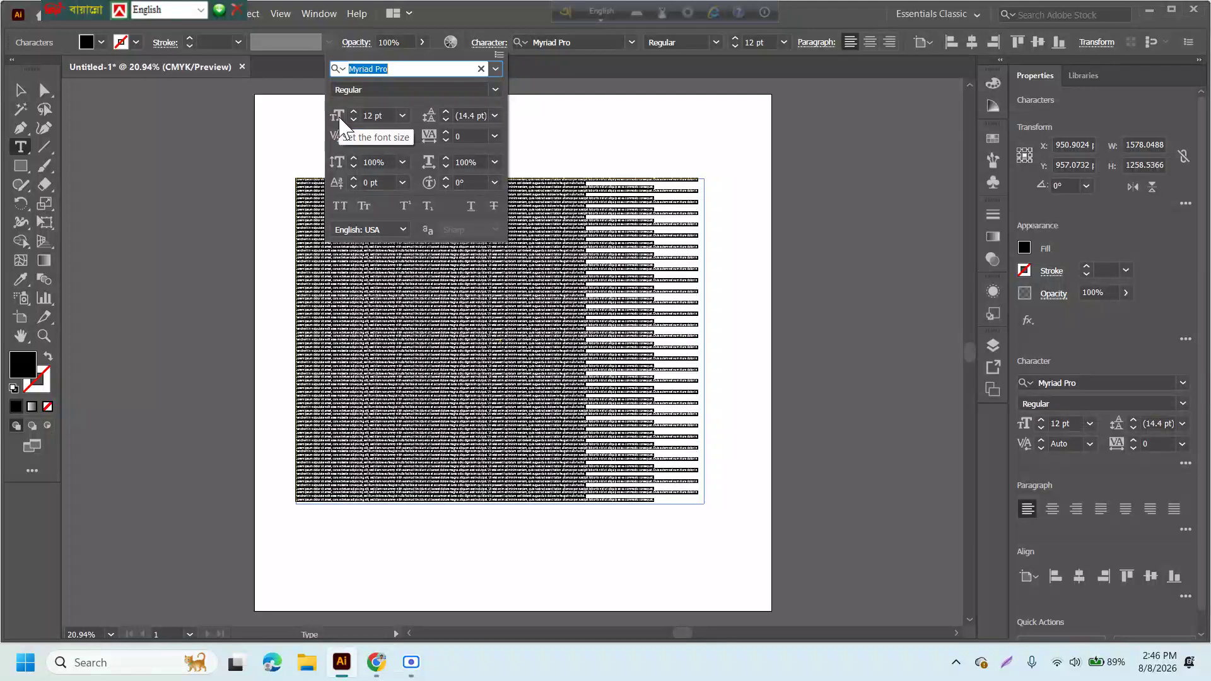
click(402, 115)
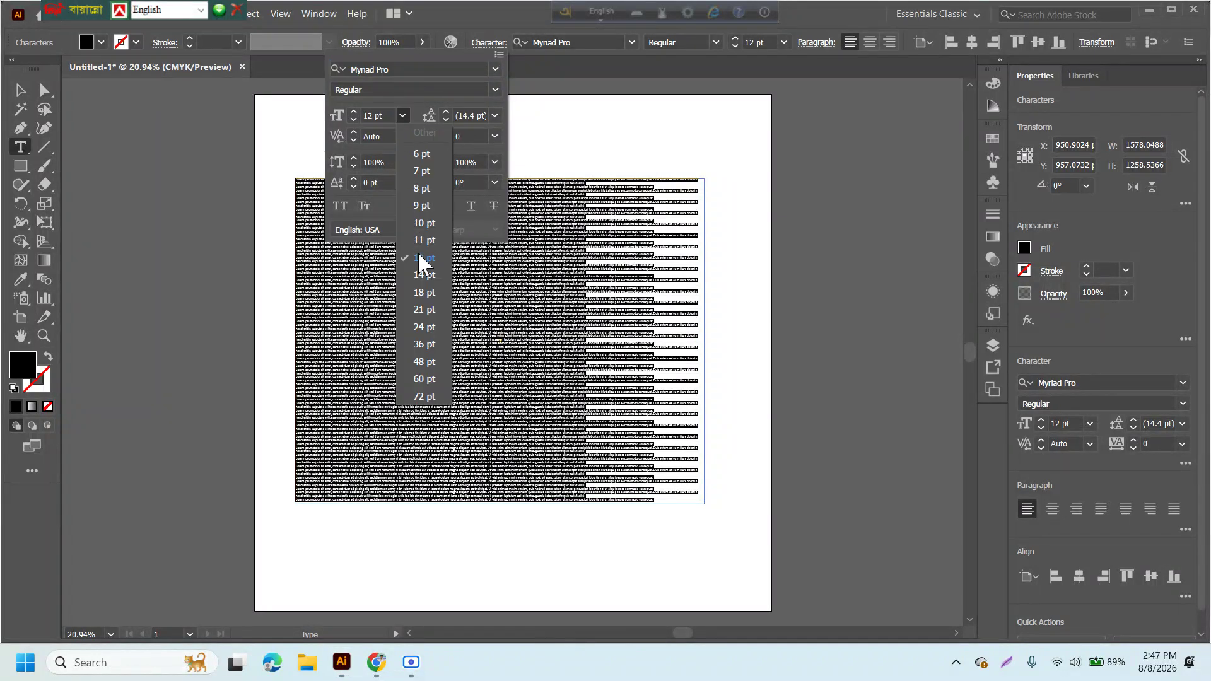
click(422, 396)
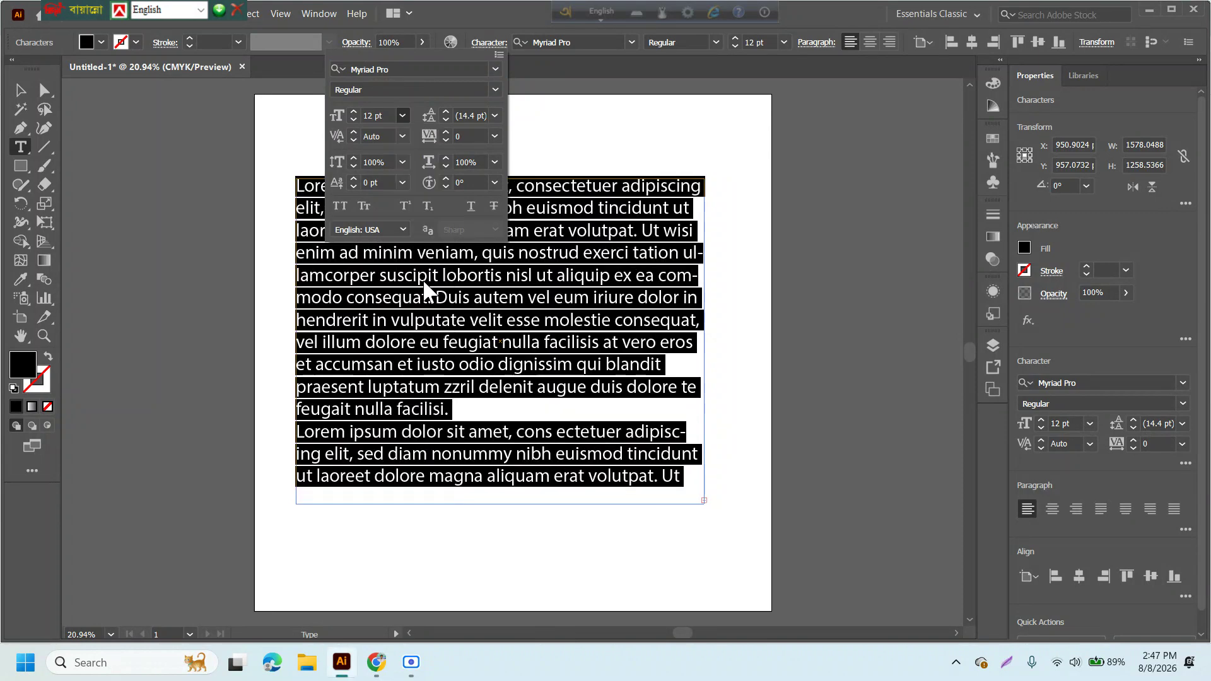
Increase the selected text's font size in 1 pt increments to 80 pt.
click(380, 115)
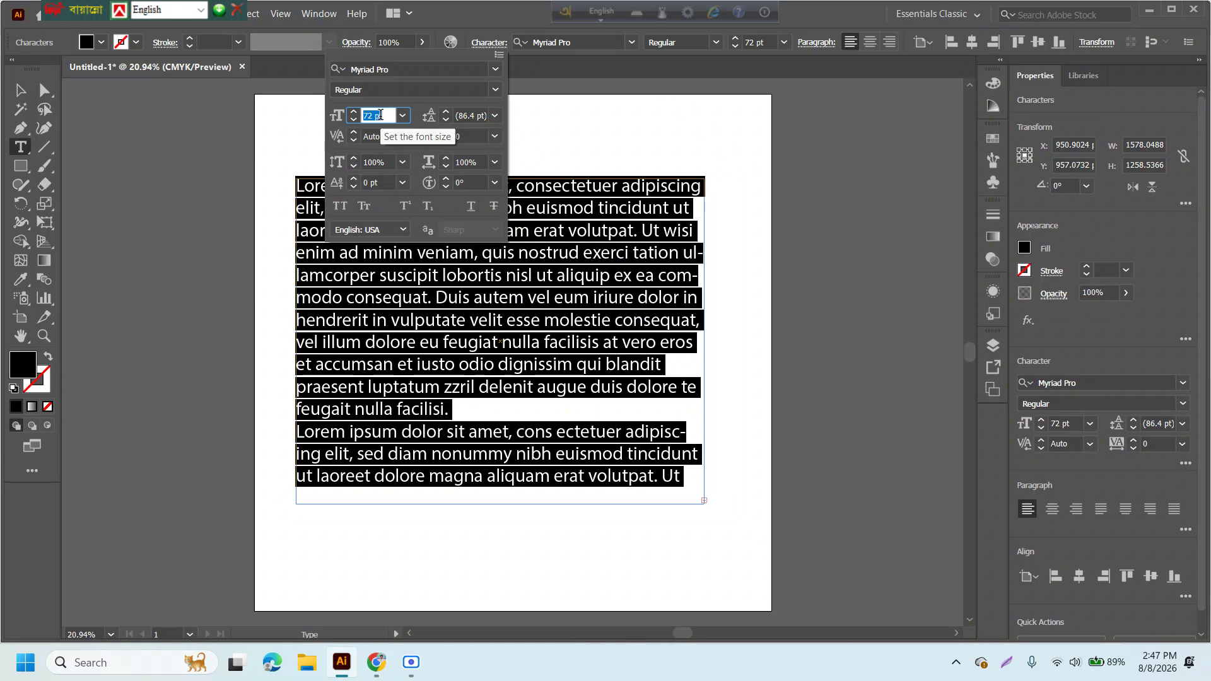
key(Up)
key(Up)
key(Up)
key(Up)
key(Up)
key(Up)
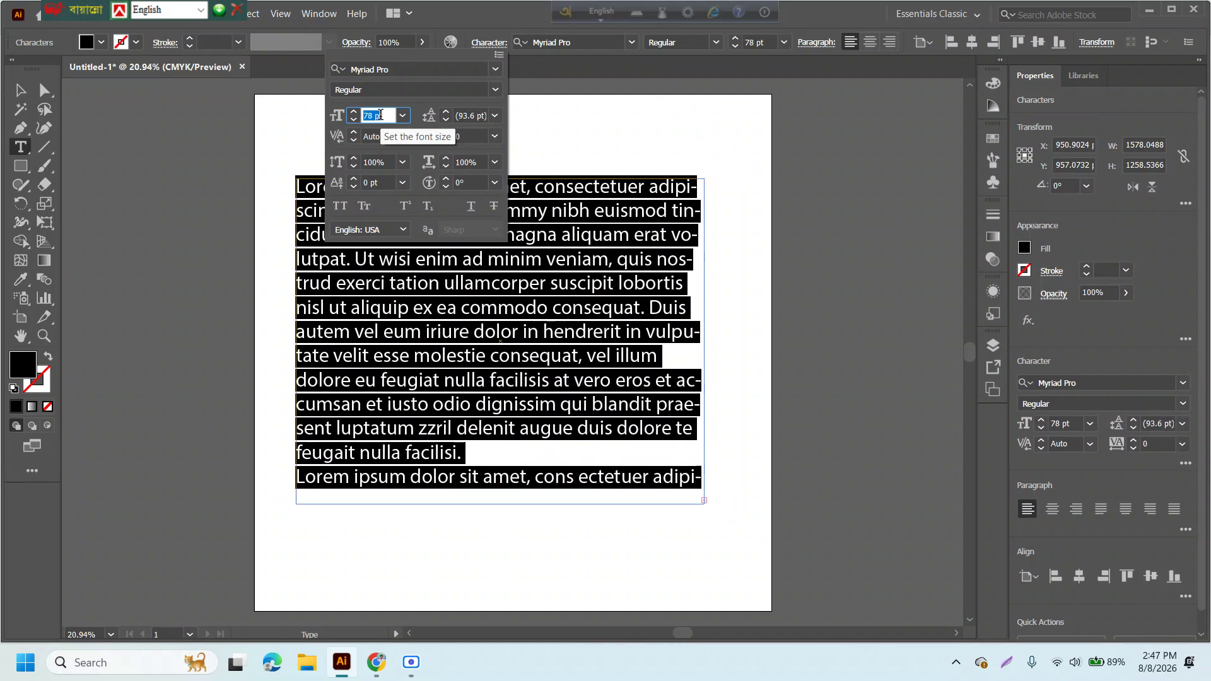
key(Up)
key(Up)
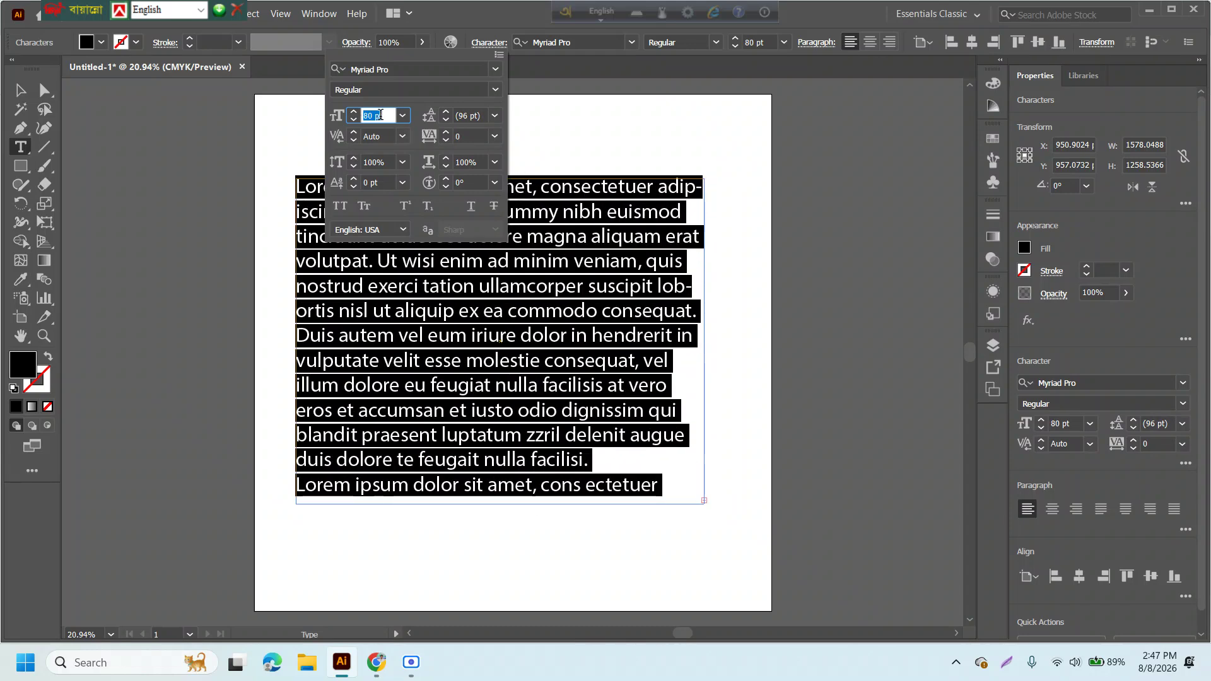
Lower the font size in 1 pt increments to 74 pt and set it back to 80 pt.
key(Down)
key(Down)
key(Down)
key(Down)
key(Down)
key(Down)
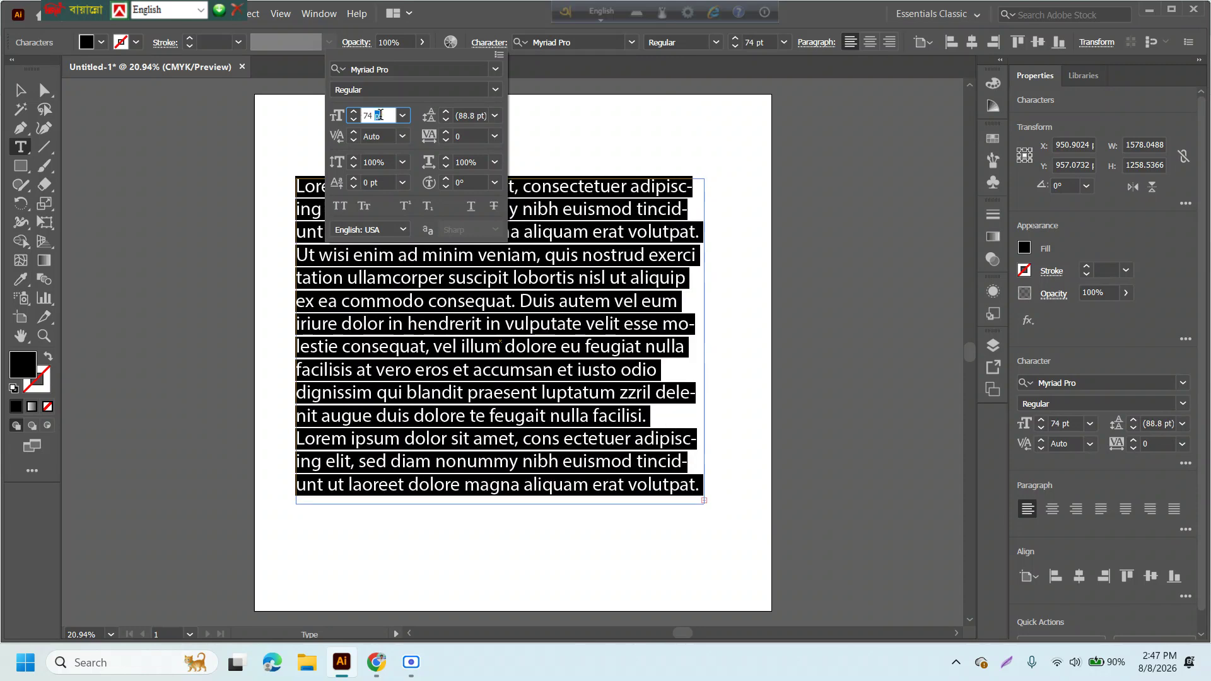
text(80)
key(Return)
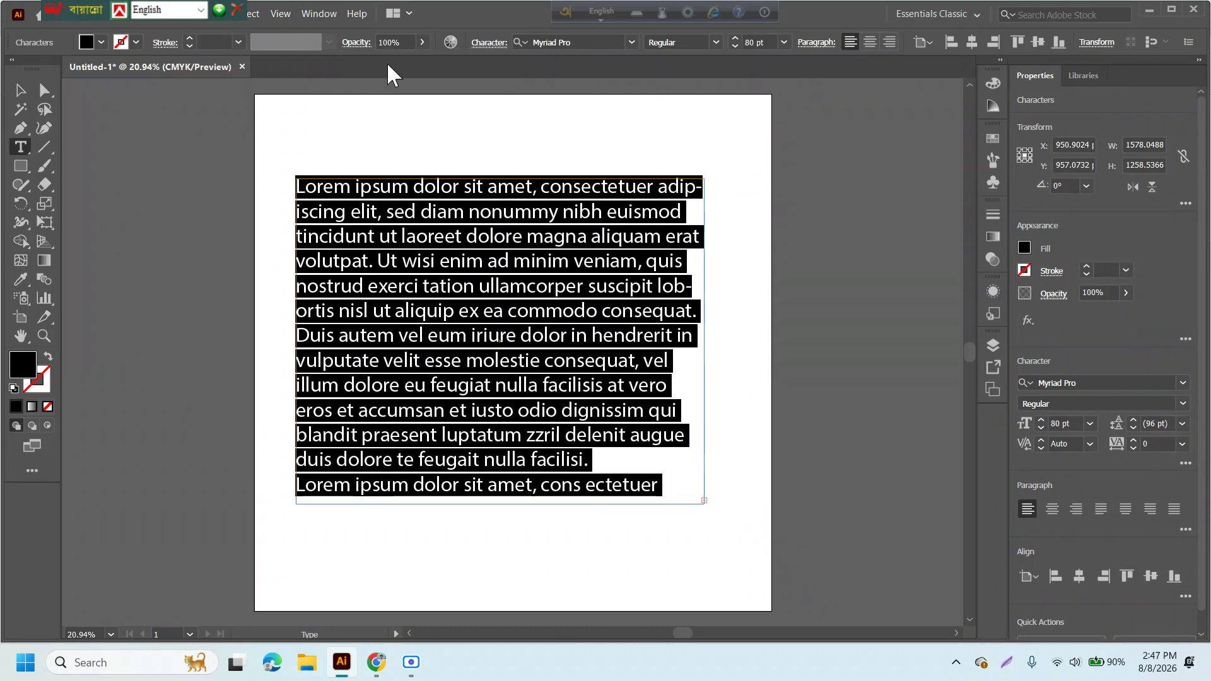
Nudge the text's font size up two increments and back down to 80 pt.
click(484, 45)
click(354, 111)
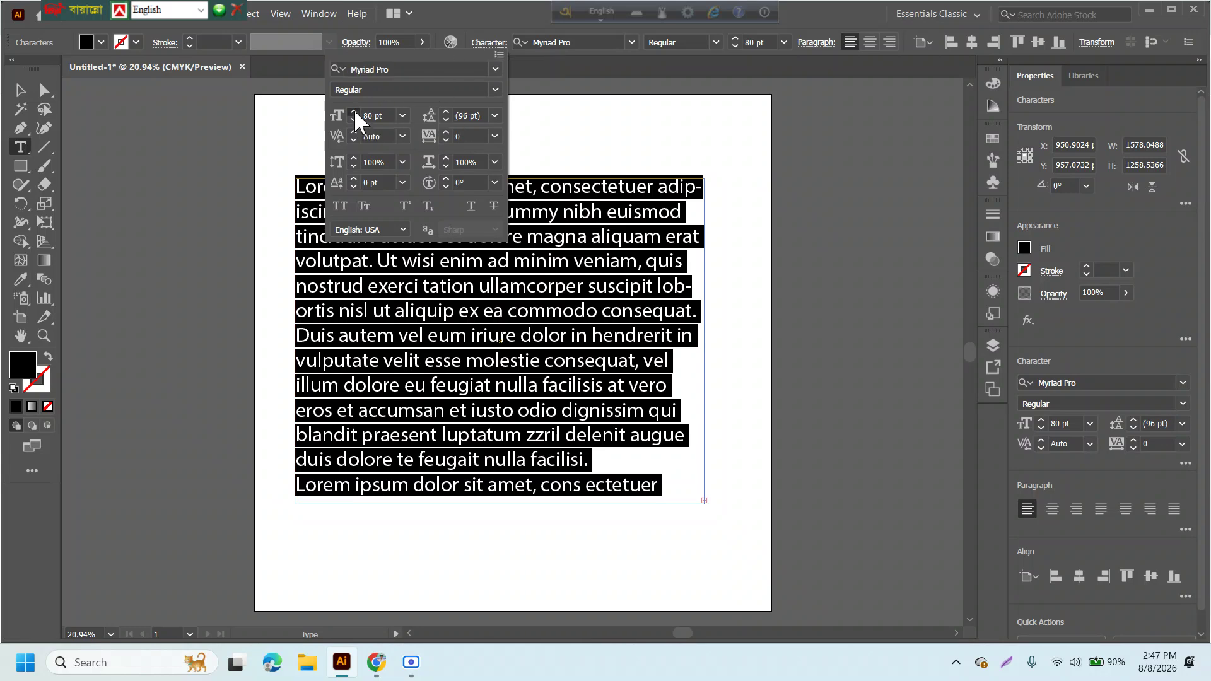
click(354, 111)
click(354, 120)
click(354, 119)
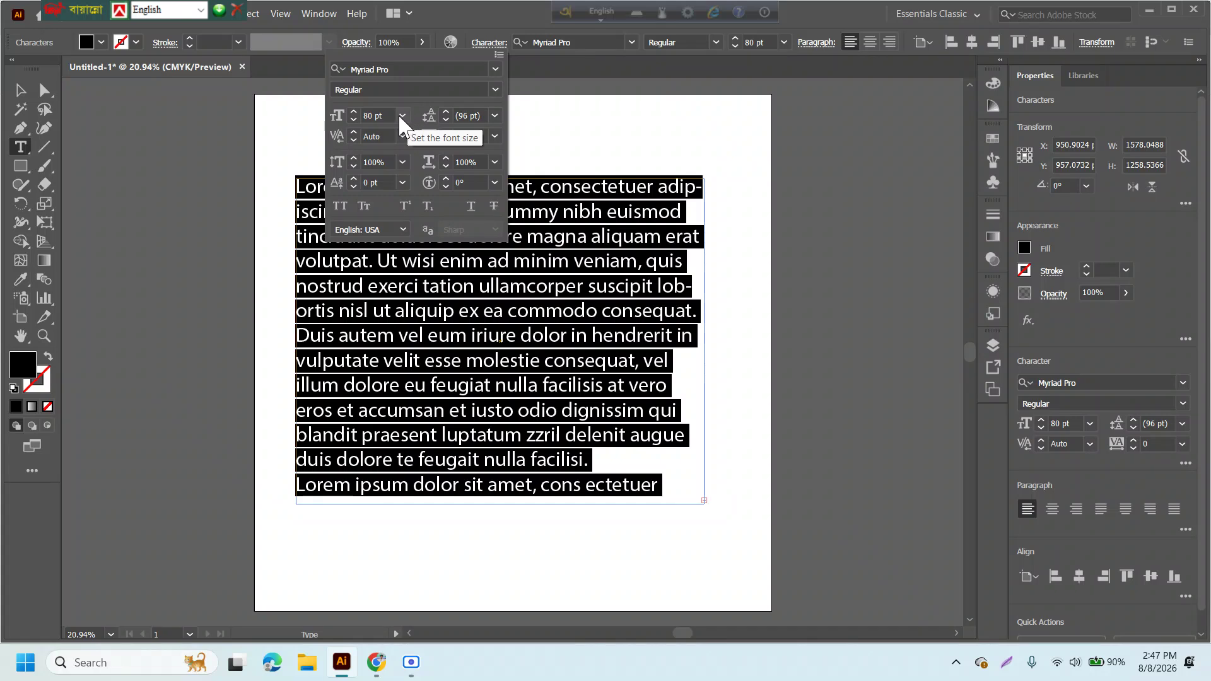
click(377, 115)
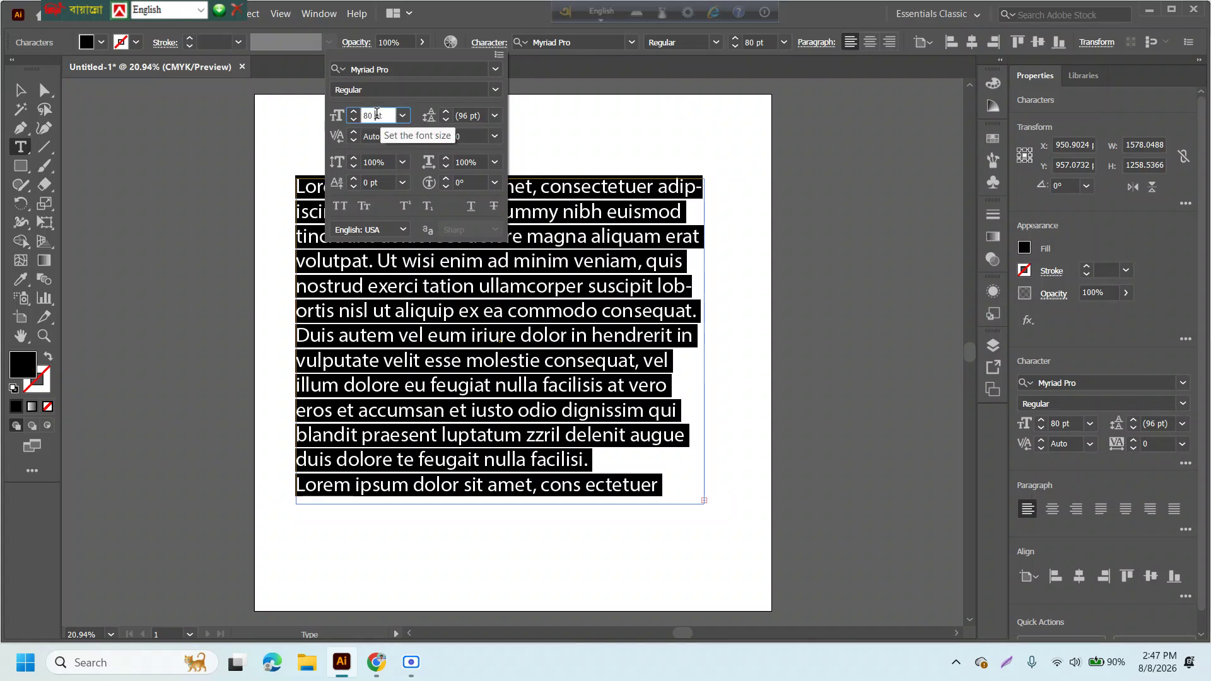
Step the selected text's leading up through 98 pt and 106 pt, and set it to 96 pt.
click(444, 111)
click(445, 111)
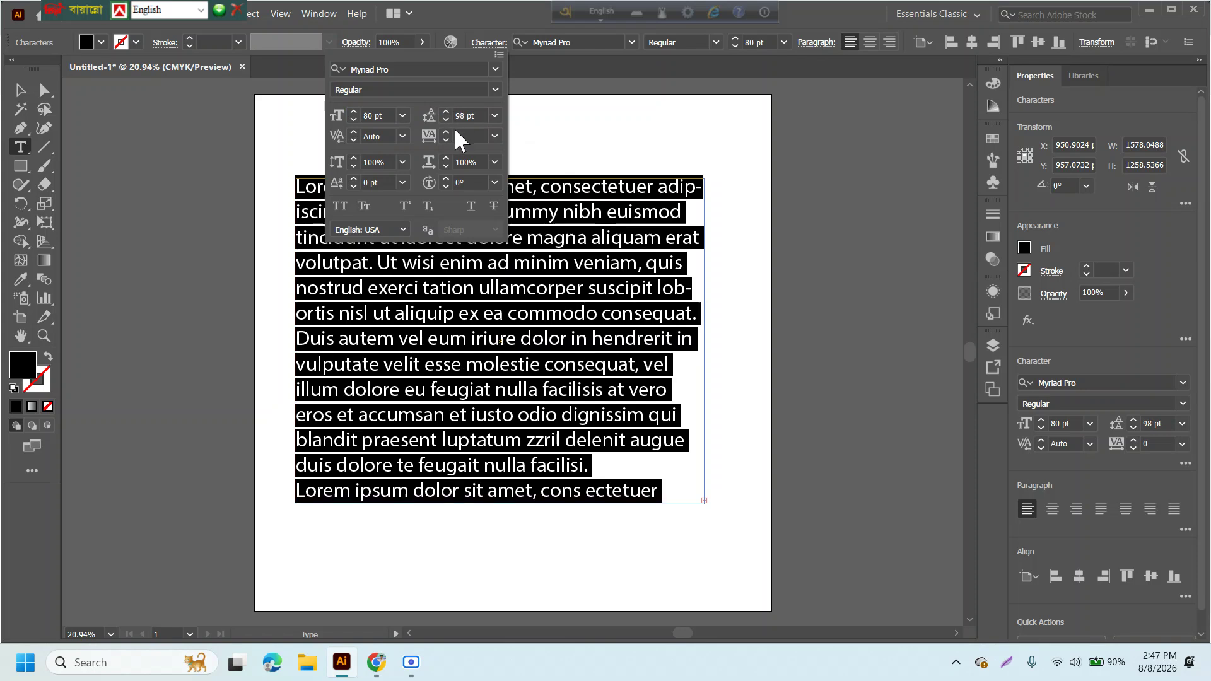
click(462, 113)
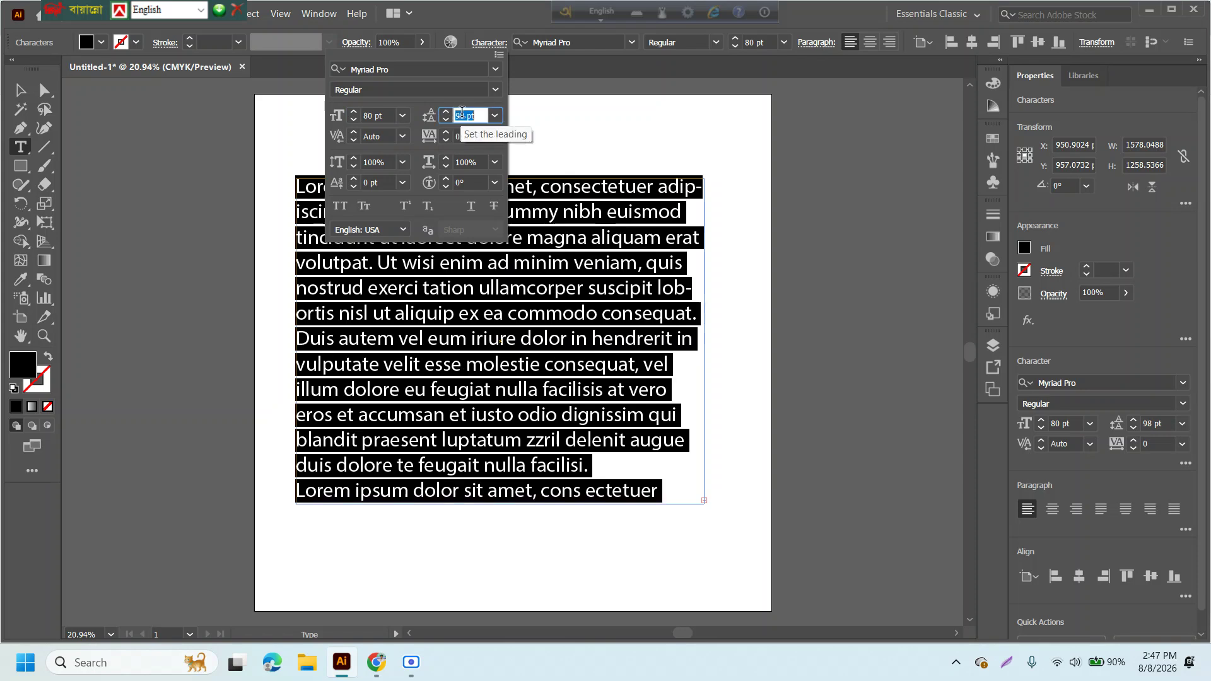
key(Up)
key(Up)
key(Up)
key(Up)
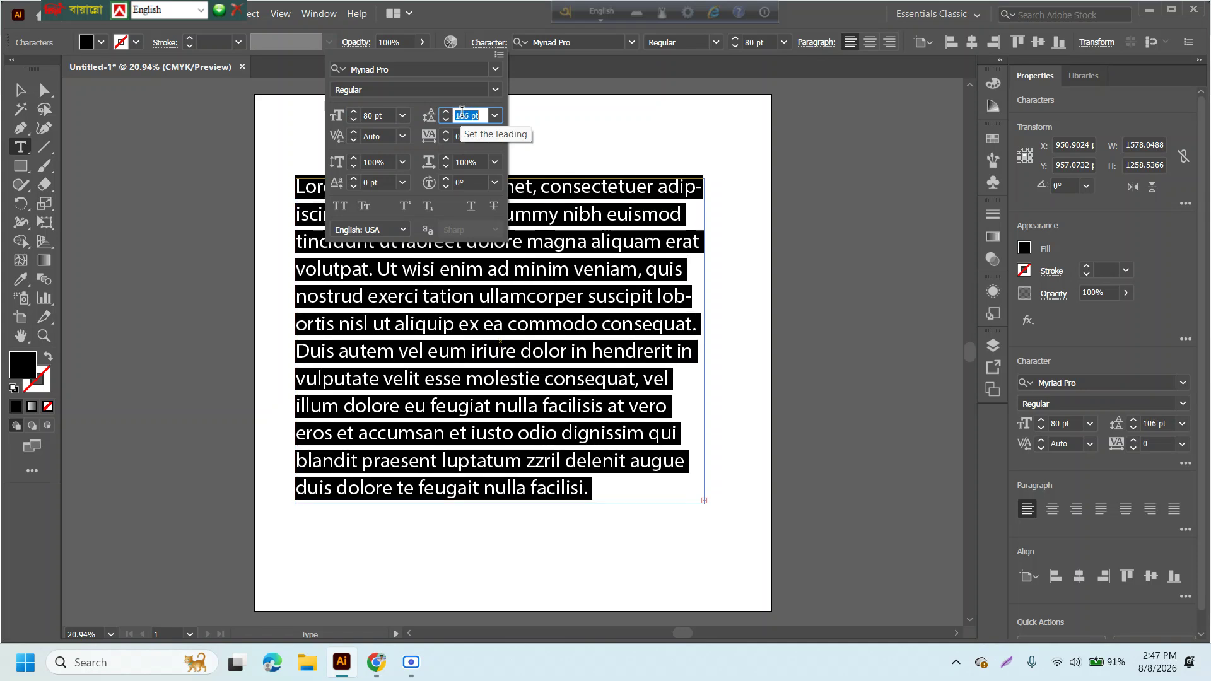
key(Up)
key(Up)
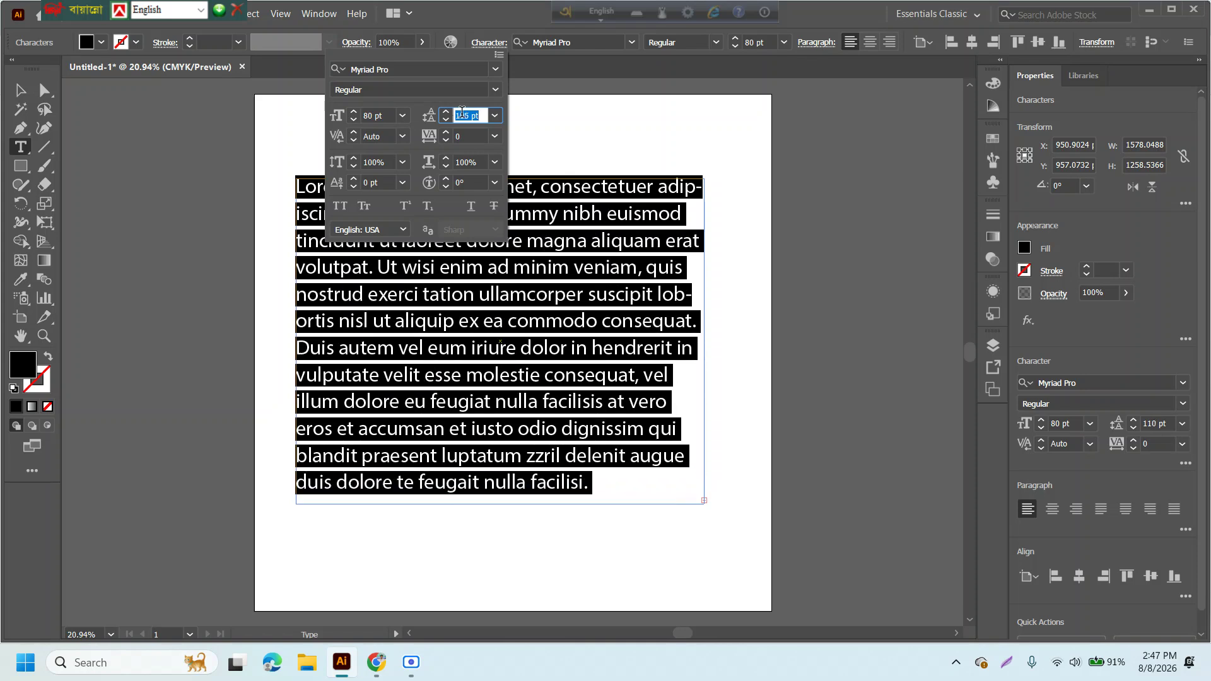
text(96)
key(Return)
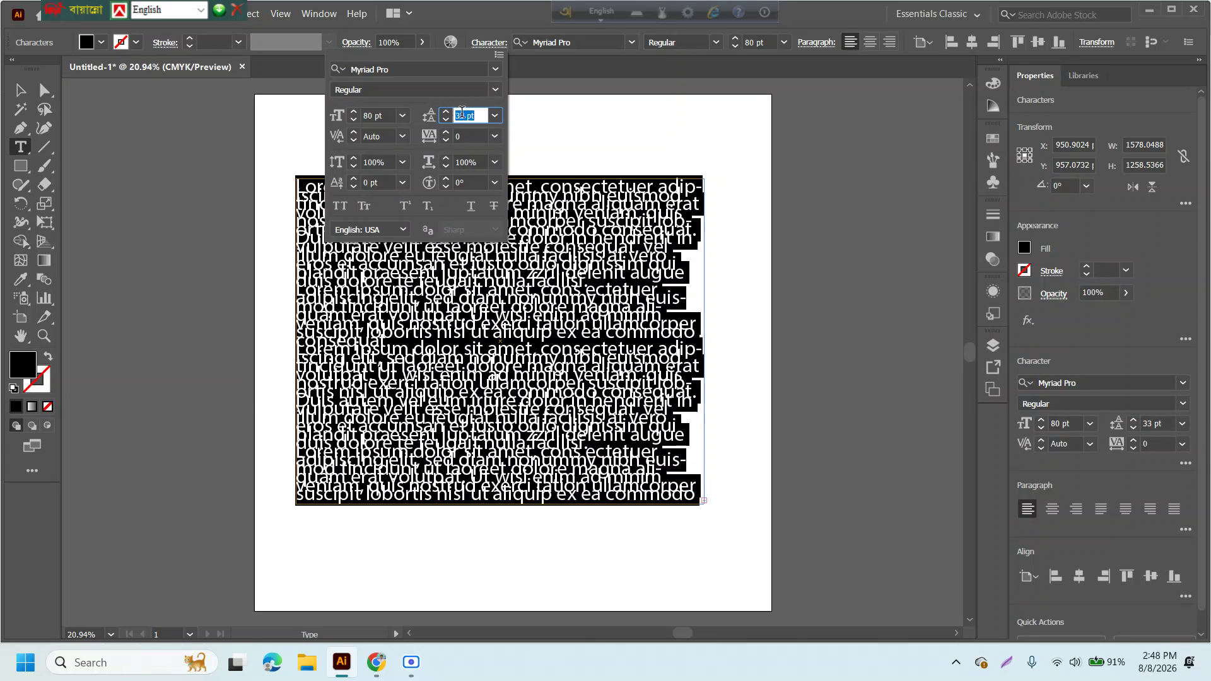
Widen the tightly overlapping lines by increasing the leading in 1 pt increments to 88 pt.
key(Up)
key(Up)
key(Up)
key(Up)
key(Up)
key(Up)
key(Up)
key(Up)
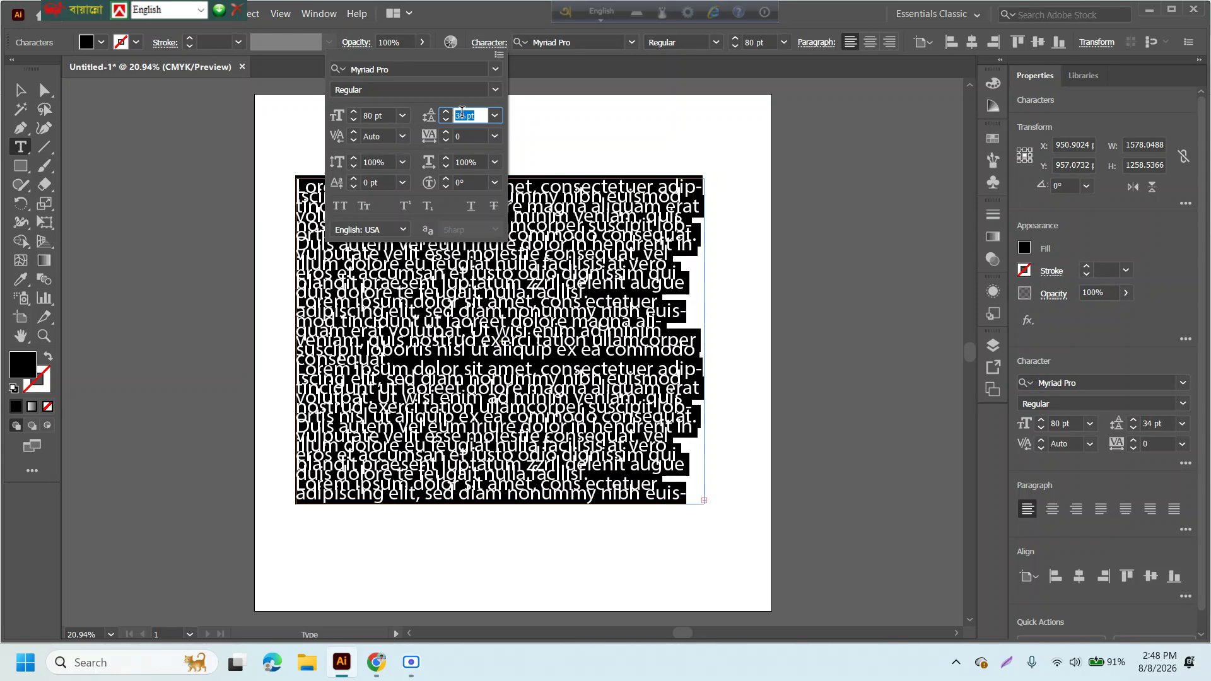
key(Up)
key(Up)
key(Up)
key(Up)
key(Up)
key(Up)
key(Up)
key(Up)
key(Up)
key(Up)
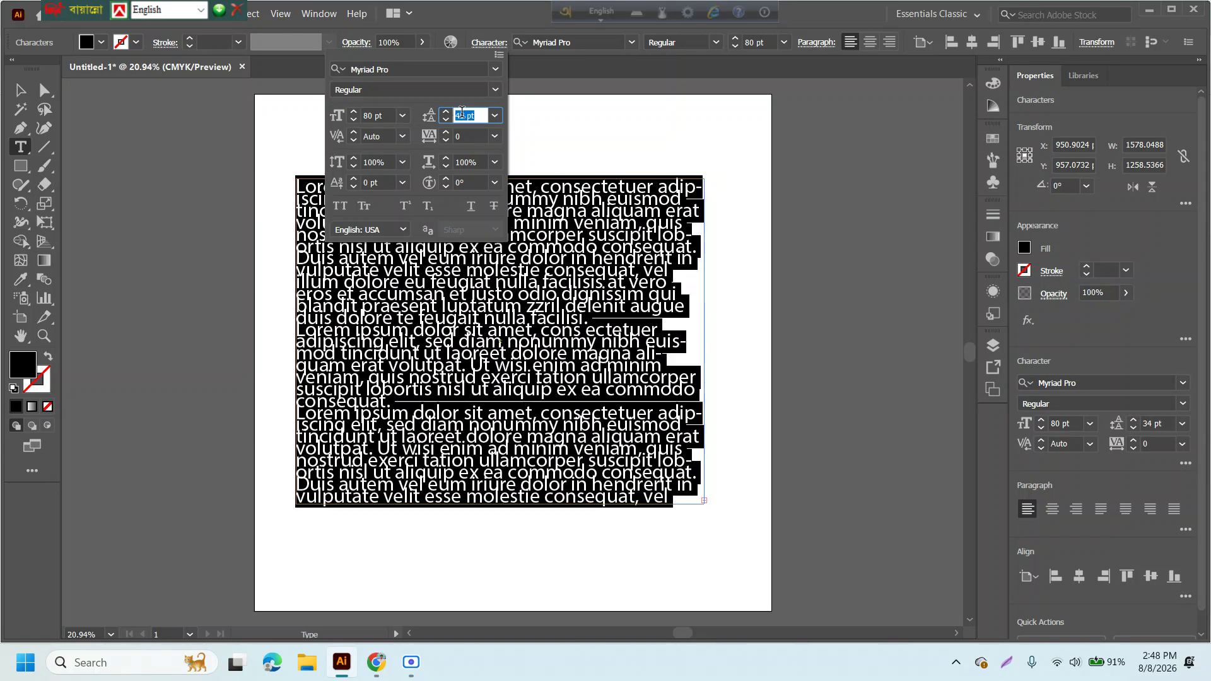
key(Up)
key(Up)
key(Up)
key(Up)
key(Up)
key(Up)
key(Up)
key(Up)
key(Up)
key(Up)
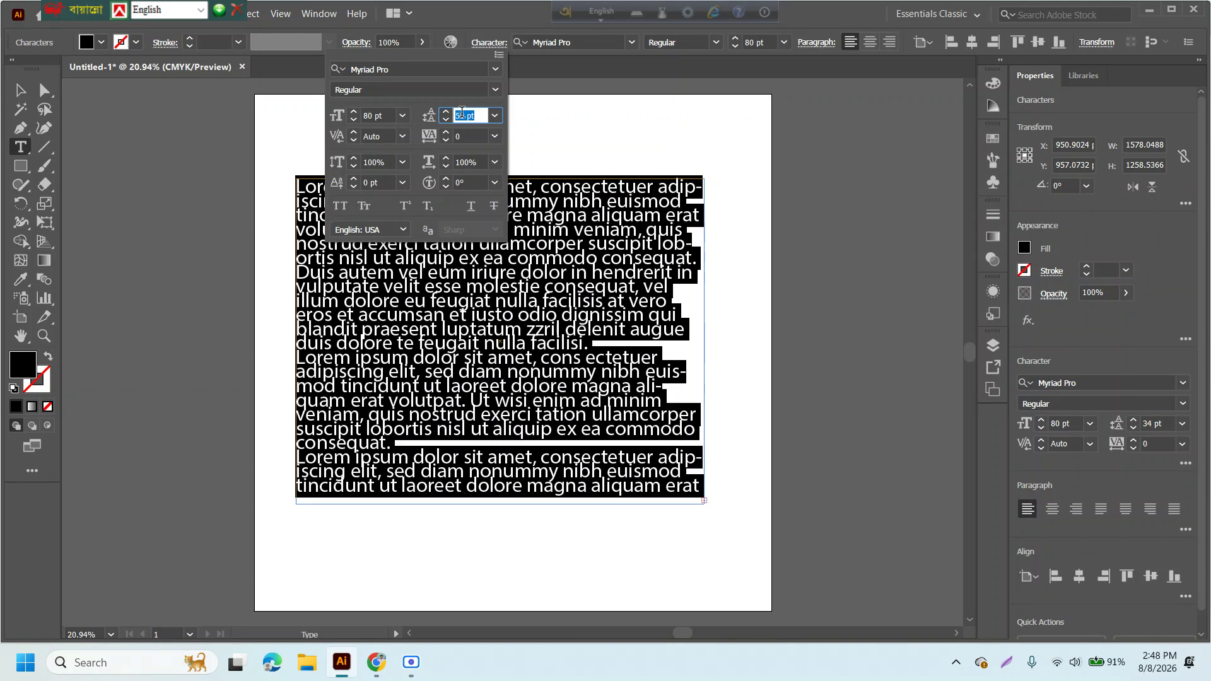
key(Up)
key(Up)
key(Up)
key(Up)
key(Up)
key(Up)
key(Up)
key(Up)
key(Up)
key(Up)
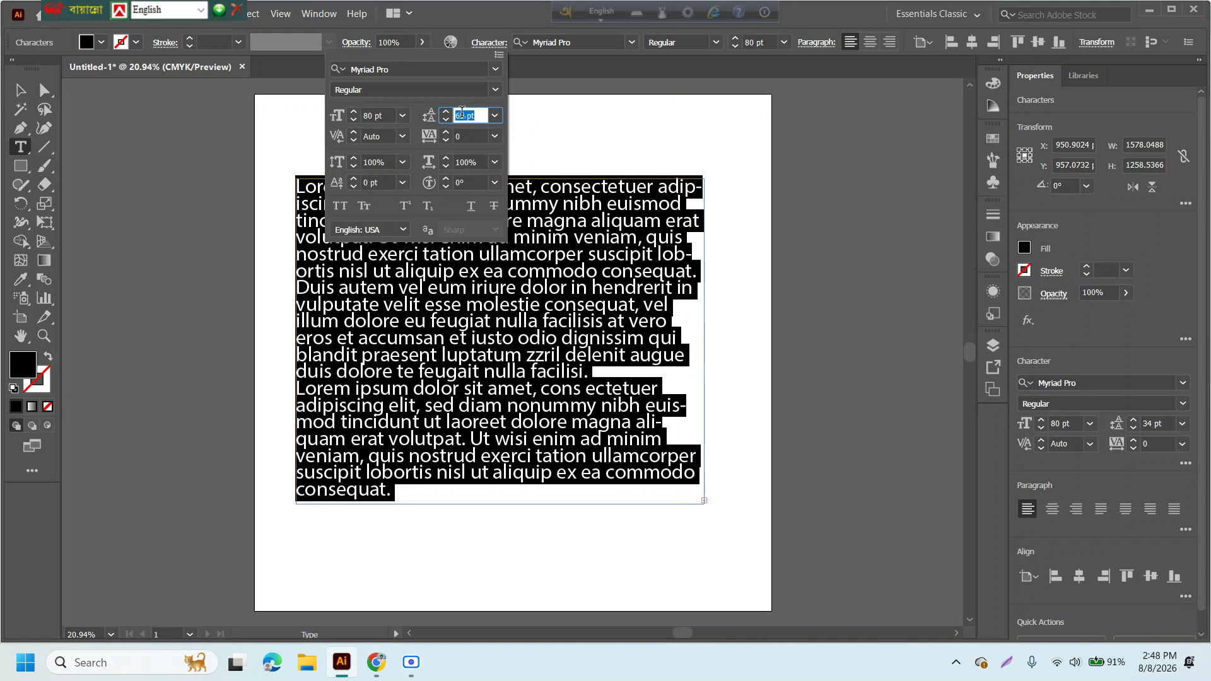
key(Up)
key(Up)
key(Up)
key(Up)
key(Up)
key(Up)
key(Up)
key(Up)
key(Up)
key(Up)
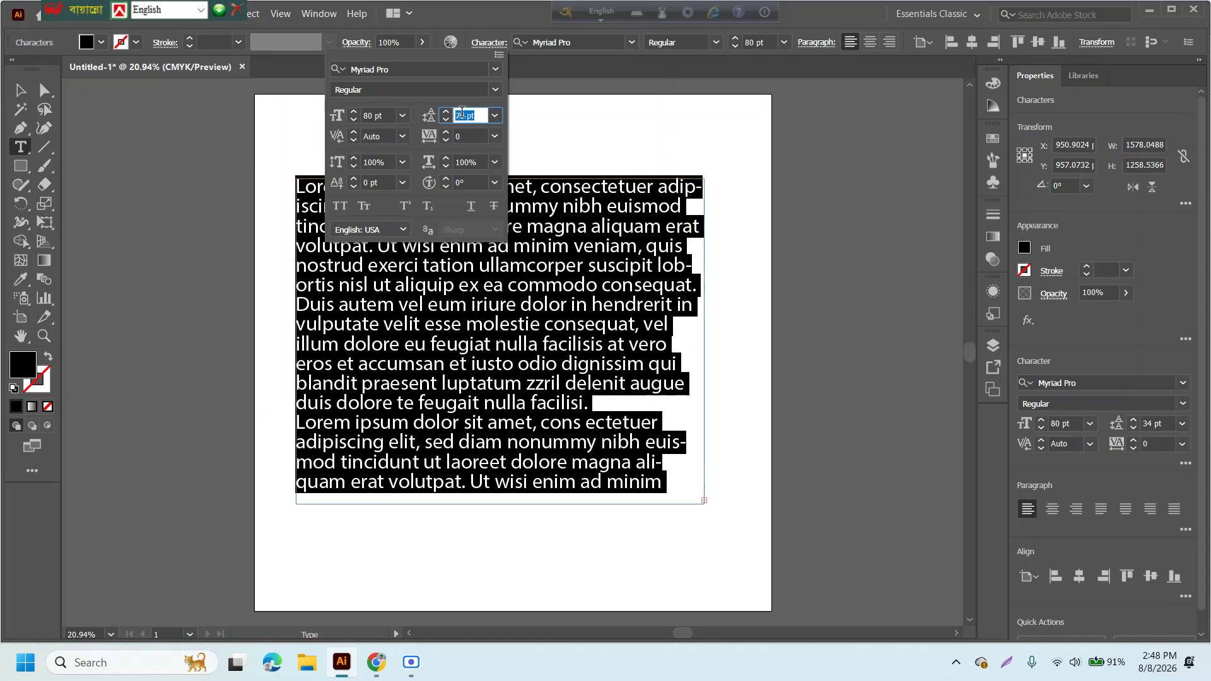
key(Up)
key(Up)
key(Up)
key(Up)
key(Up)
key(Up)
key(Up)
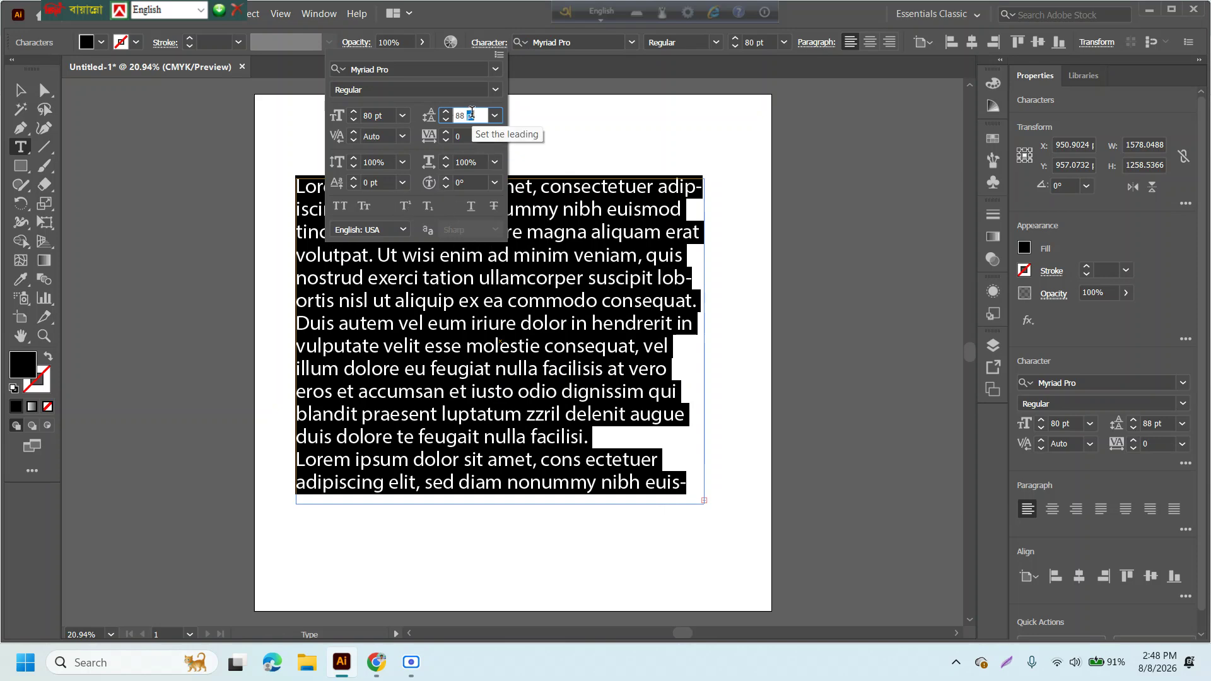
Try the leading at 50 pt and set it to 80 pt, matching the font size.
text(50)
key(Tab)
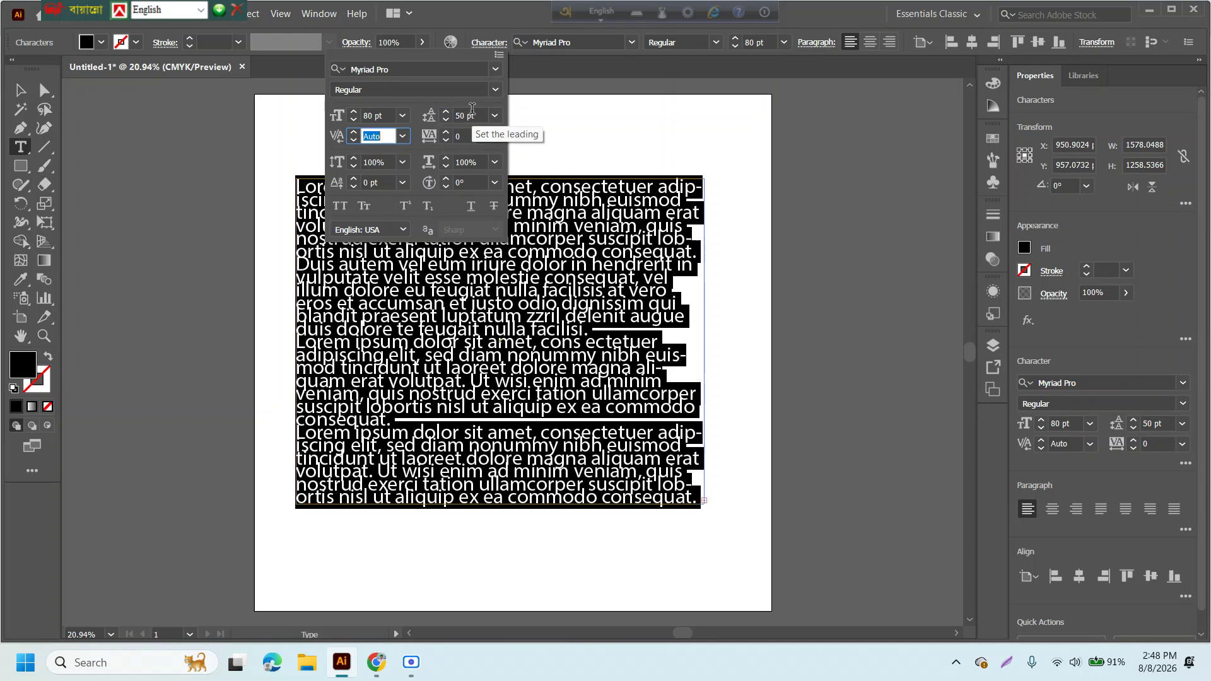
click(472, 111)
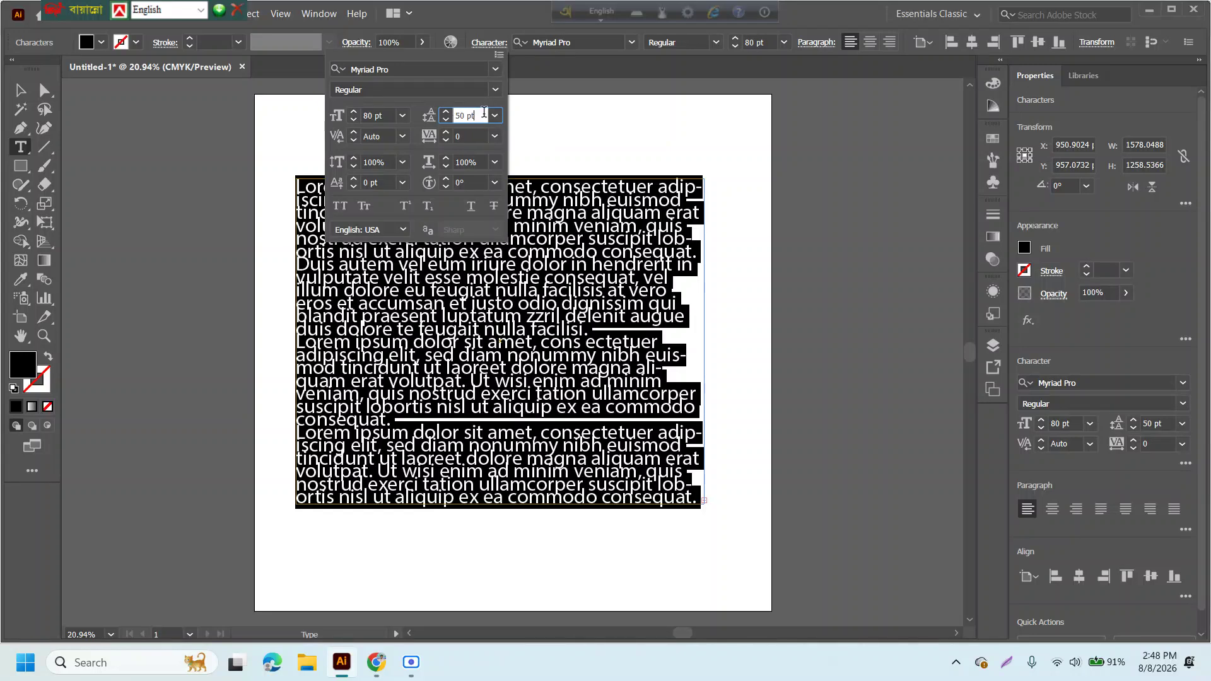
double_click(484, 112)
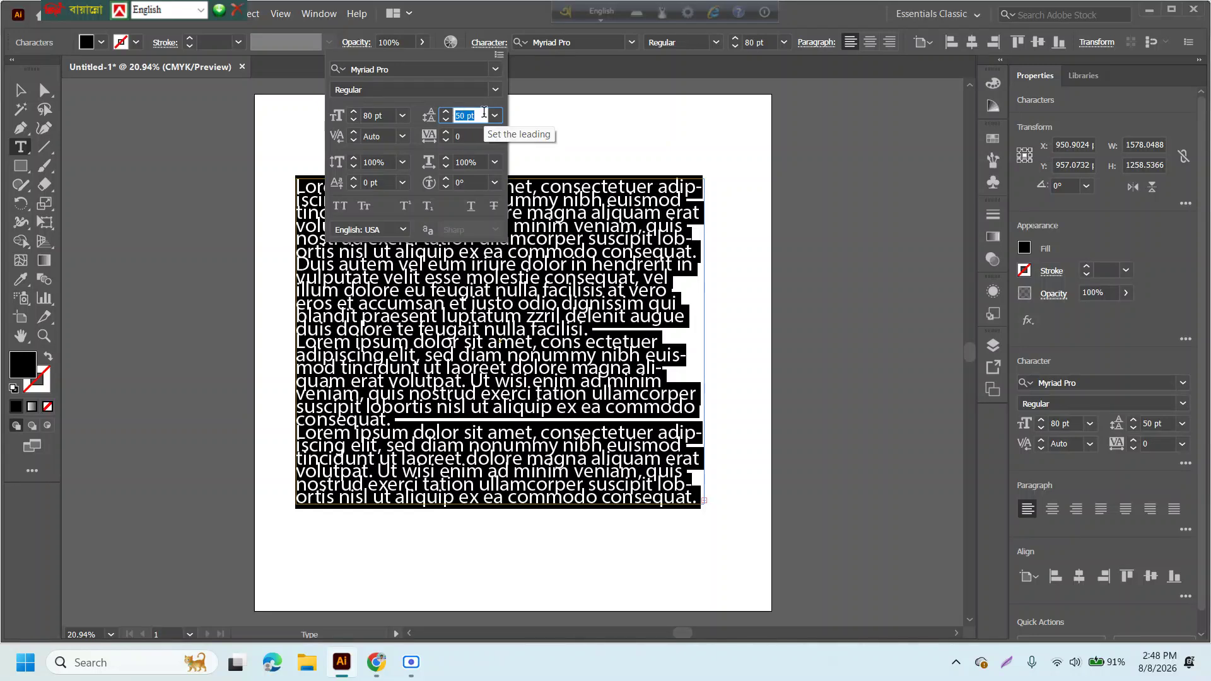
text(80)
key(Return)
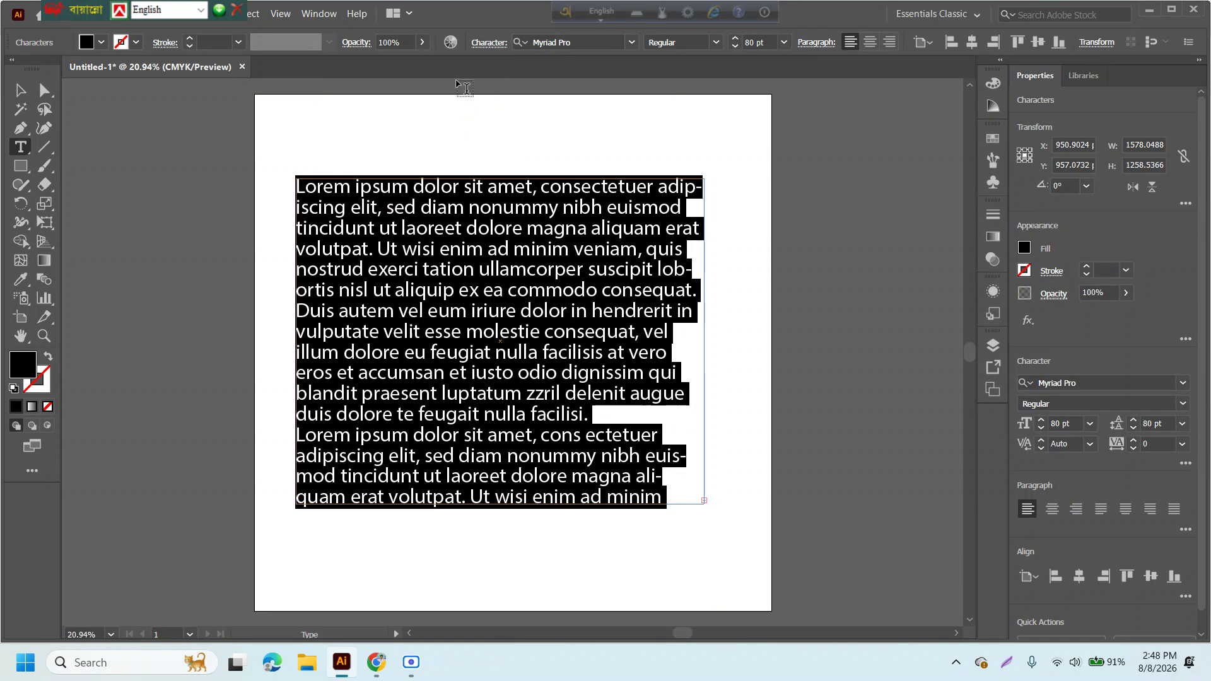
Set the kerning of the selected text to Auto.
click(488, 42)
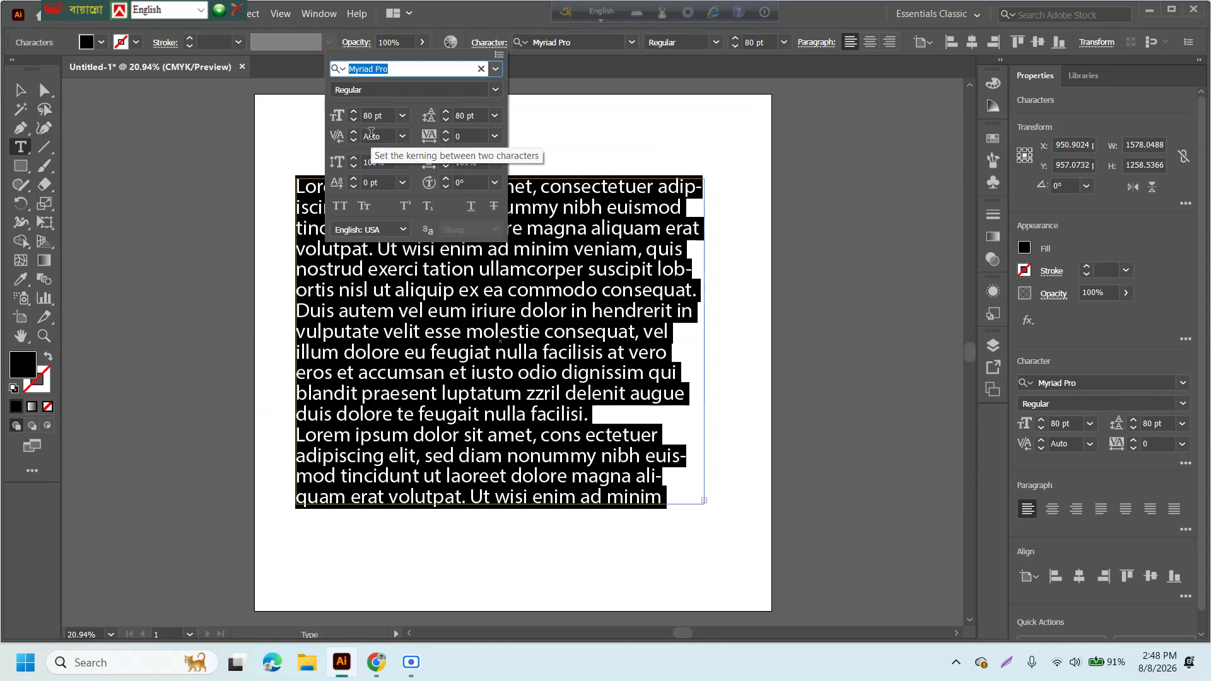
click(402, 136)
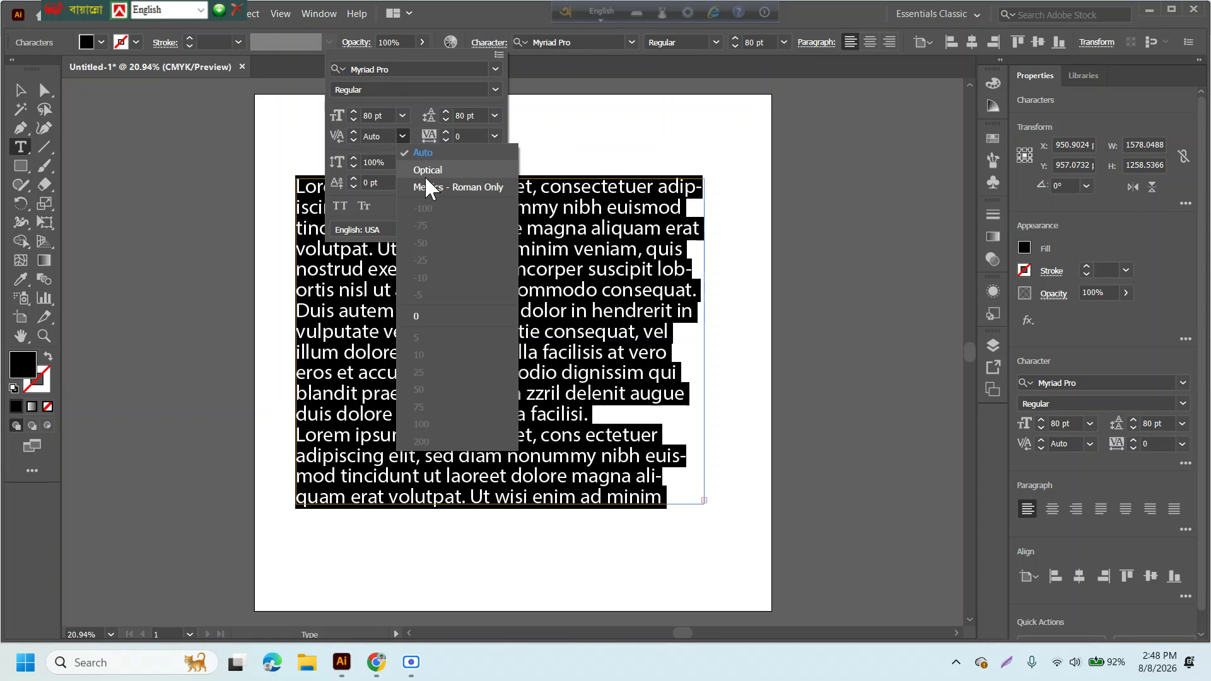
click(426, 154)
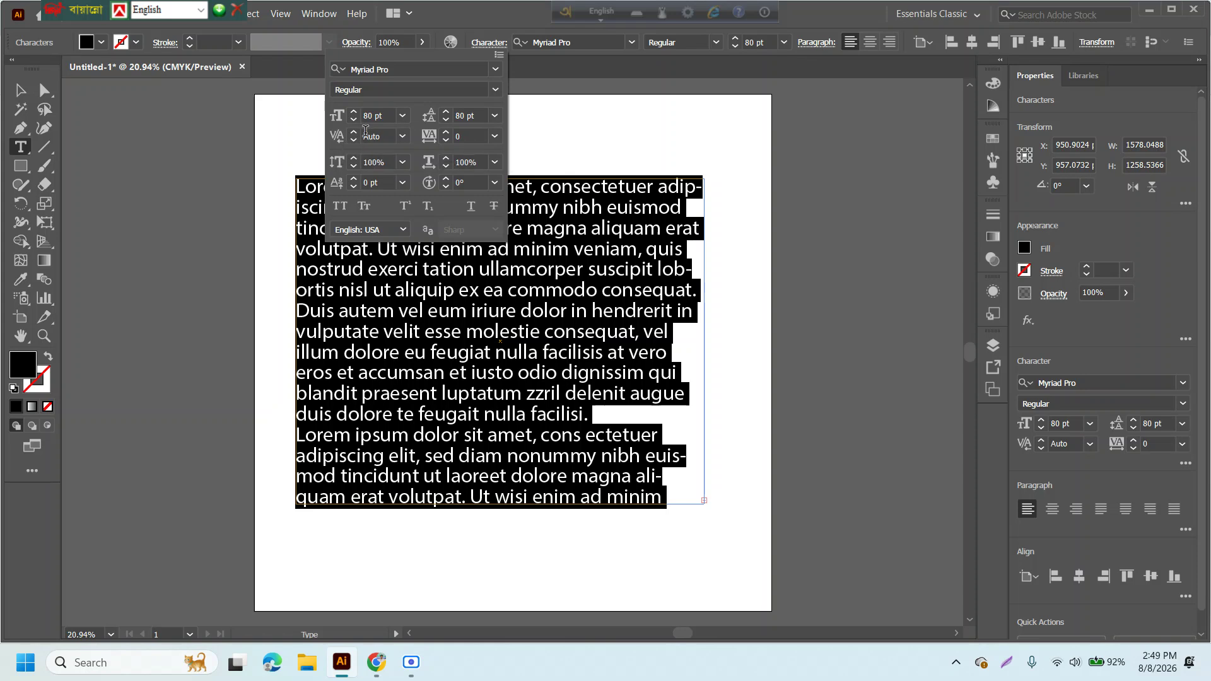
Increase the tracking of the selected text in single increments to 25.
click(446, 133)
click(445, 134)
click(446, 133)
click(446, 133)
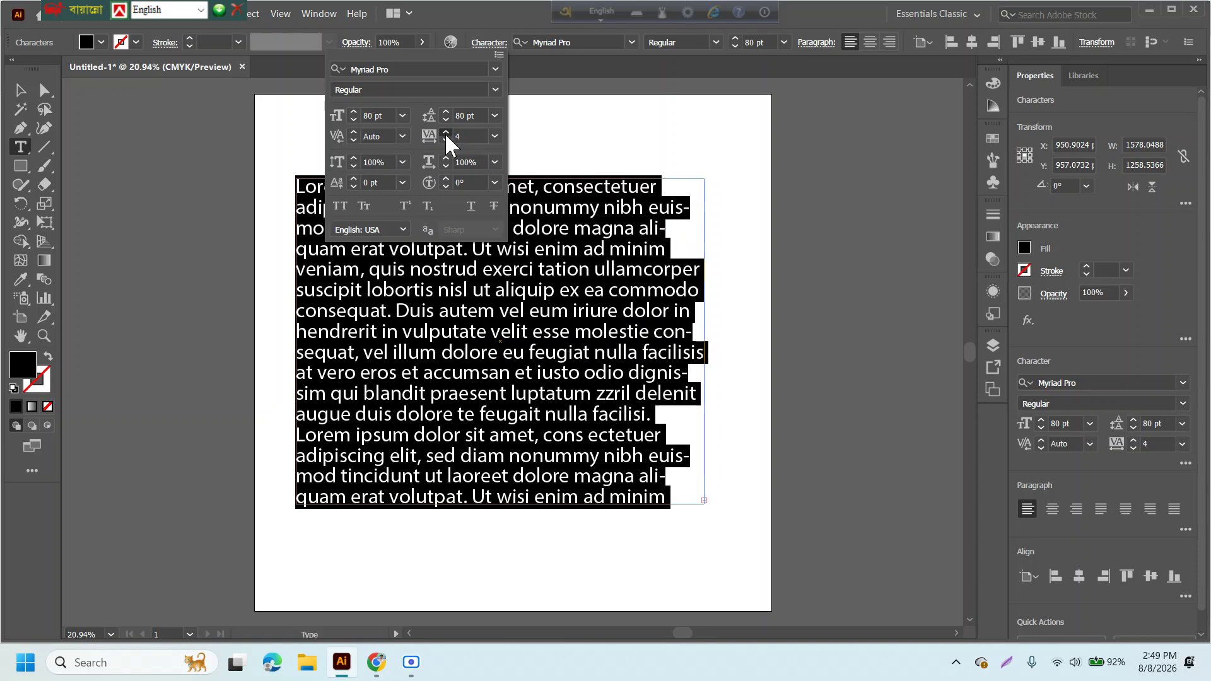
click(446, 133)
click(446, 133)
click(446, 133)
click(446, 133)
click(446, 133)
click(446, 133)
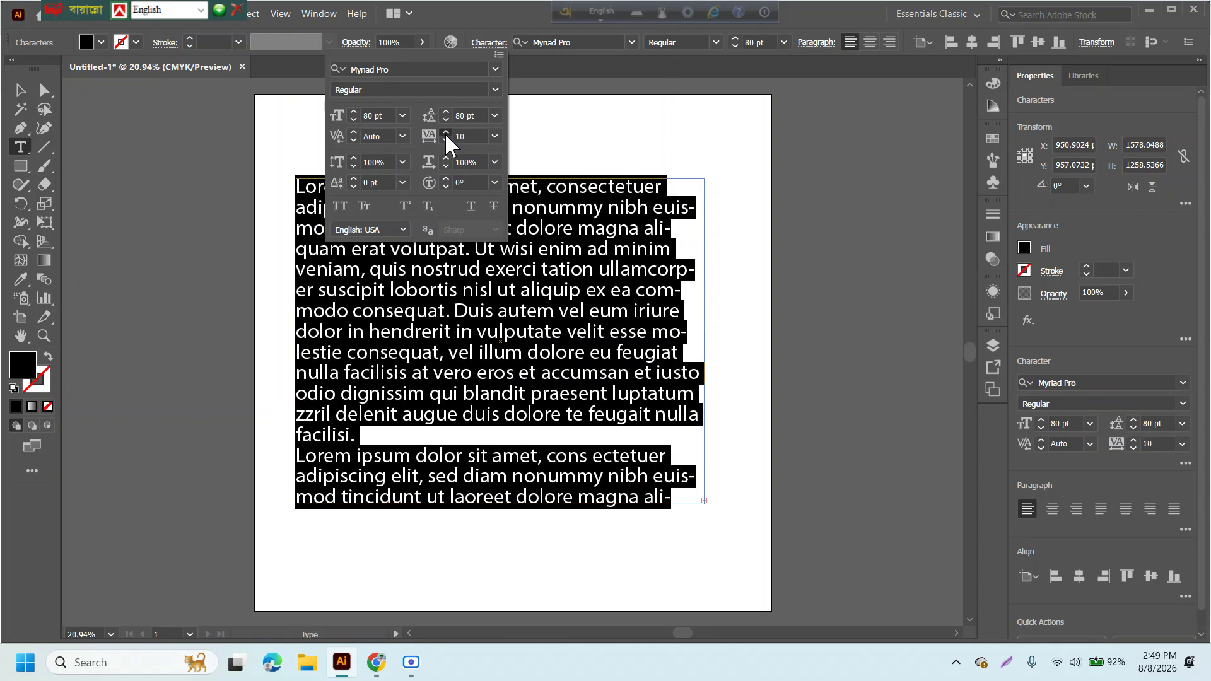
click(446, 133)
click(446, 133)
click(446, 133)
click(446, 133)
click(446, 133)
click(446, 133)
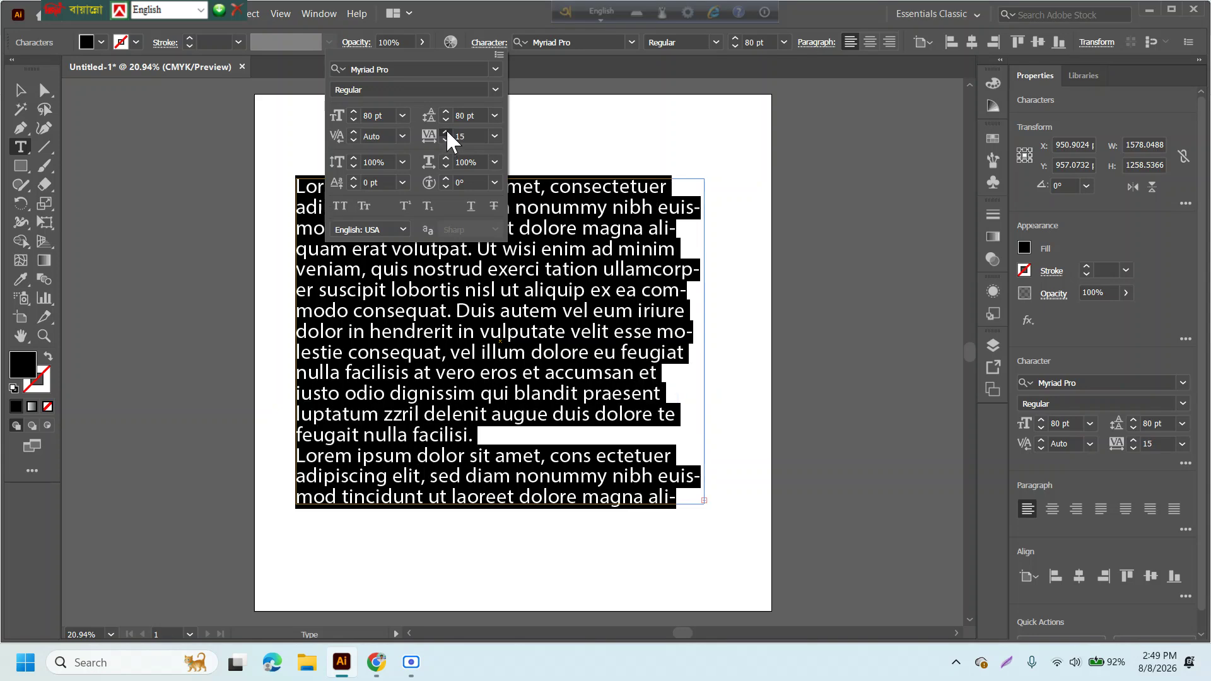
click(446, 133)
click(446, 133)
click(445, 133)
click(446, 133)
click(446, 133)
click(446, 134)
click(446, 133)
click(446, 133)
click(446, 133)
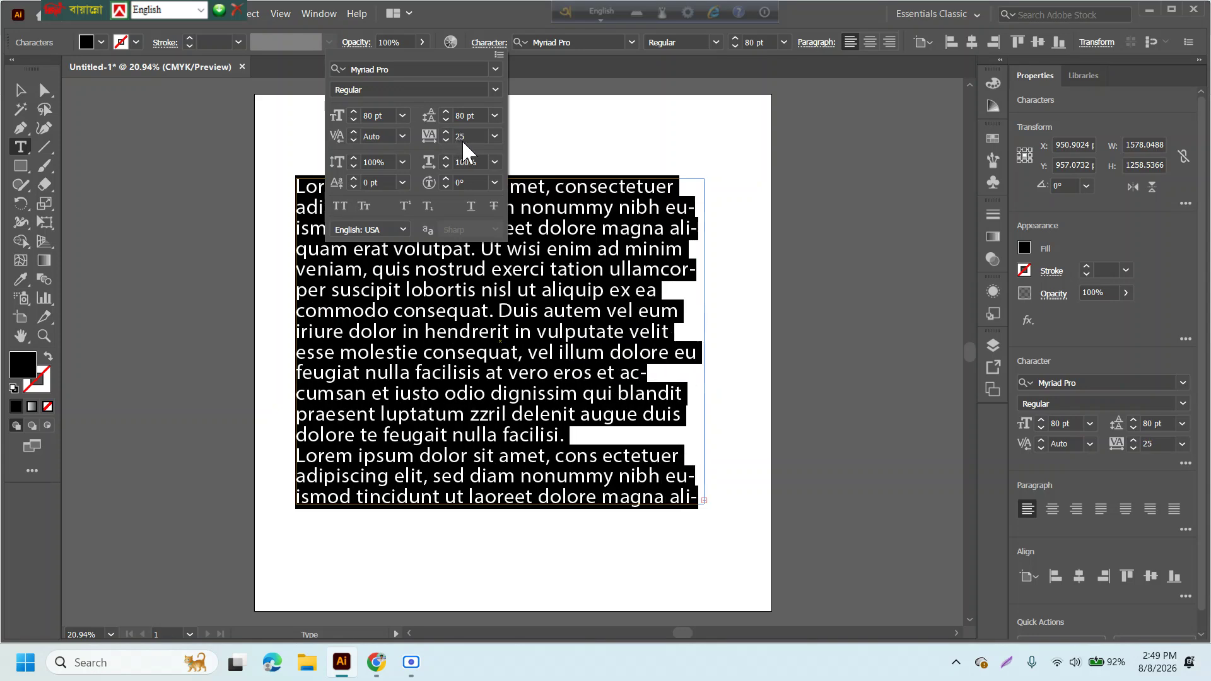
Widen the tracking of the selected text in single increments to 48 and reset it to 0.
click(467, 137)
key(Up)
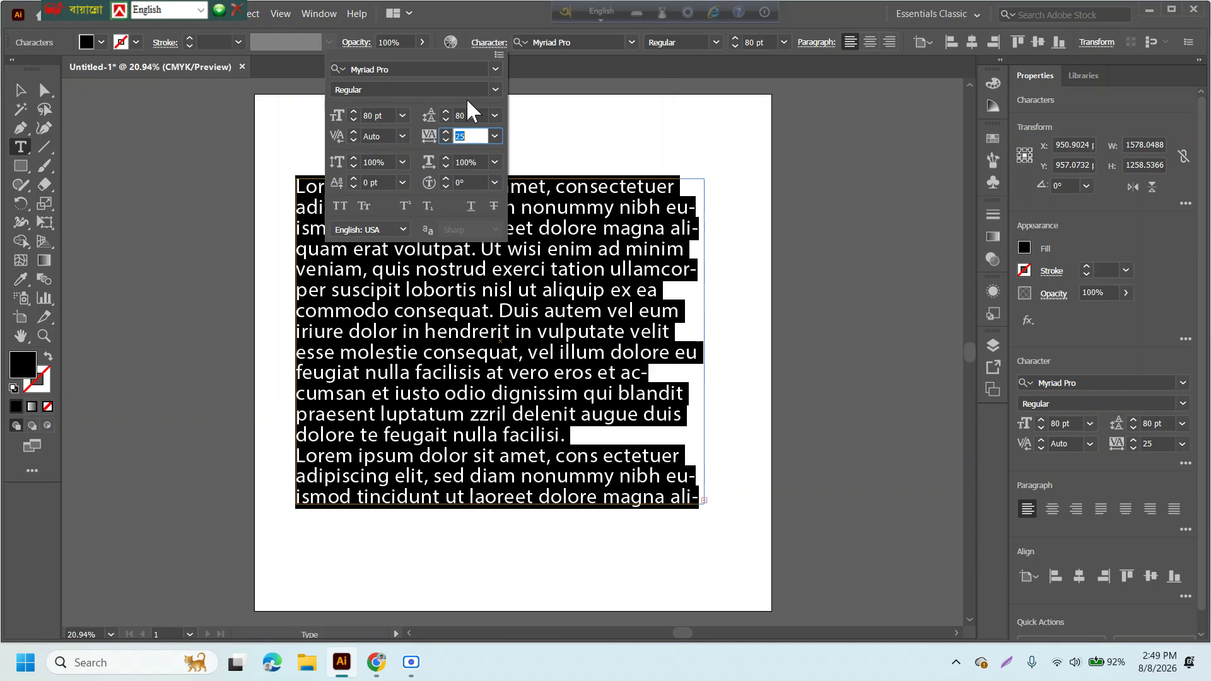
key(Up)
key(Up)
key(Up)
key(Up)
key(Up)
key(Up)
key(Up)
key(Up)
key(Up)
key(Up)
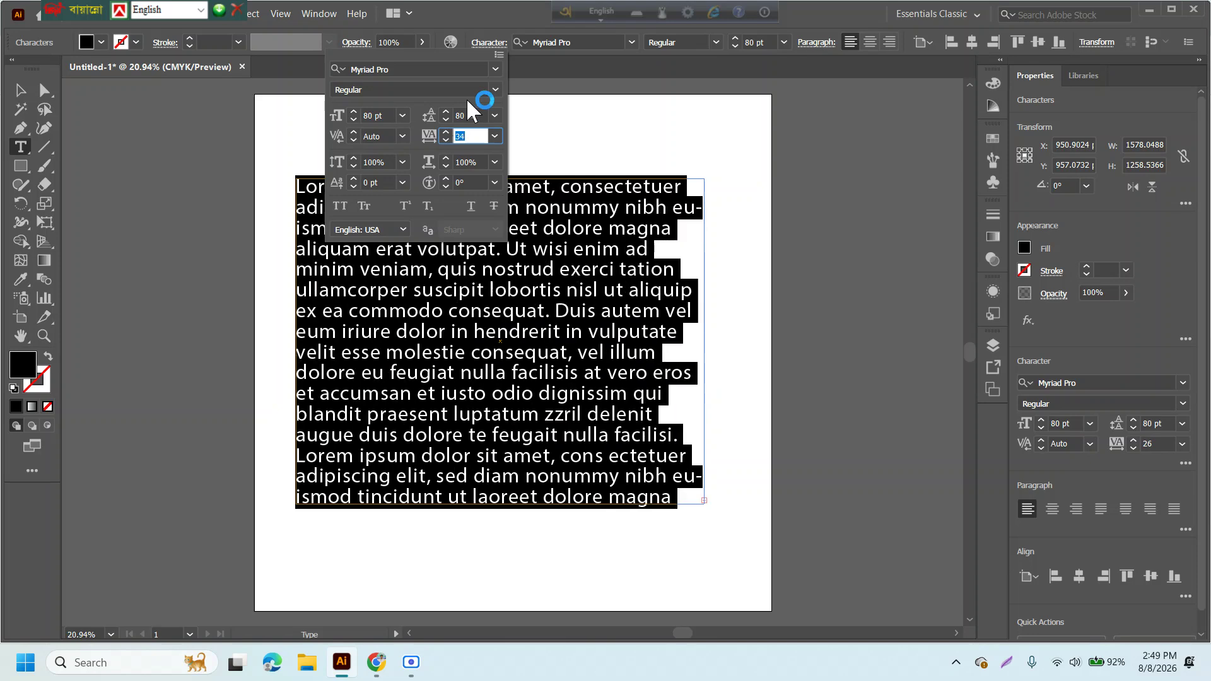
key(Up)
key(Up)
key(Up)
key(Up)
key(Up)
key(Up)
key(Up)
key(Up)
key(Up)
key(Up)
key(Up)
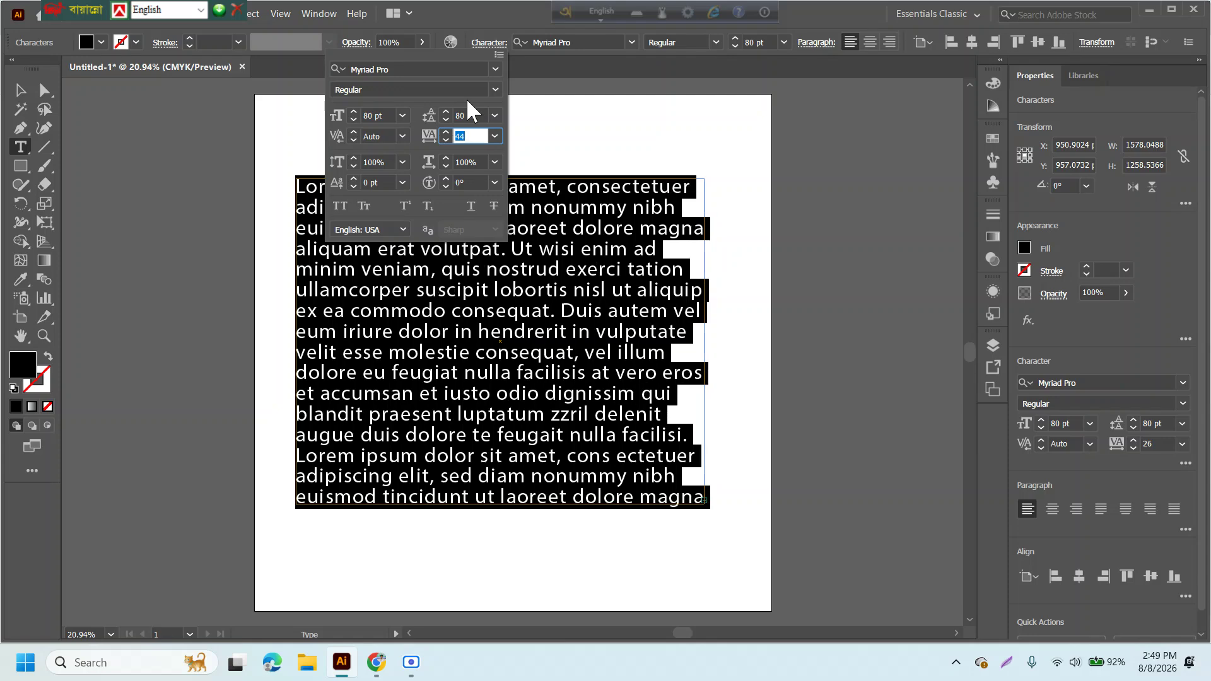
key(Up)
text(0)
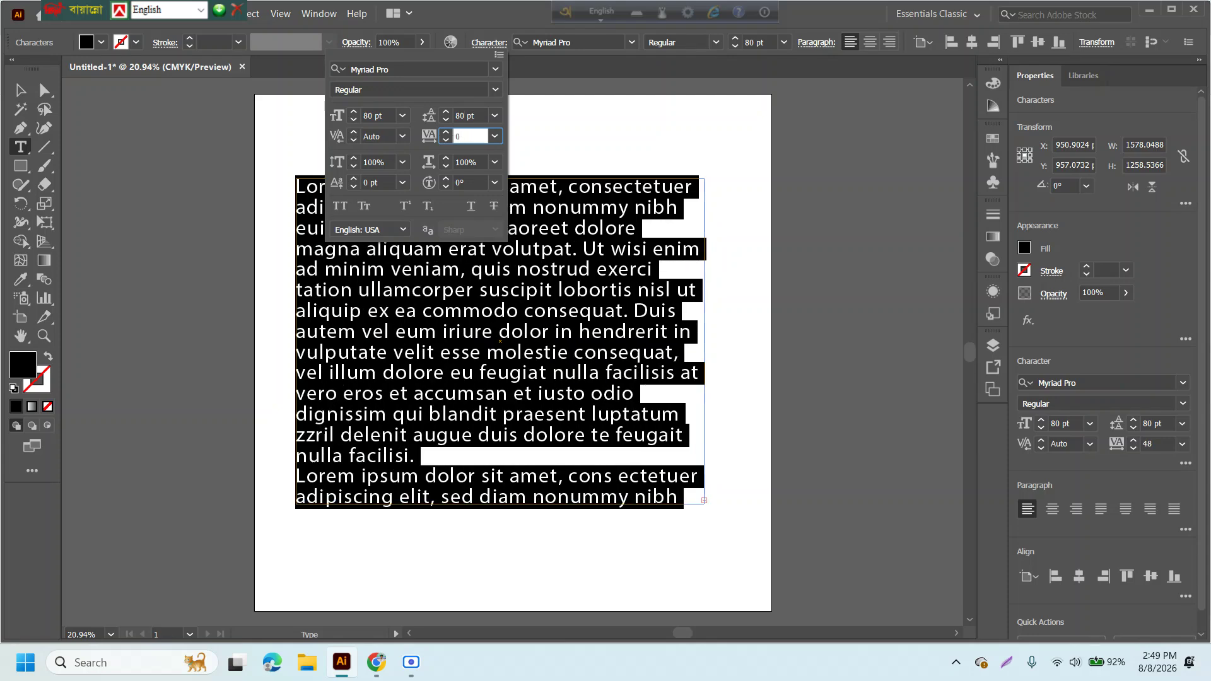
key(Tab)
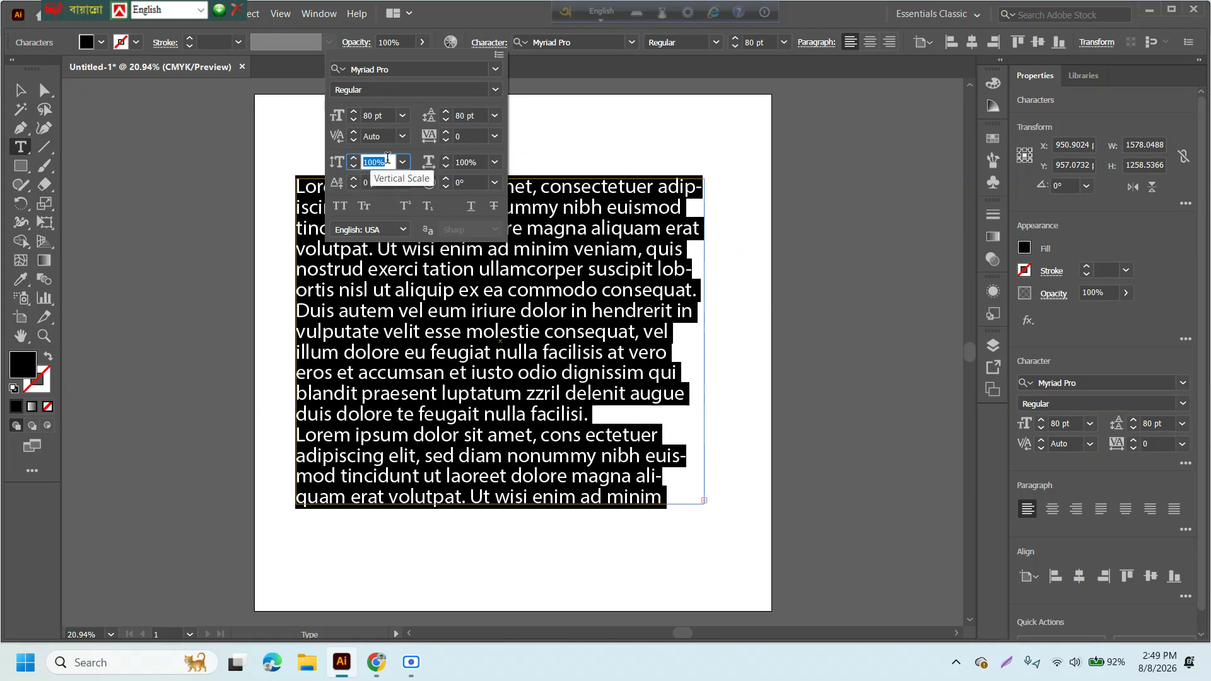
Try the vertical scale of the selected text at 103% and lower it in small increments to 89%.
click(353, 158)
click(353, 159)
click(353, 158)
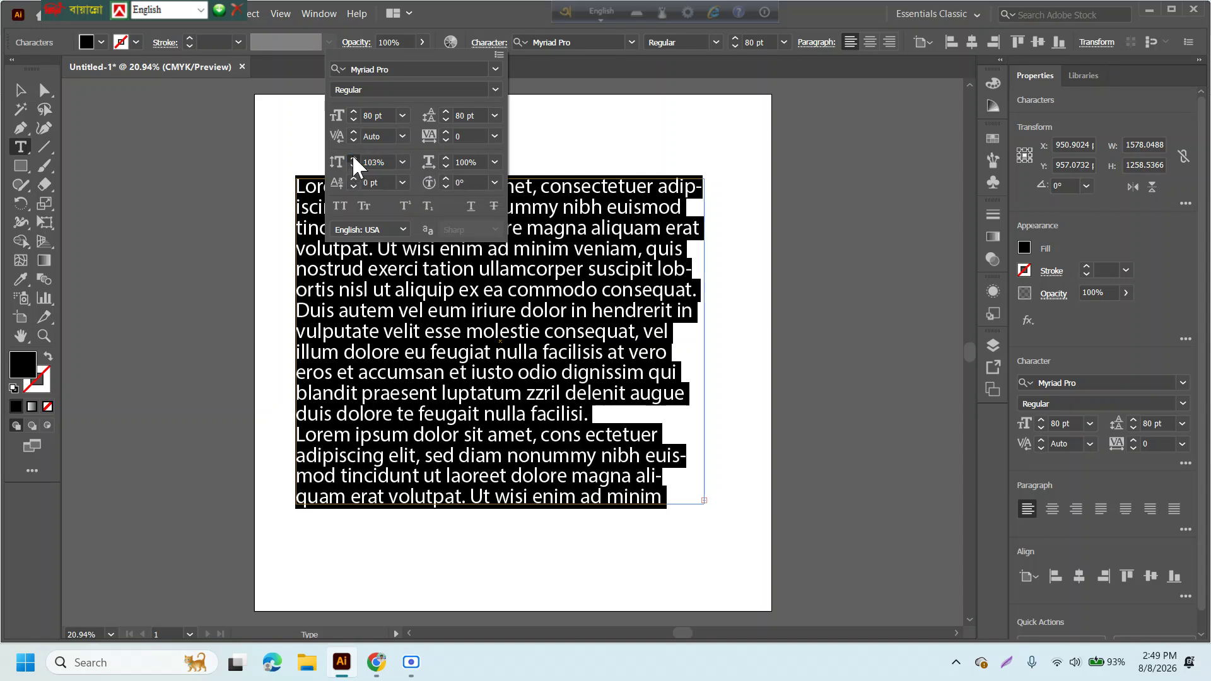
click(353, 159)
click(353, 166)
click(353, 167)
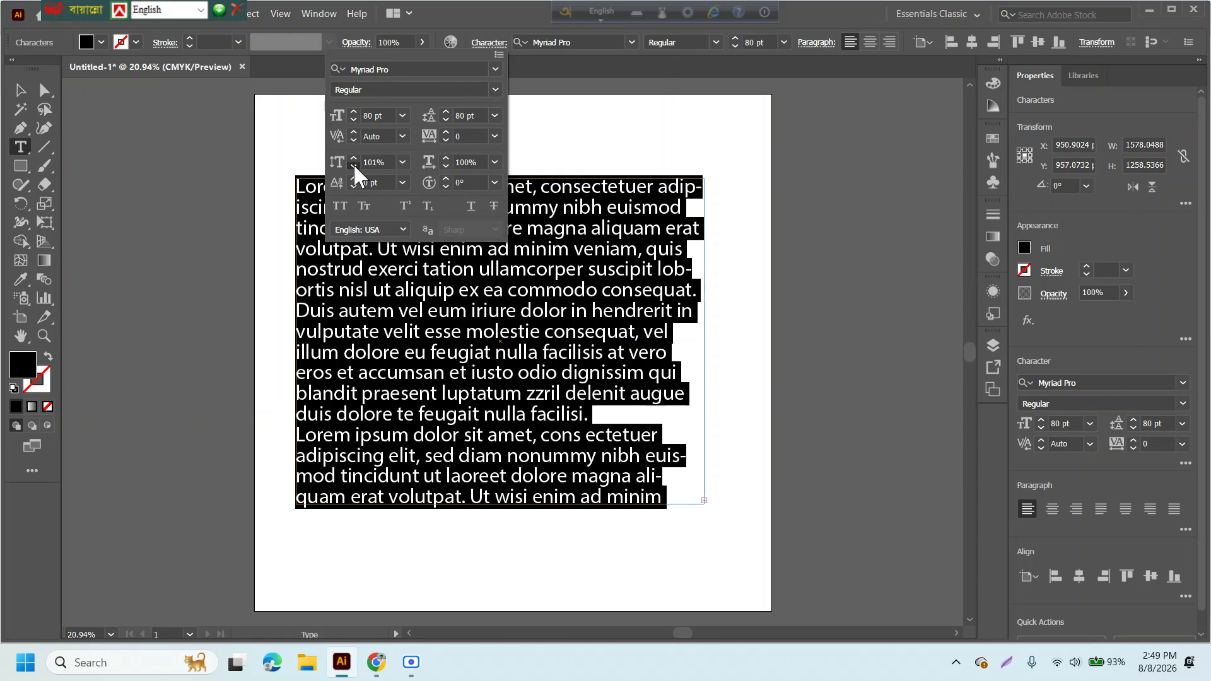
click(353, 166)
click(353, 167)
click(353, 167)
click(353, 167)
click(353, 167)
click(353, 166)
click(353, 167)
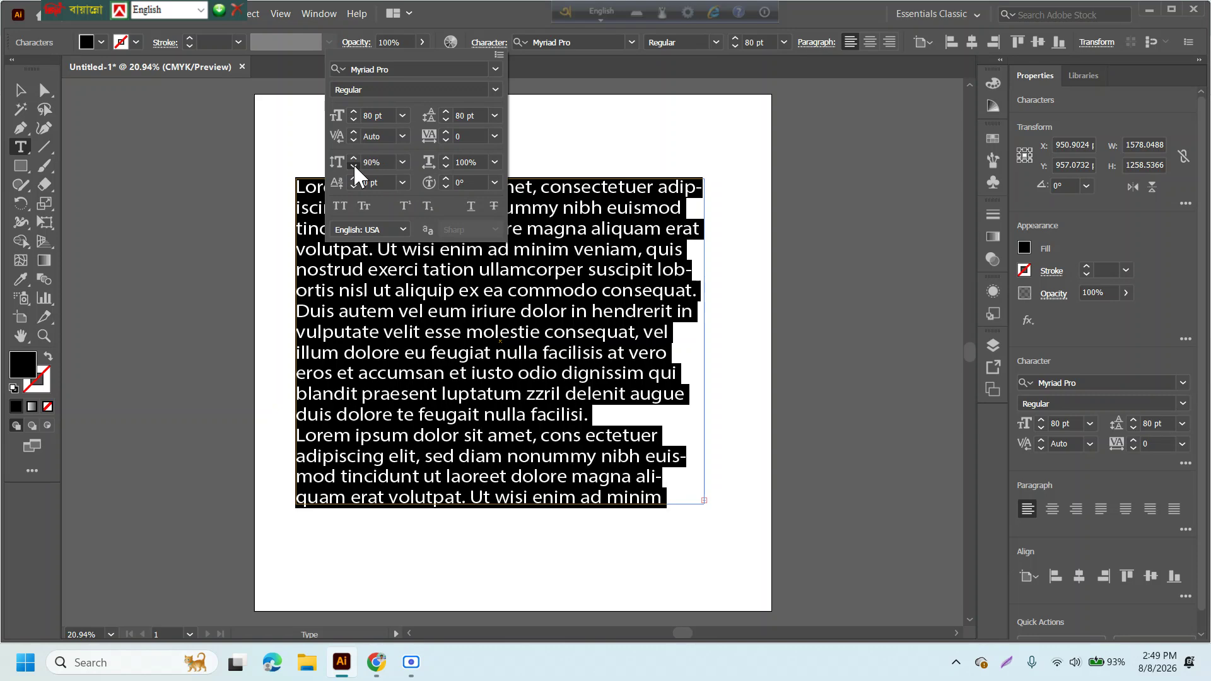
click(353, 166)
click(353, 166)
Stretch the selected text taller by raising its vertical scale to 122%.
click(381, 163)
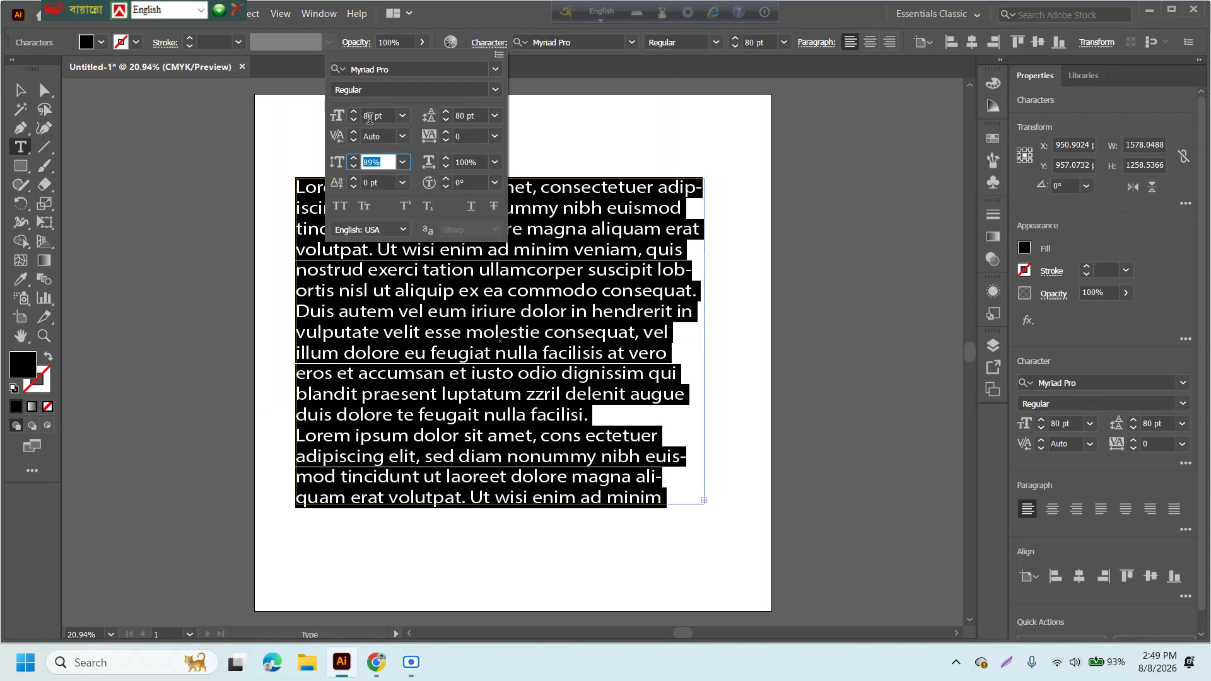
text(99)
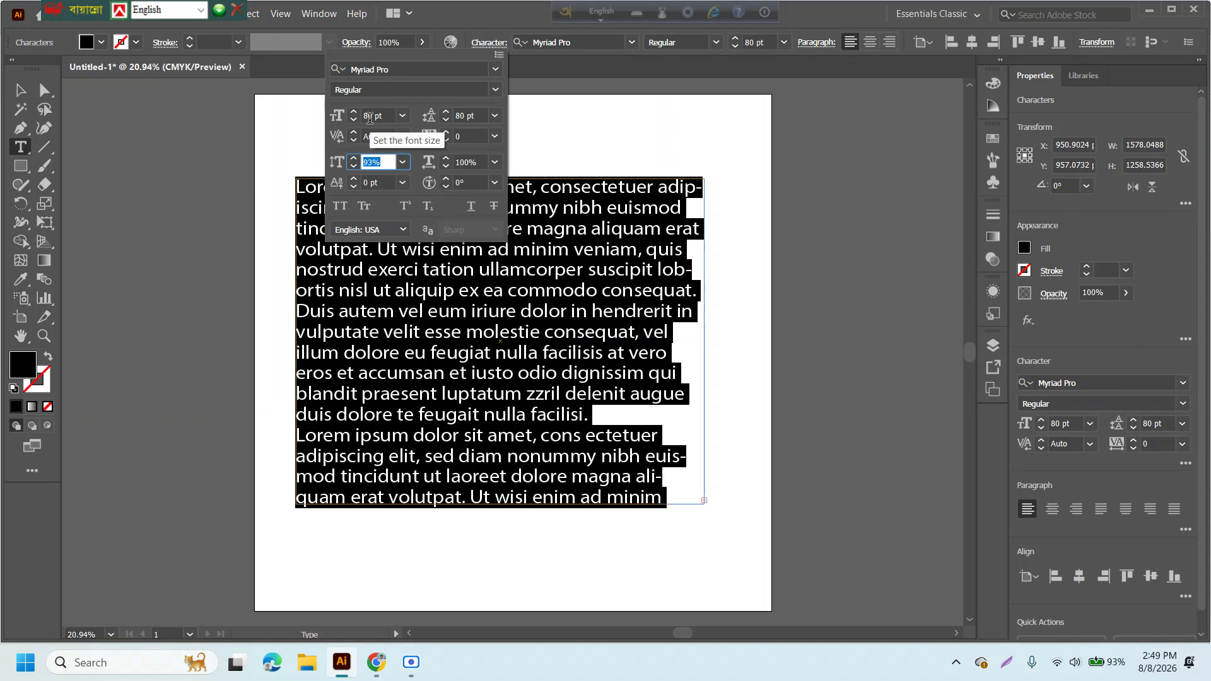
key(Return)
key(shift+Up)
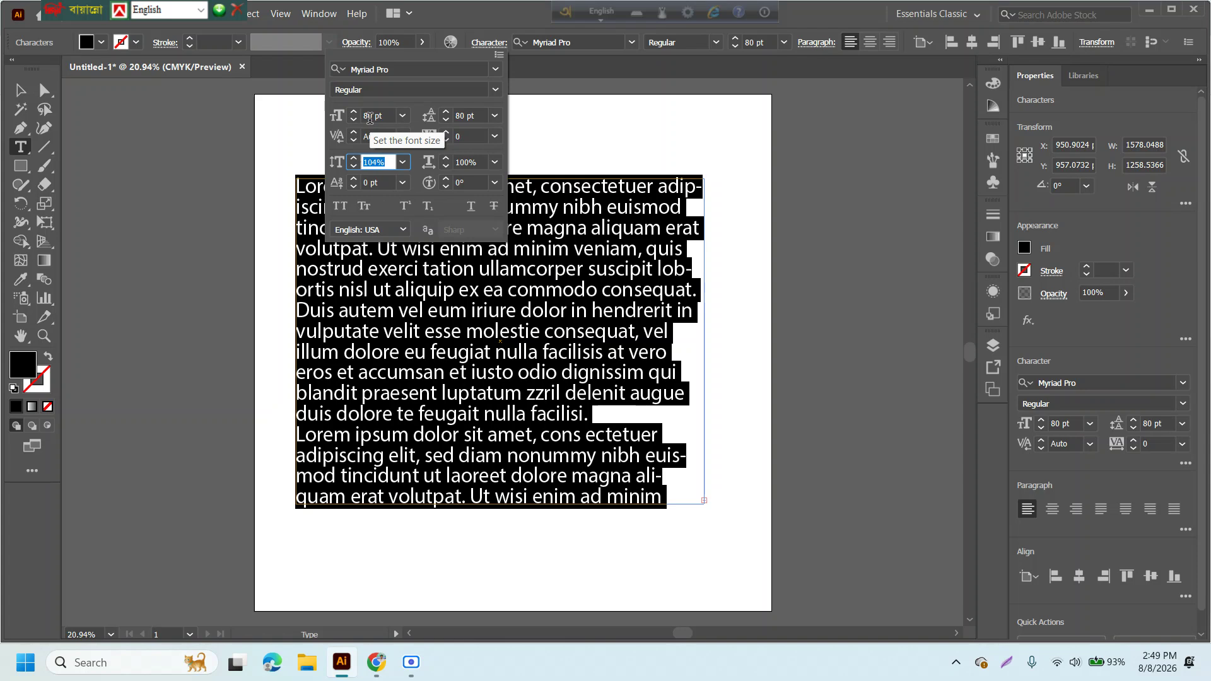
key(shift+Up)
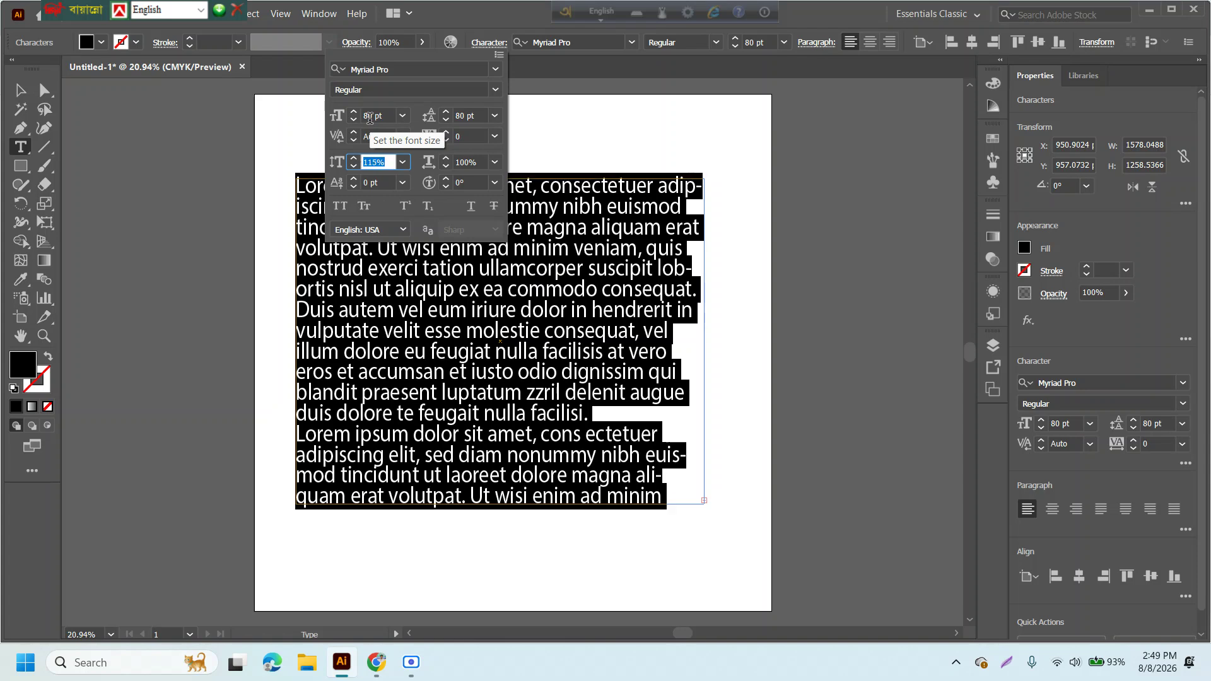
key(Up)
key(Up)
key(Up)
key(Up)
key(Up)
key(Up)
key(Up)
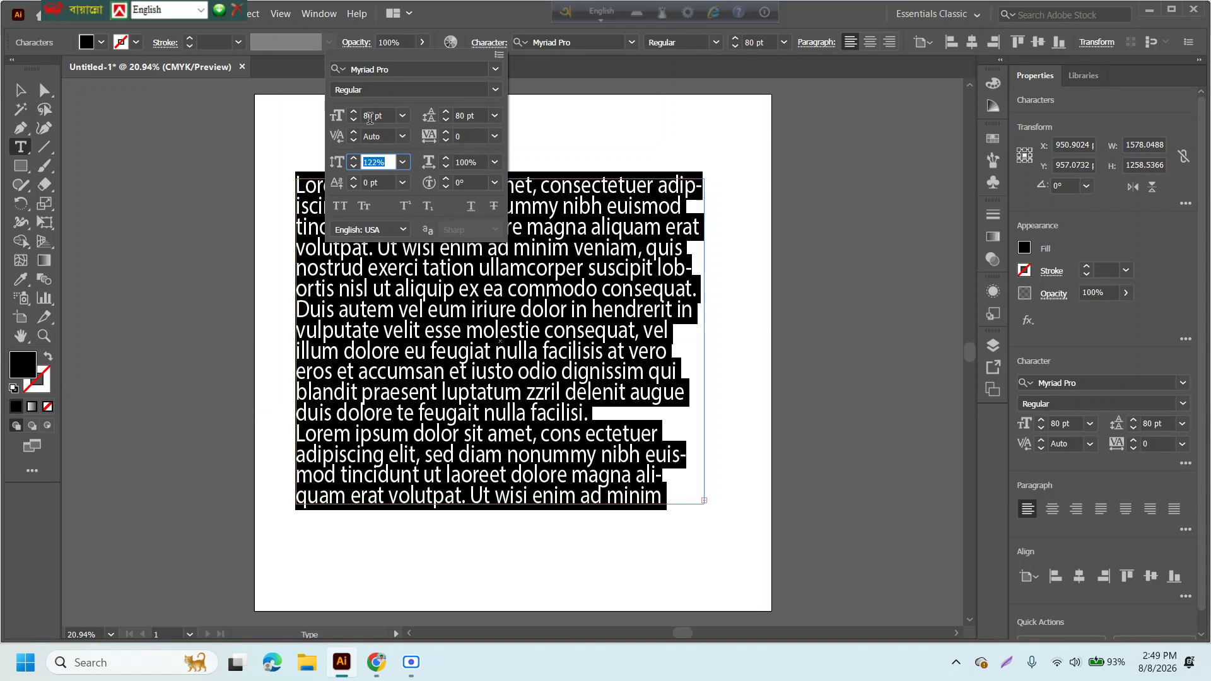
Lower the vertical scale of the selected text to 111% and raise it in larger increments to 151%.
key(shift+Down)
key(Down)
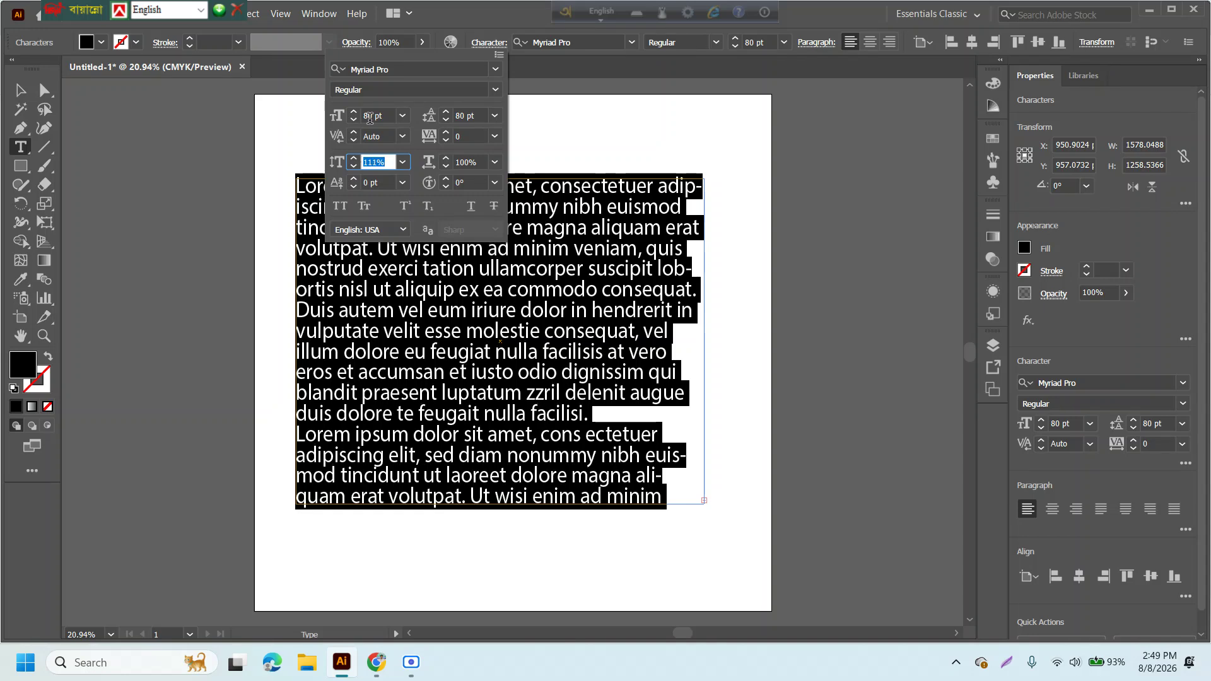
key(Down)
key(Up)
key(Up)
key(Up)
key(Up)
key(Up)
key(Up)
key(Up)
key(Up)
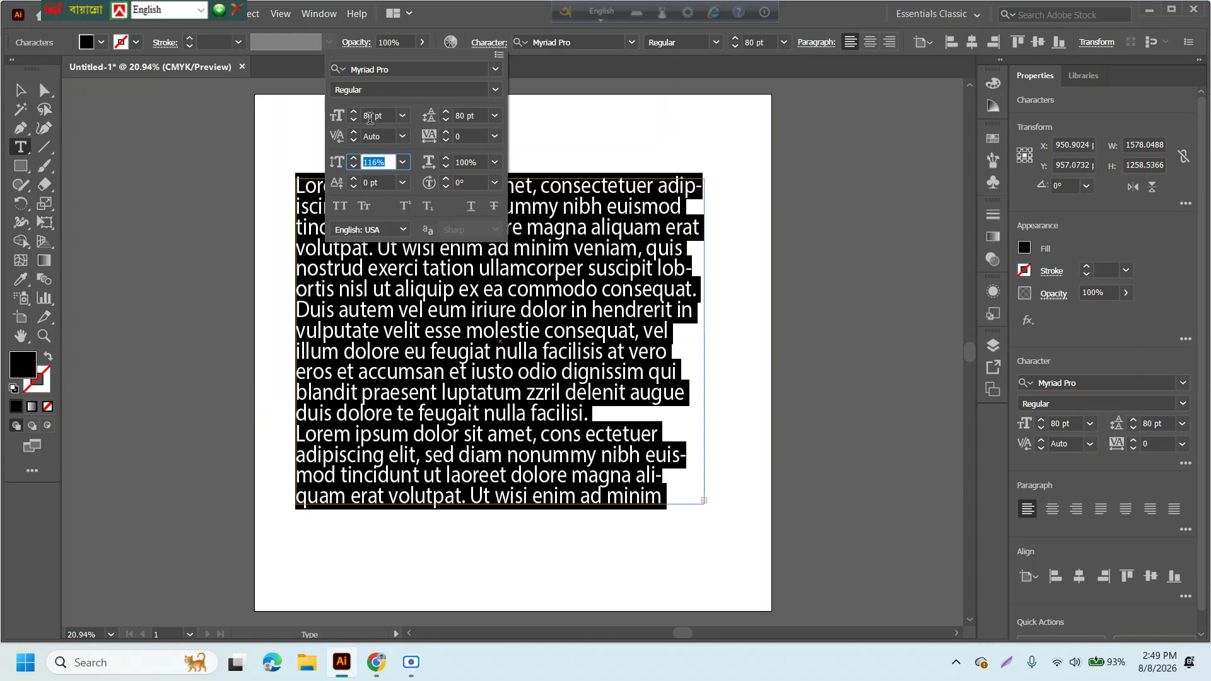
key(shift+Up)
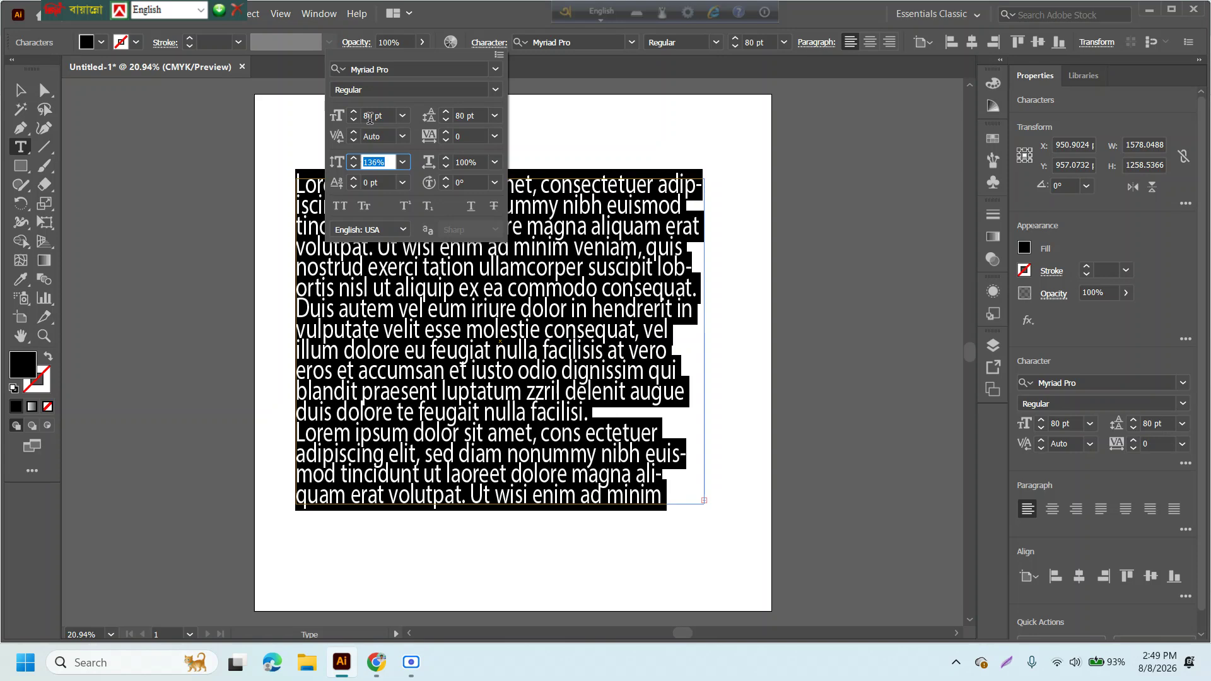
key(shift+Up)
key(shift+Up)
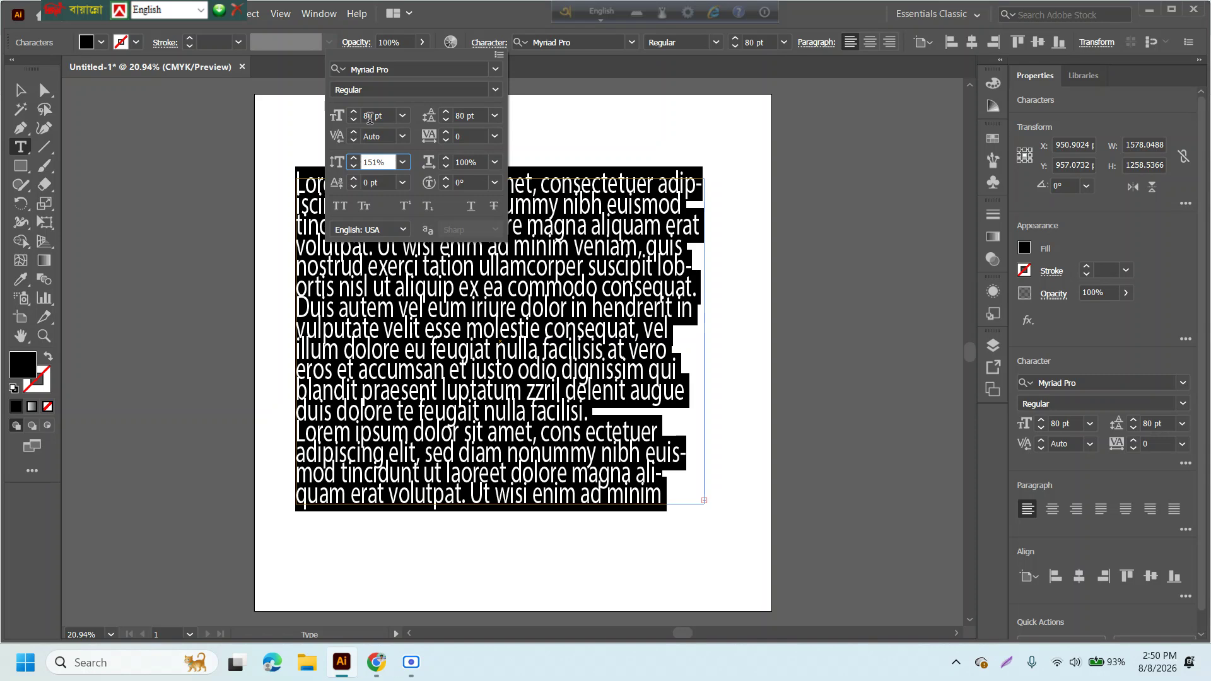
Reduce the vertical scale of the selected text to 100%, mostly in larger increments.
key(Down)
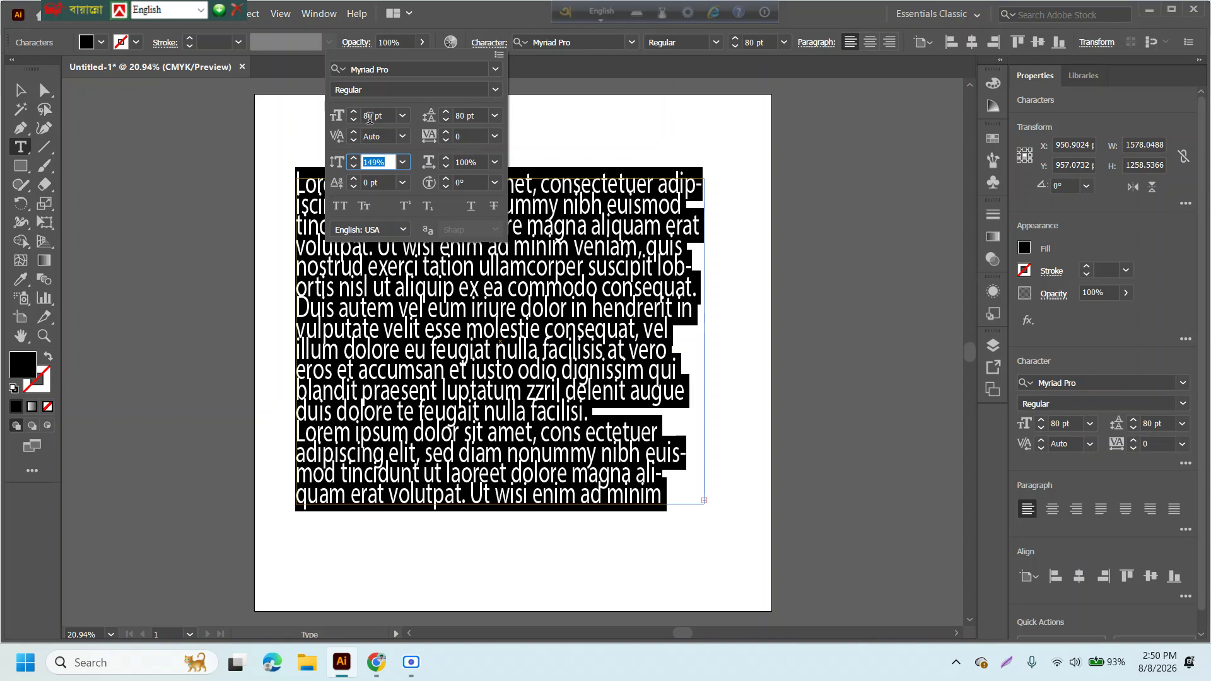
key(shift+Down)
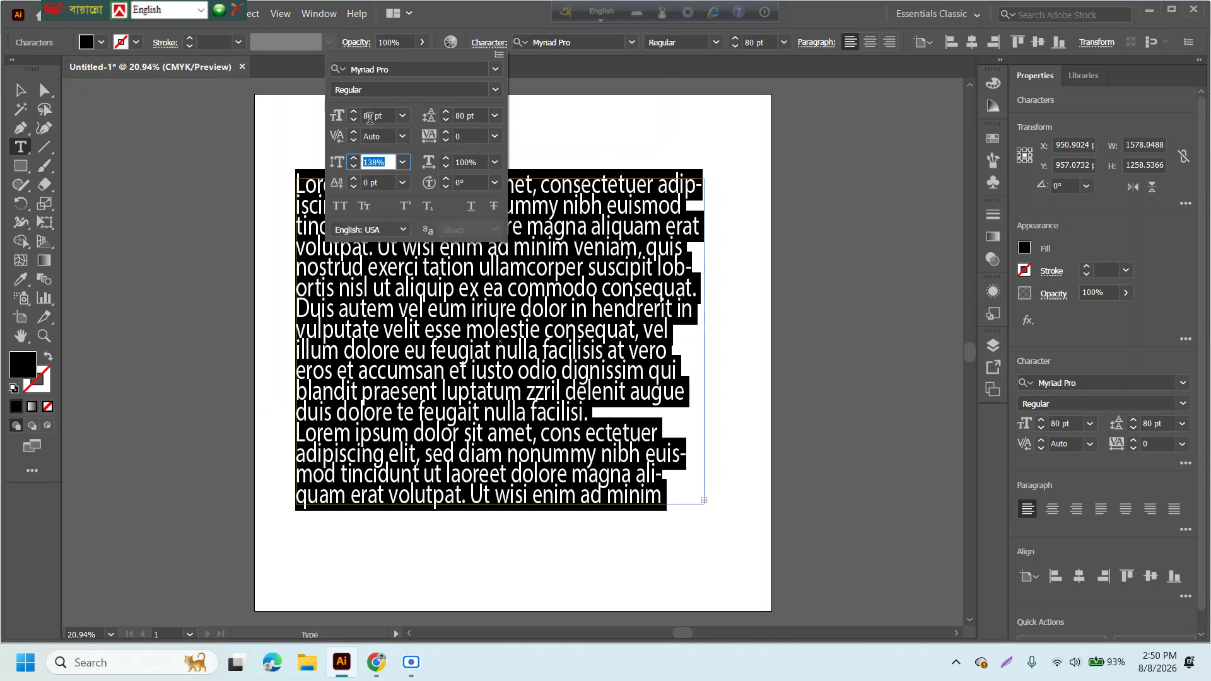
key(shift+Down)
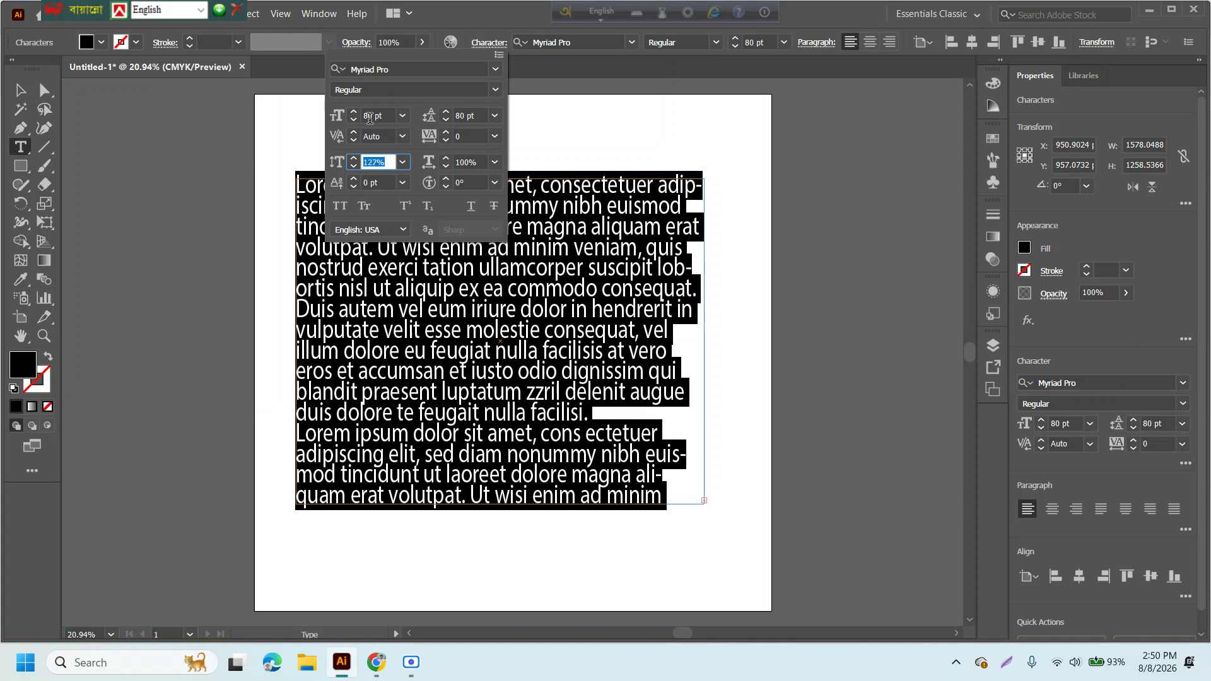
key(shift+Down)
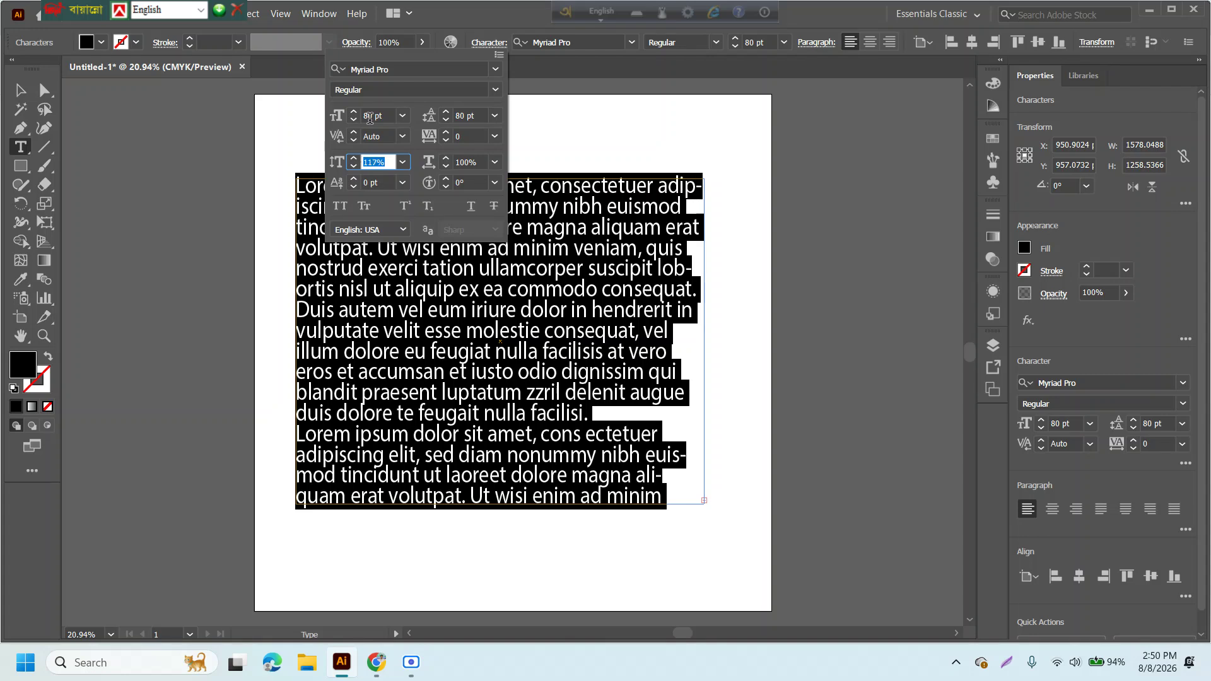
key(shift+Down)
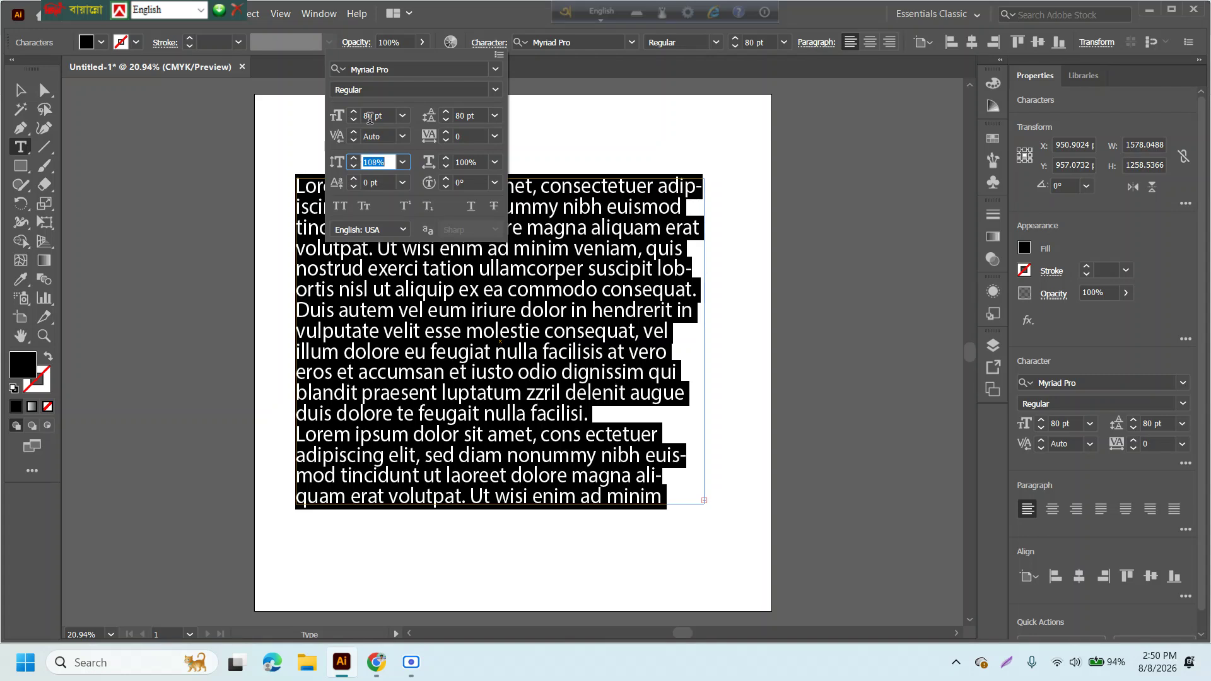
key(shift+Down)
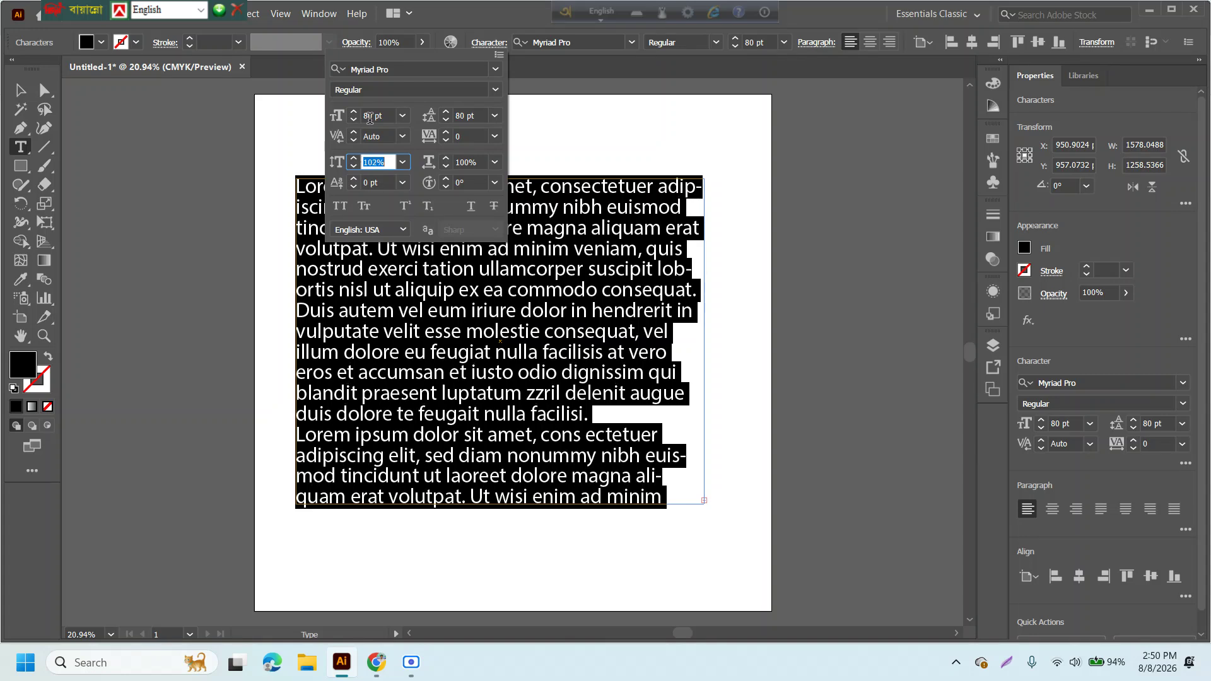
key(Down)
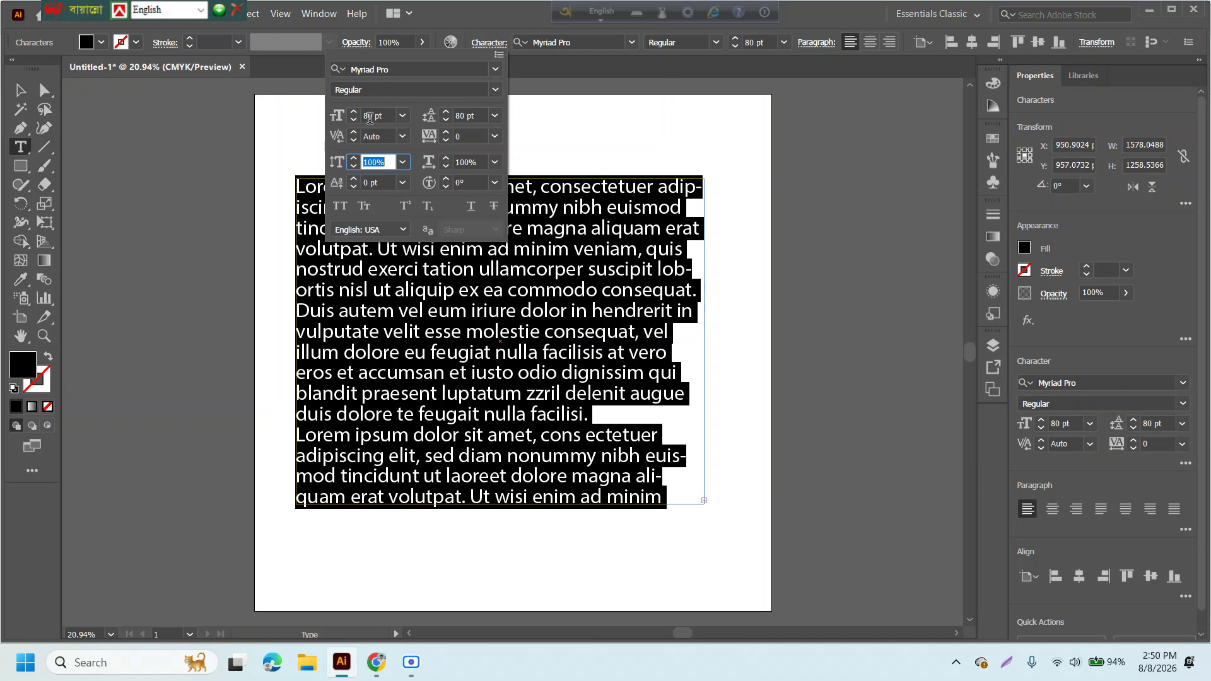
Try widening the selected text with a horizontal scale of 128% and restore the scale to 100%.
key(Tab)
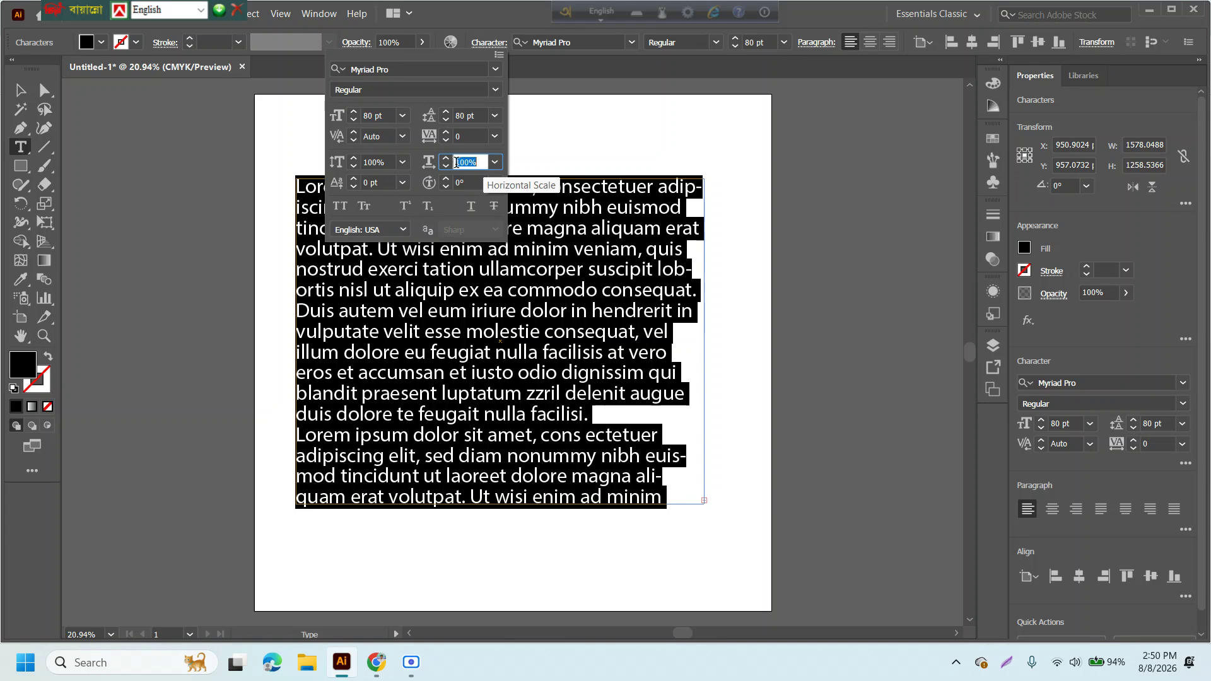
key(Up)
key(Up)
key(Up)
key(Up)
key(Up)
key(Up)
key(Up)
key(Up)
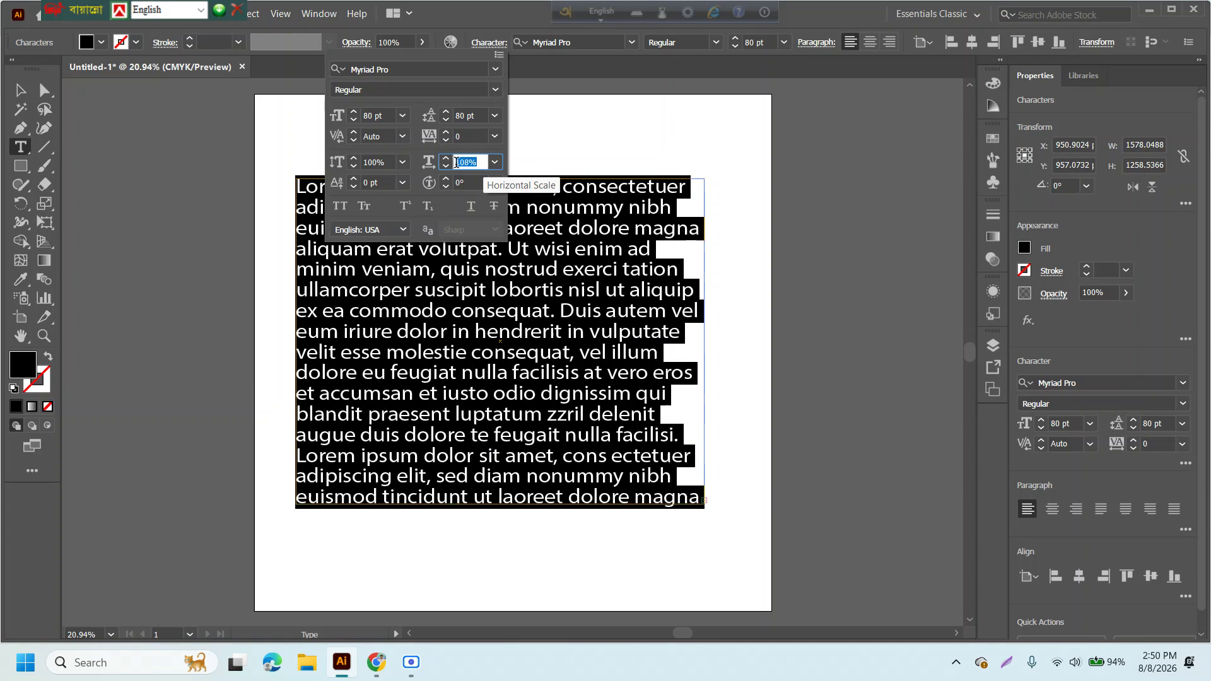
key(Up)
key(Up)
key(Up)
key(Up)
key(Up)
key(Up)
key(Up)
key(Up)
key(Up)
key(Up)
key(Up)
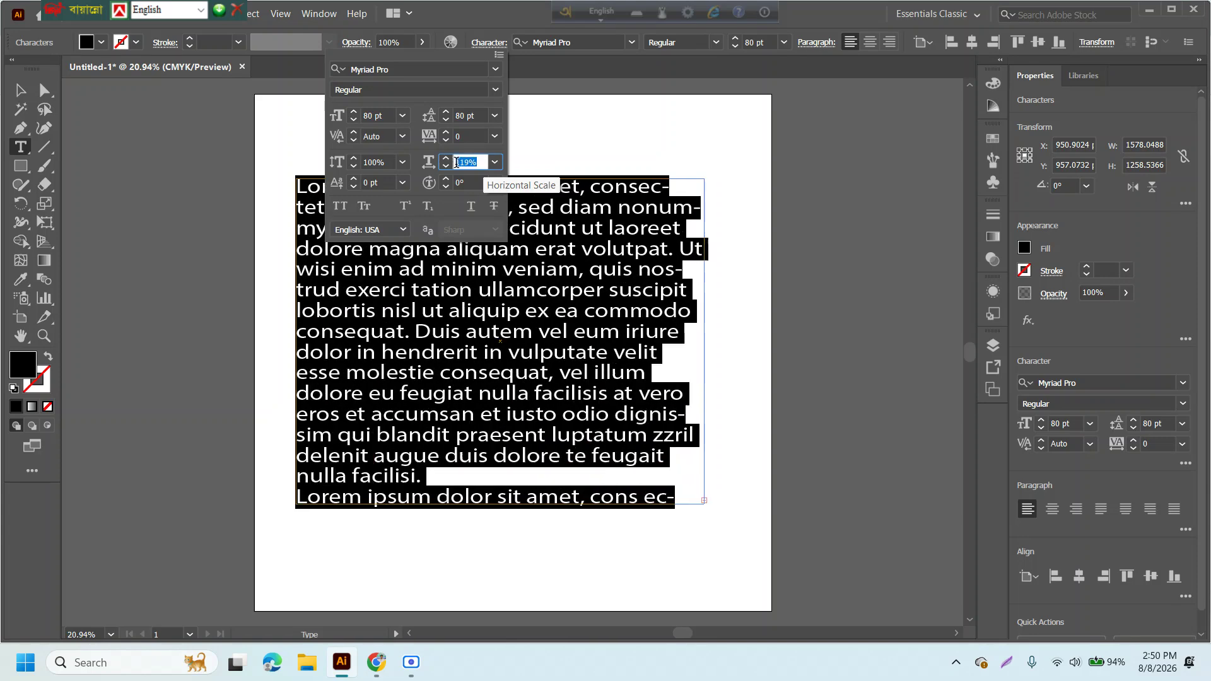
key(Up)
key(Up)
key(Up)
key(Up)
key(Up)
key(Up)
key(Up)
key(Up)
key(Up)
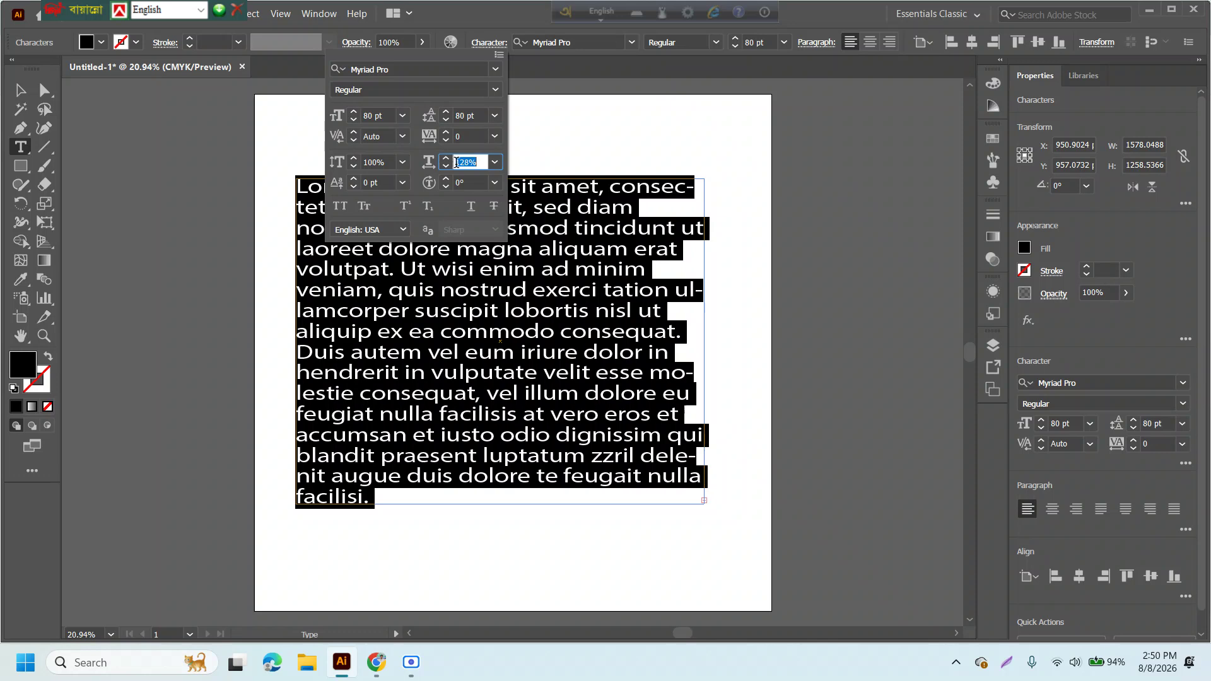
text(100)
key(Tab)
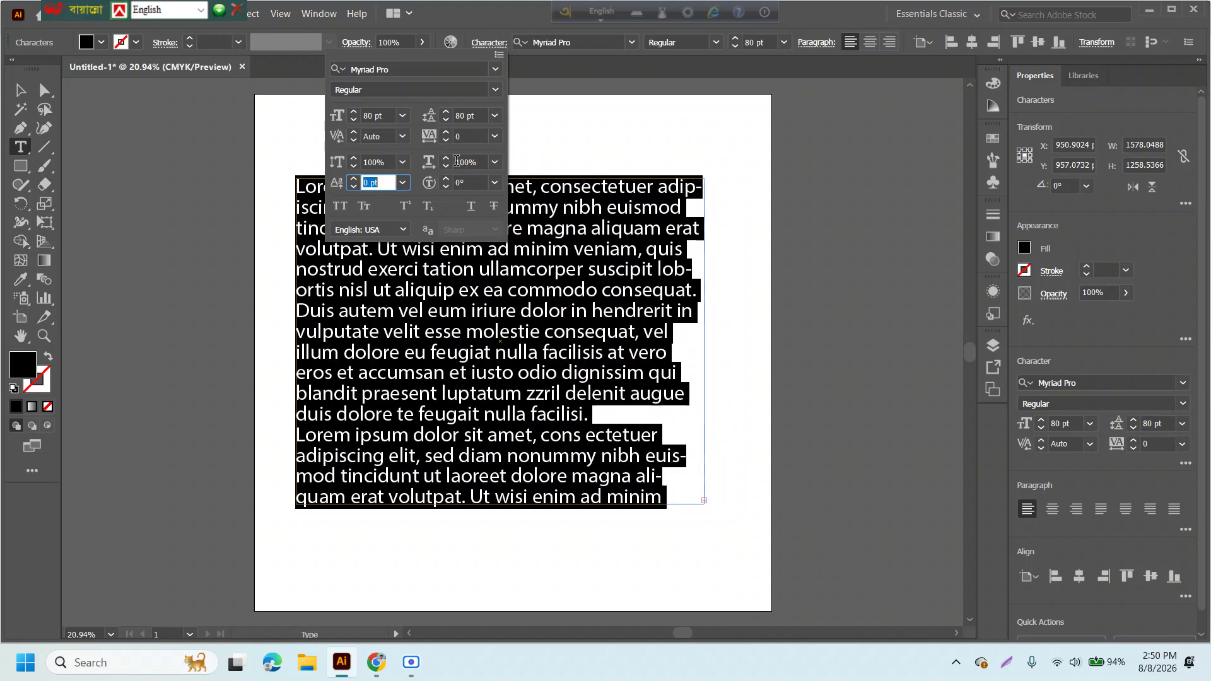
Try raising the baseline shift of the selected text to 19 pt and restore it to 0 pt.
click(354, 179)
click(354, 179)
click(354, 178)
click(354, 178)
click(354, 178)
click(354, 179)
click(354, 178)
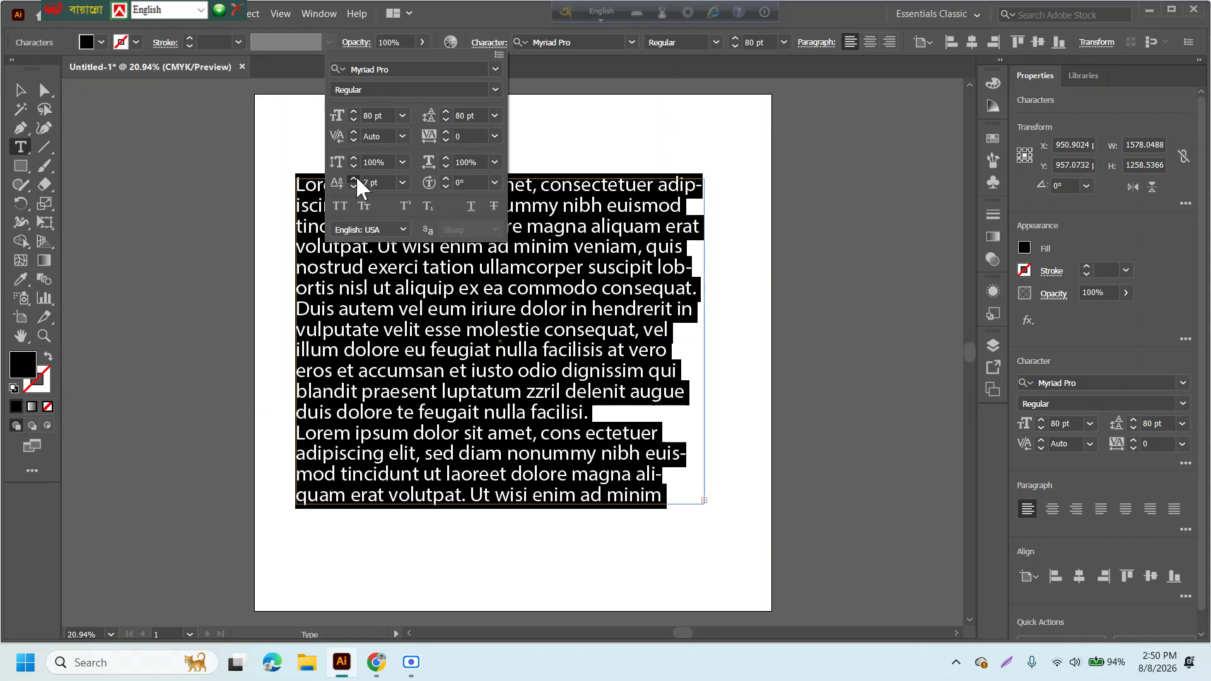
click(353, 178)
click(354, 178)
click(354, 178)
click(354, 178)
click(354, 179)
click(354, 179)
click(353, 179)
click(354, 179)
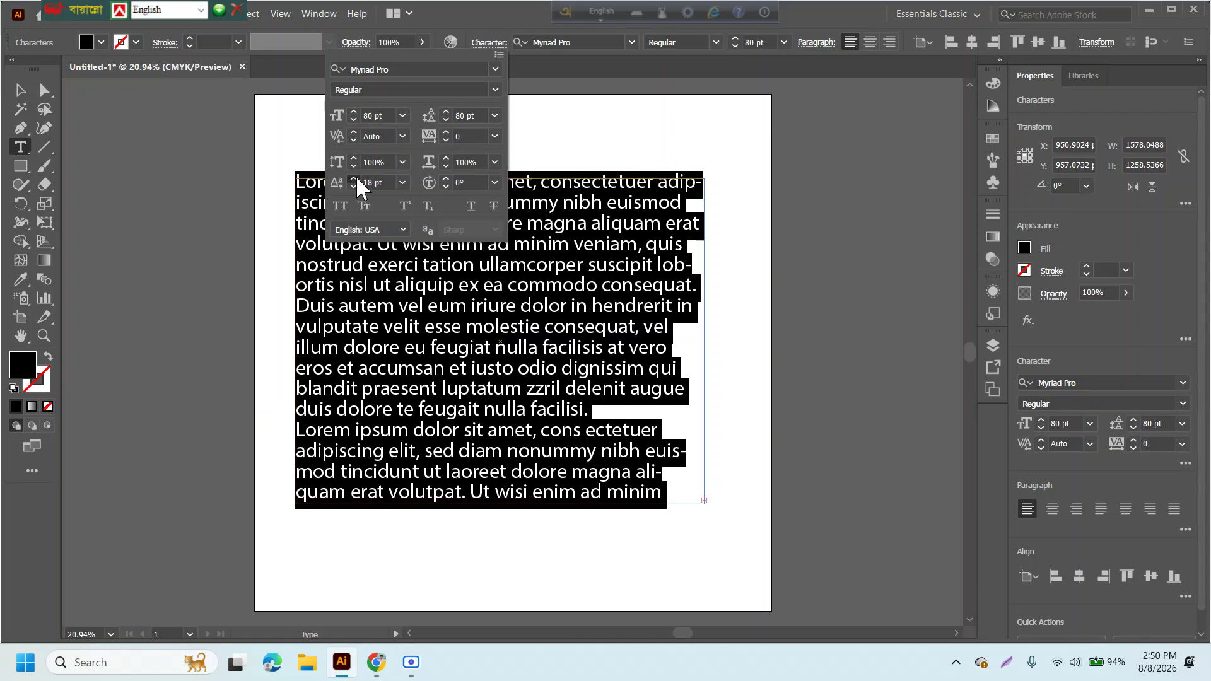
click(398, 183)
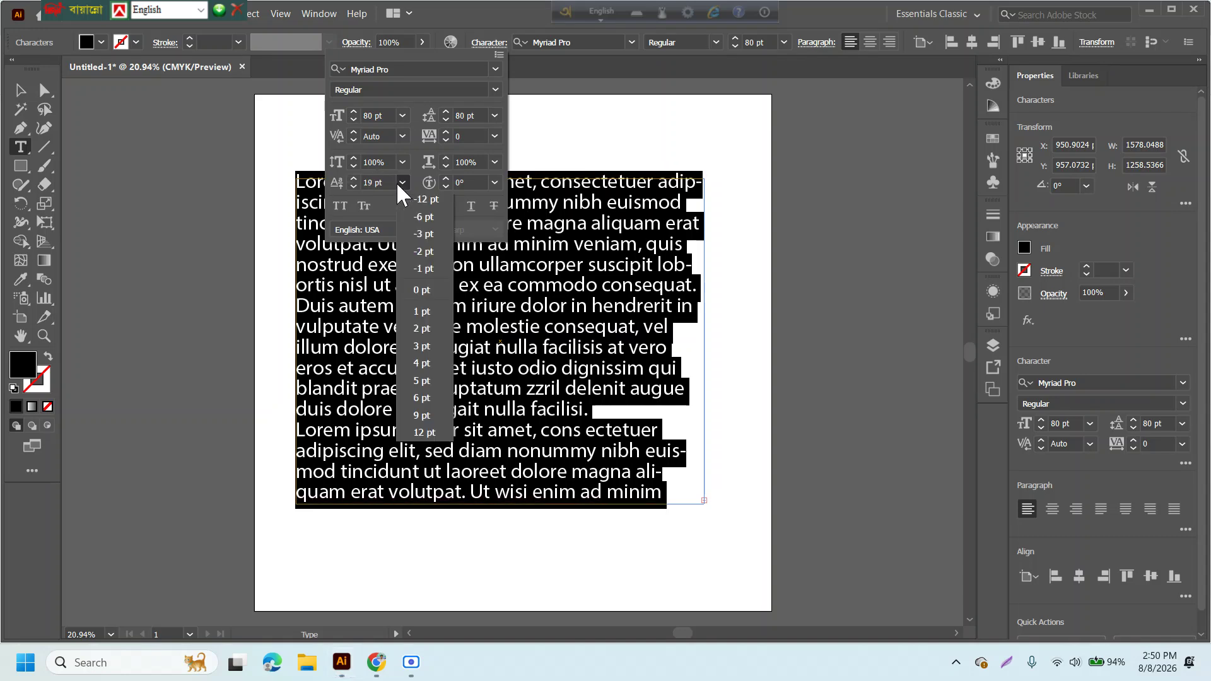
click(440, 291)
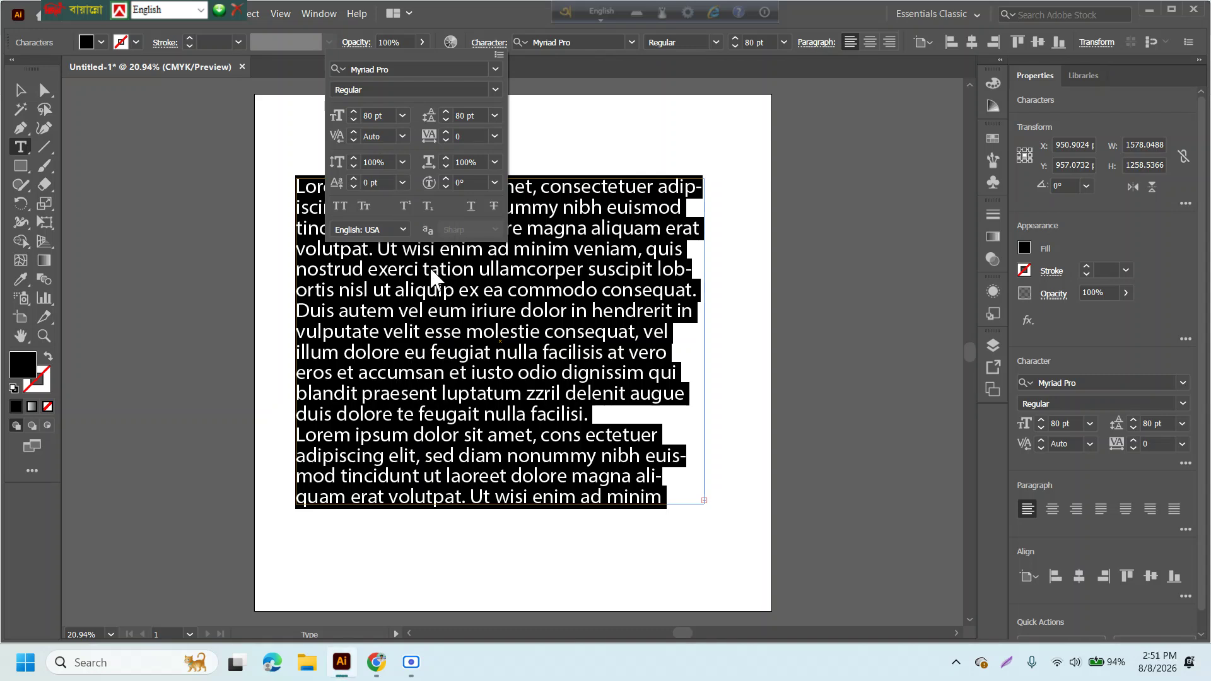
Rotate the individual characters of the selected text in single-degree increments to 4°.
click(470, 183)
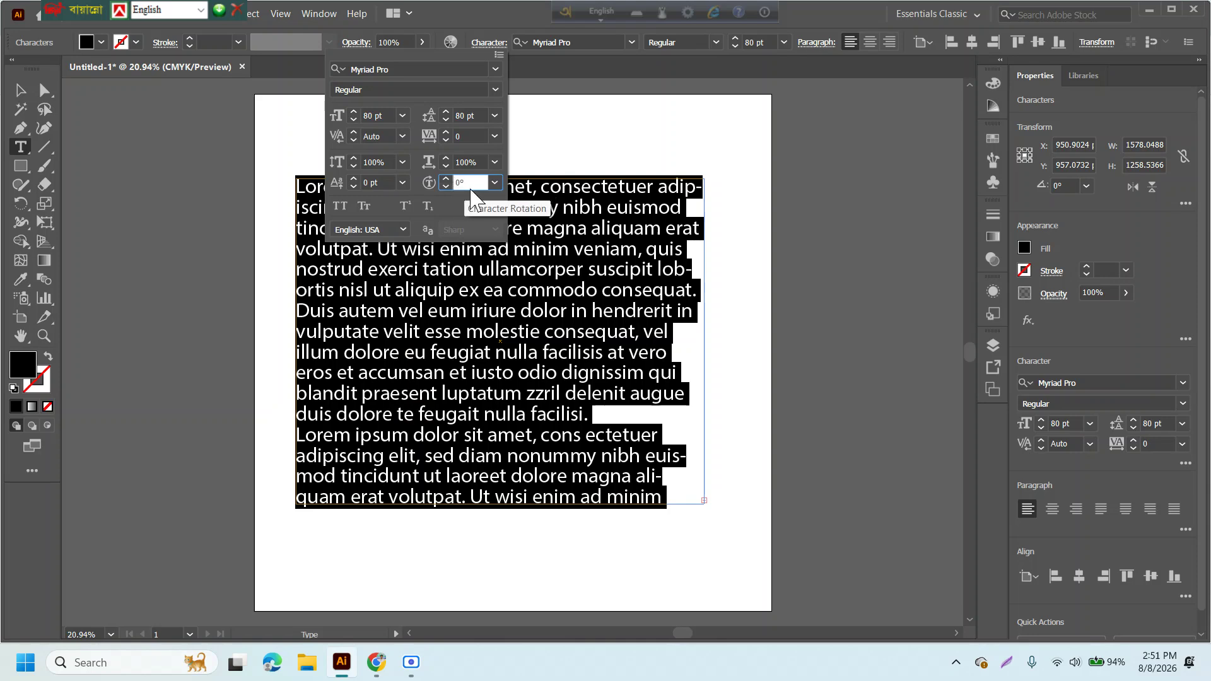
key(Up)
key(Up)
key(Up)
key(Up)
key(Up)
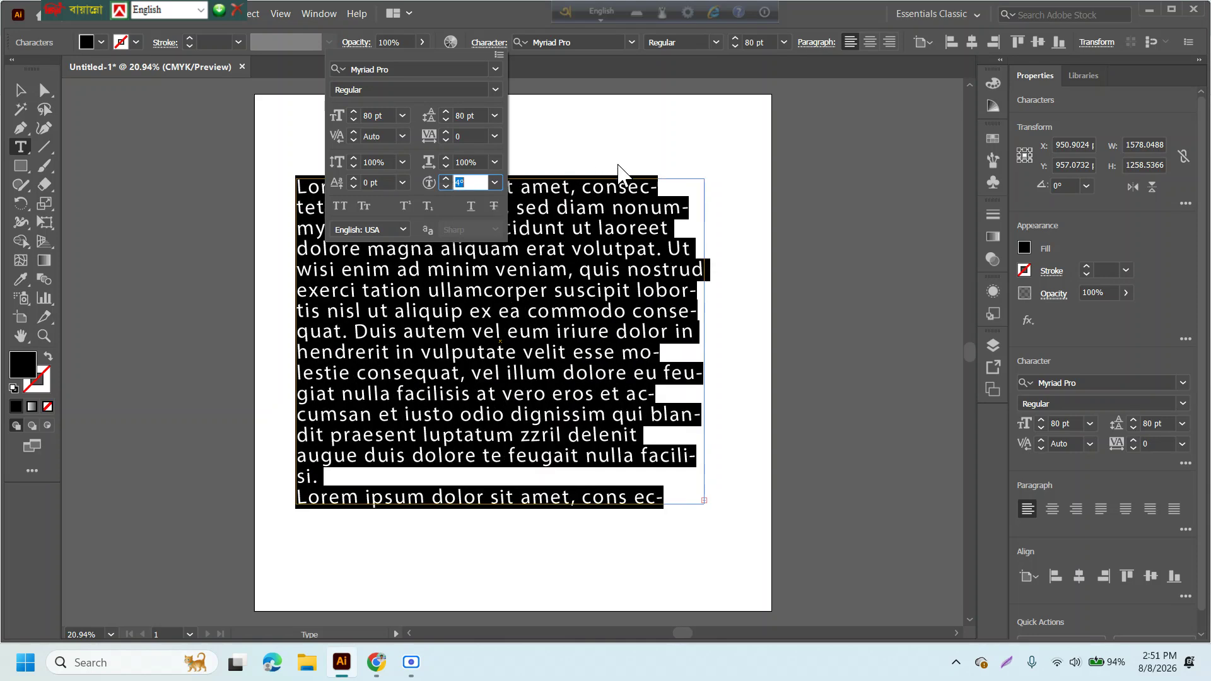
Increase the character rotation of the selected text in single-degree increments to 11°.
key(Up)
key(Up)
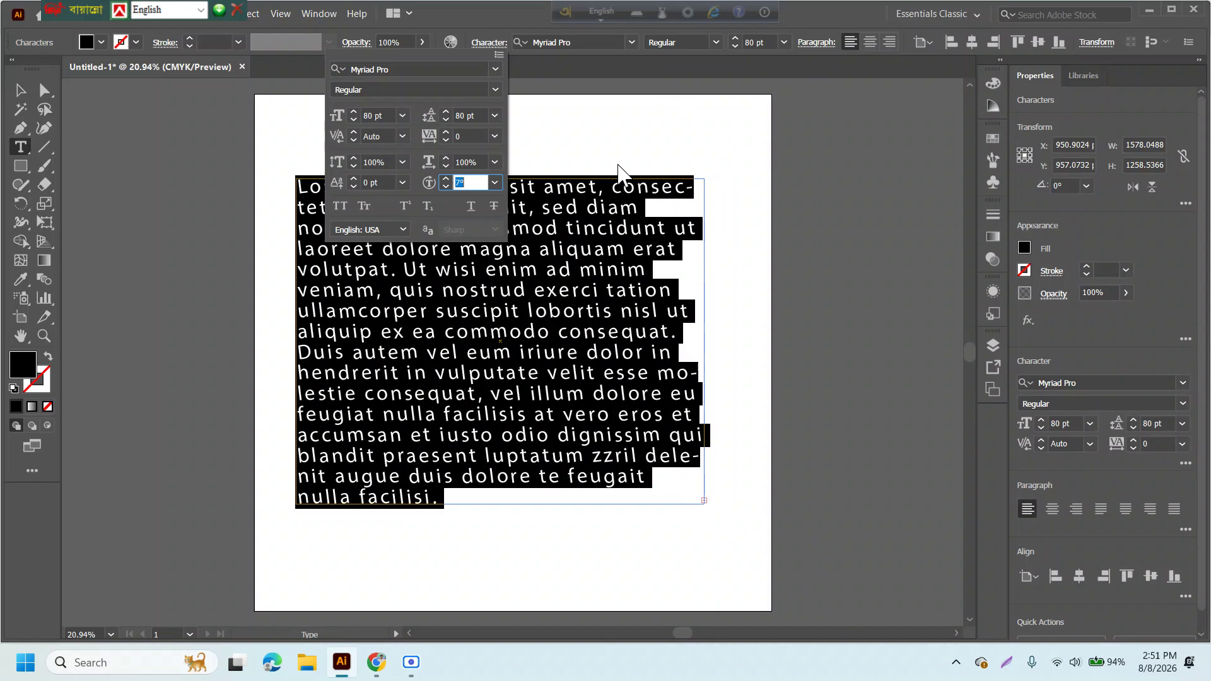
key(Up)
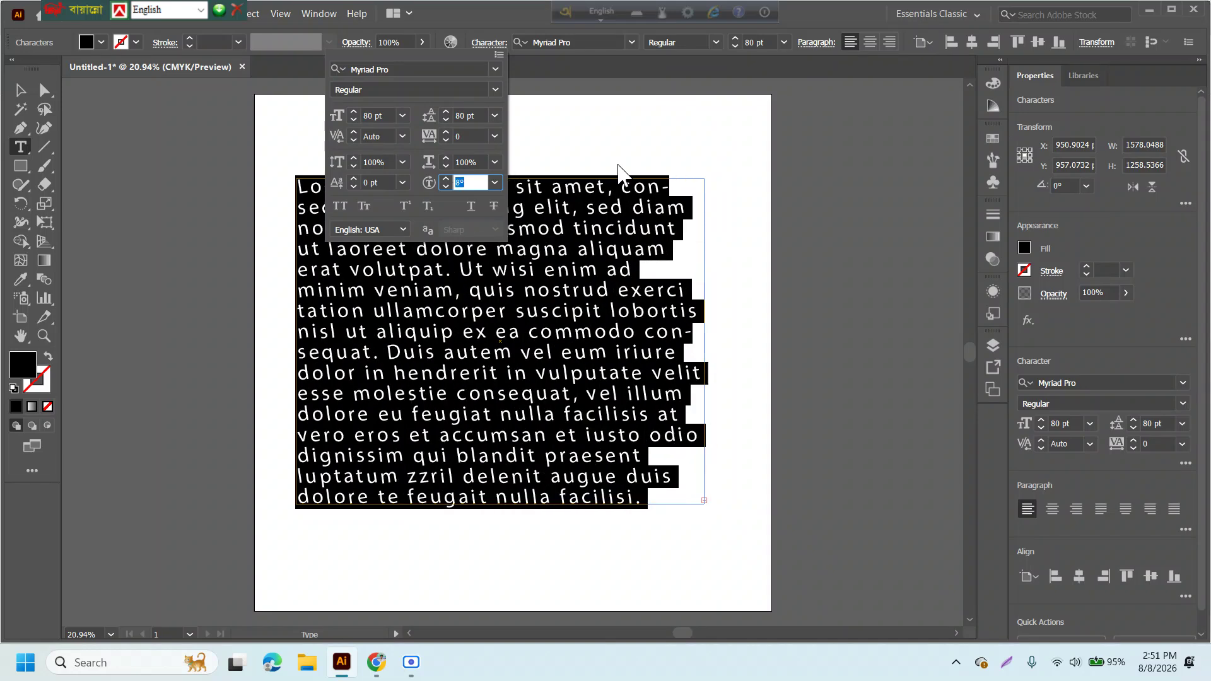
key(Up)
key(Up)
key(Up)
key(Up)
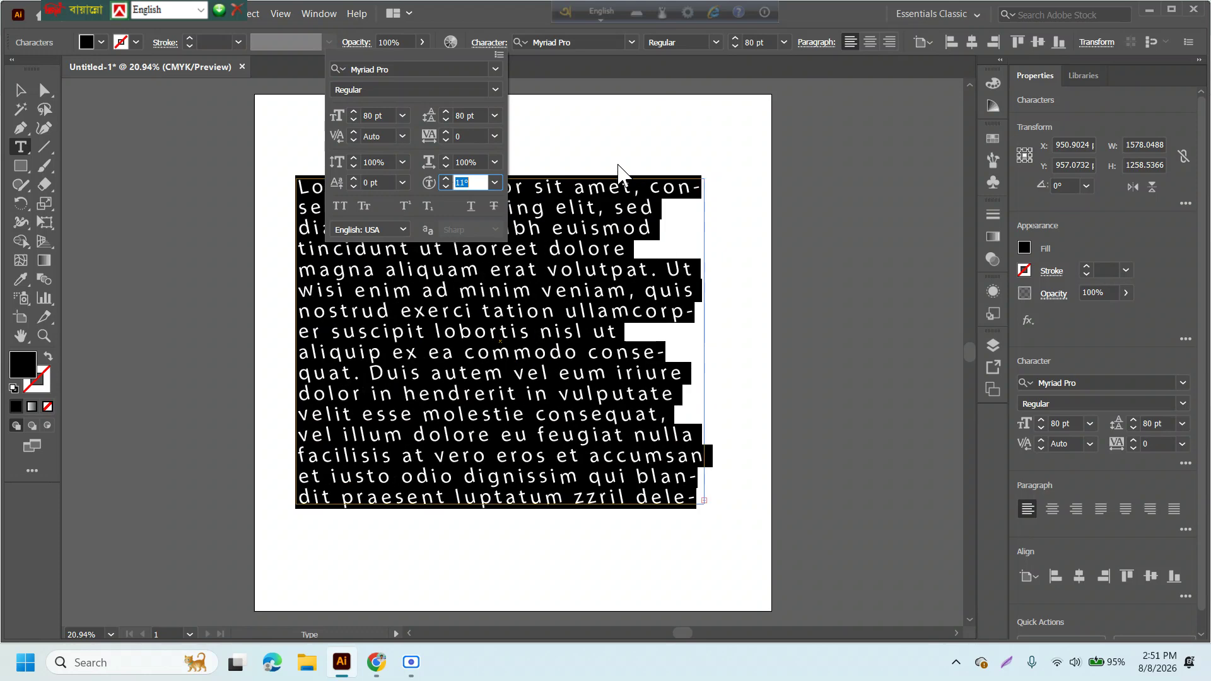
Lower the character rotation of the selected text step by step through 0° to -8°.
key(Down)
key(Down)
key(Down)
key(Down)
key(Down)
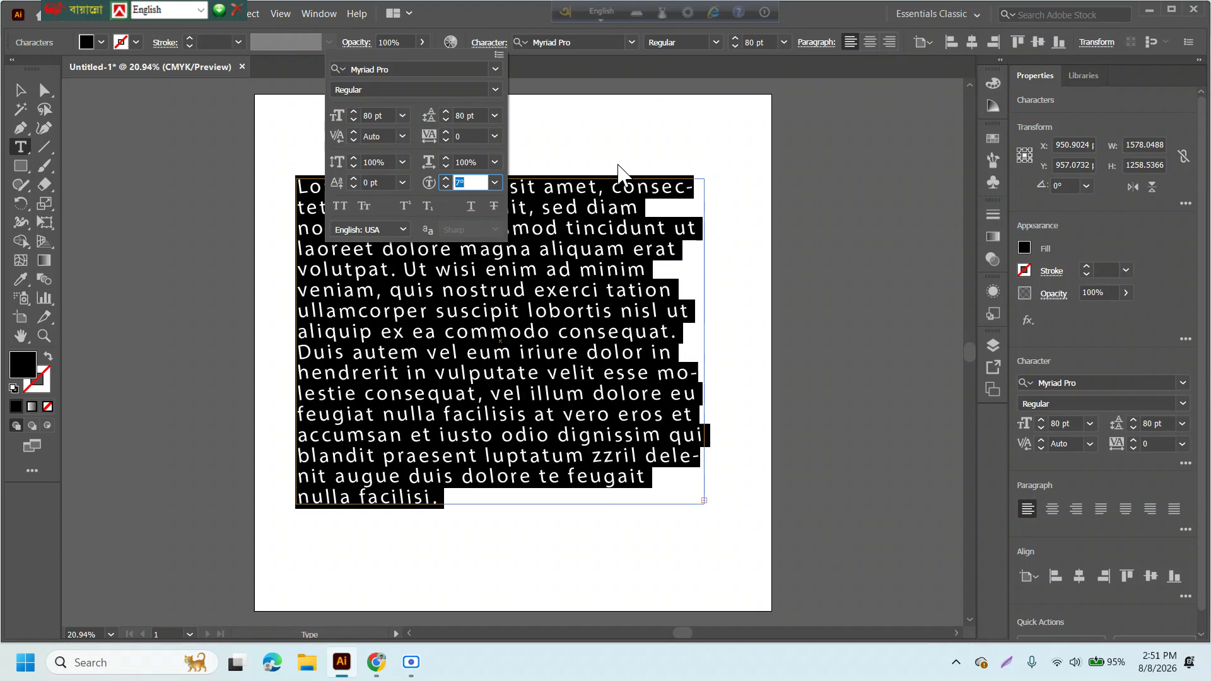
key(Down)
key(Down)
key(Down)
key(Down)
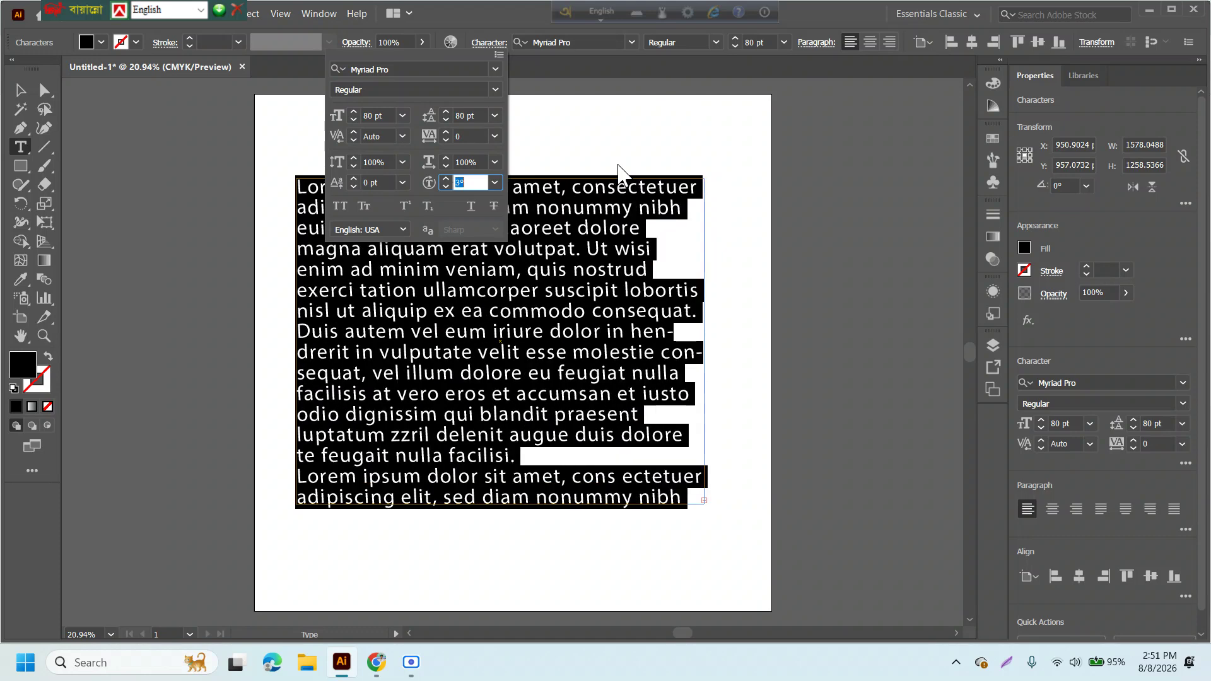
key(Down)
key(Down)
key(Down)
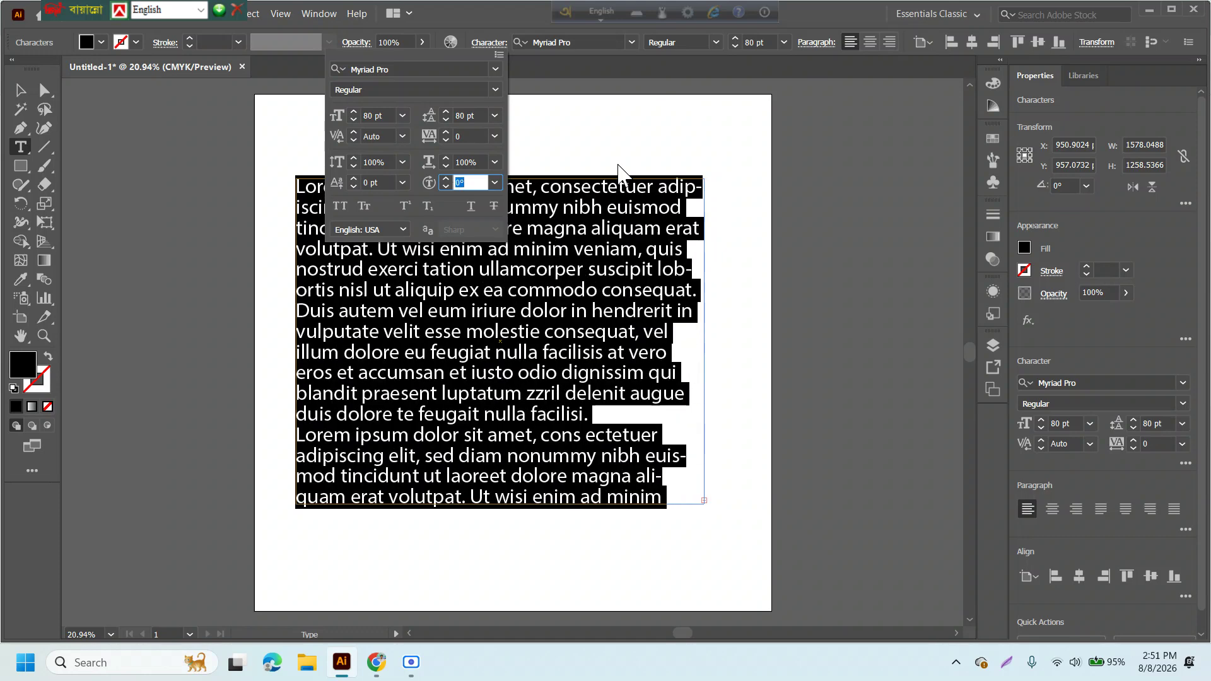
key(Down)
key(Down)
key(Down)
key(Down)
key(Down)
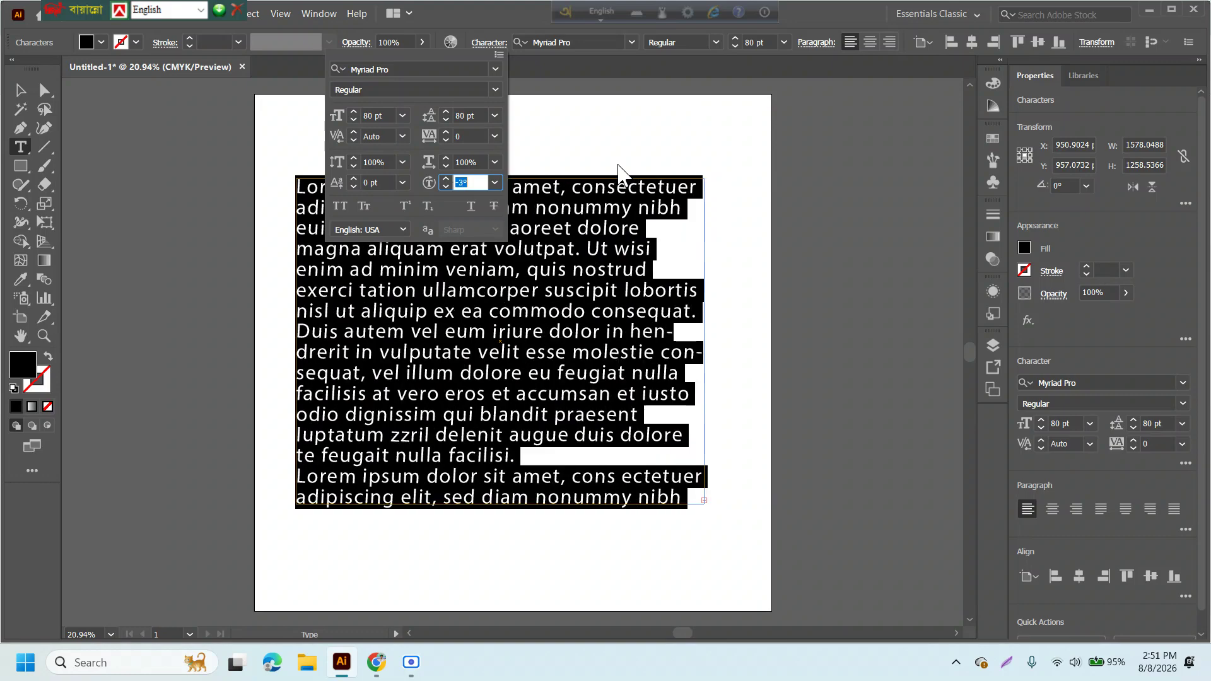
key(Down)
key(Down)
key(Down)
key(Down)
key(Down)
key(Down)
key(Down)
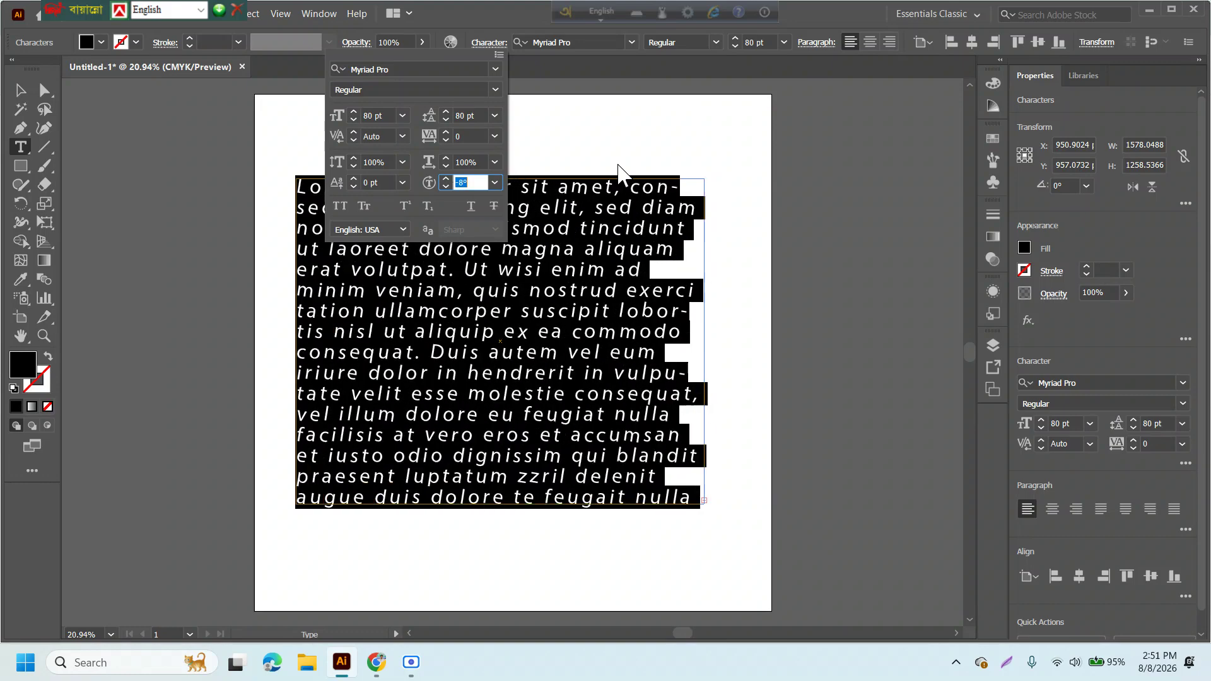
Raise the character rotation of the selected text back through 0° up to 21°.
key(Up)
key(Up)
key(Up)
key(Up)
key(Up)
key(Up)
key(Up)
key(Up)
key(Up)
key(Up)
key(Up)
key(Up)
key(Up)
key(Up)
key(Up)
key(Up)
key(Up)
key(Up)
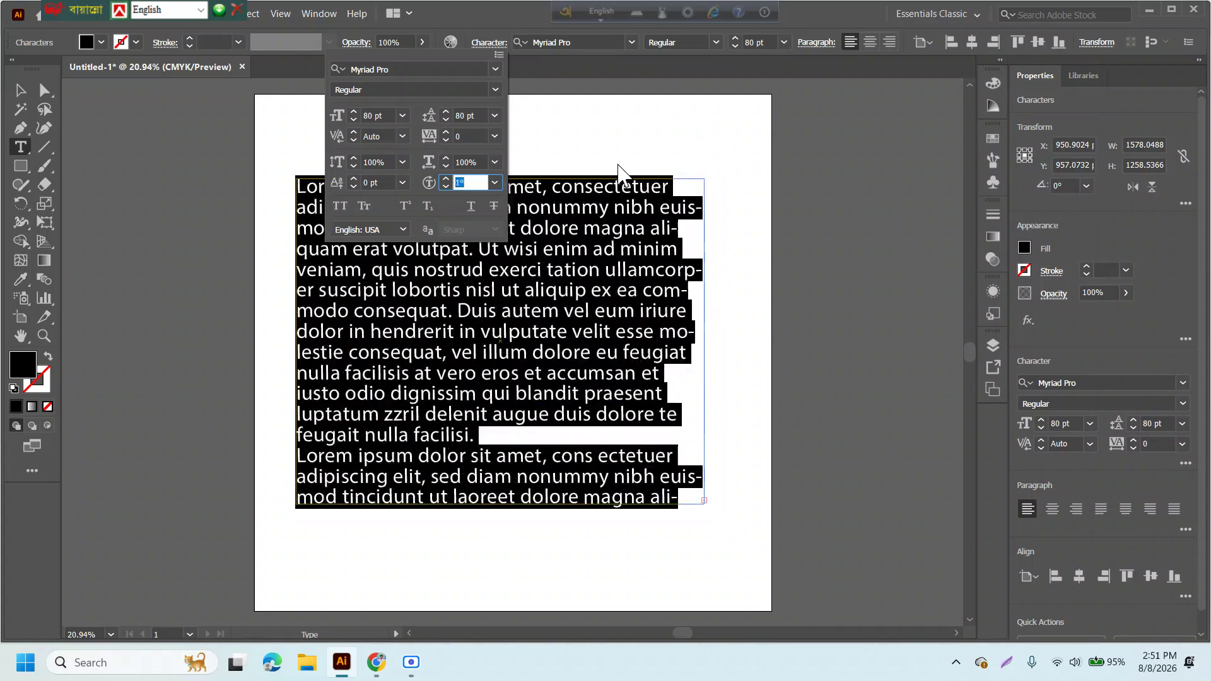
key(Up)
key(Up)
key(Up)
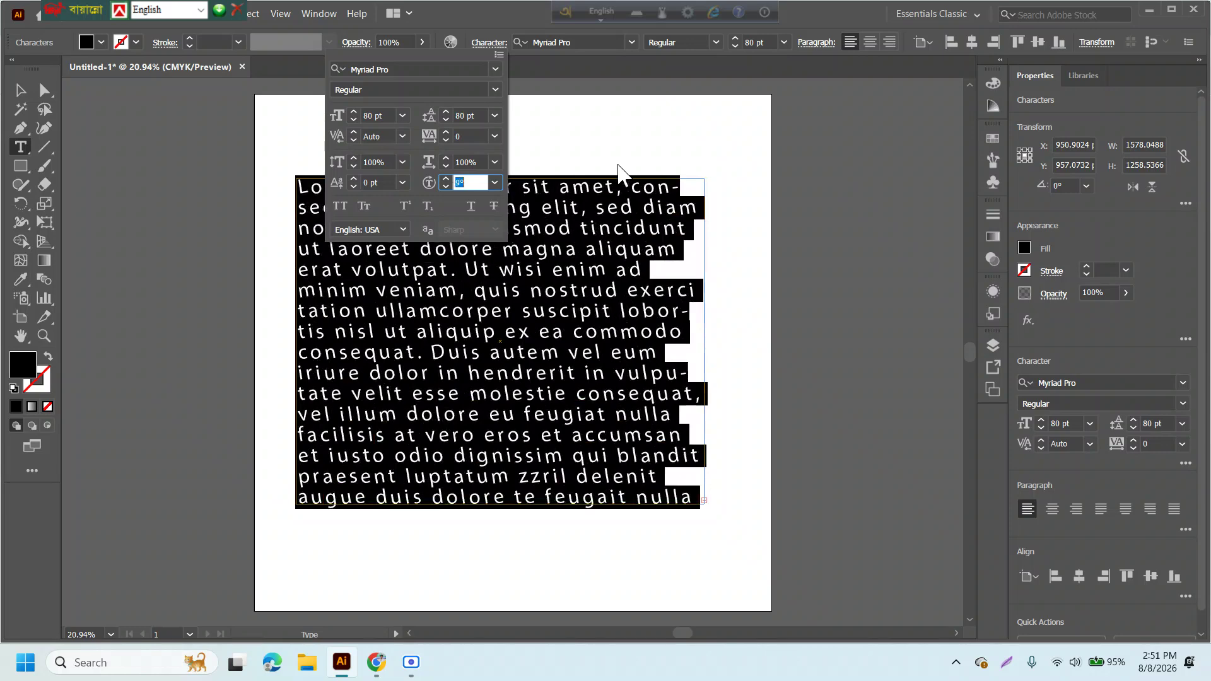
key(Up)
key(Up)
key(Up)
key(Up)
key(Up)
key(Up)
key(Up)
key(Up)
key(Up)
key(Up)
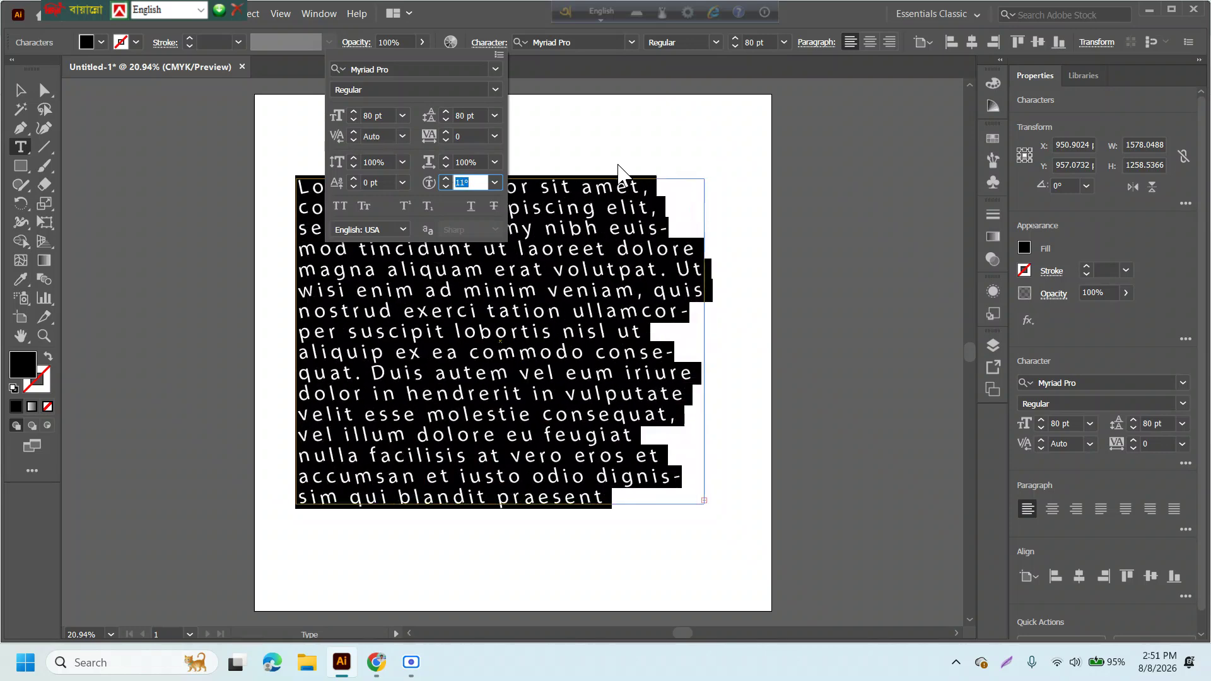
key(Up)
key(Up)
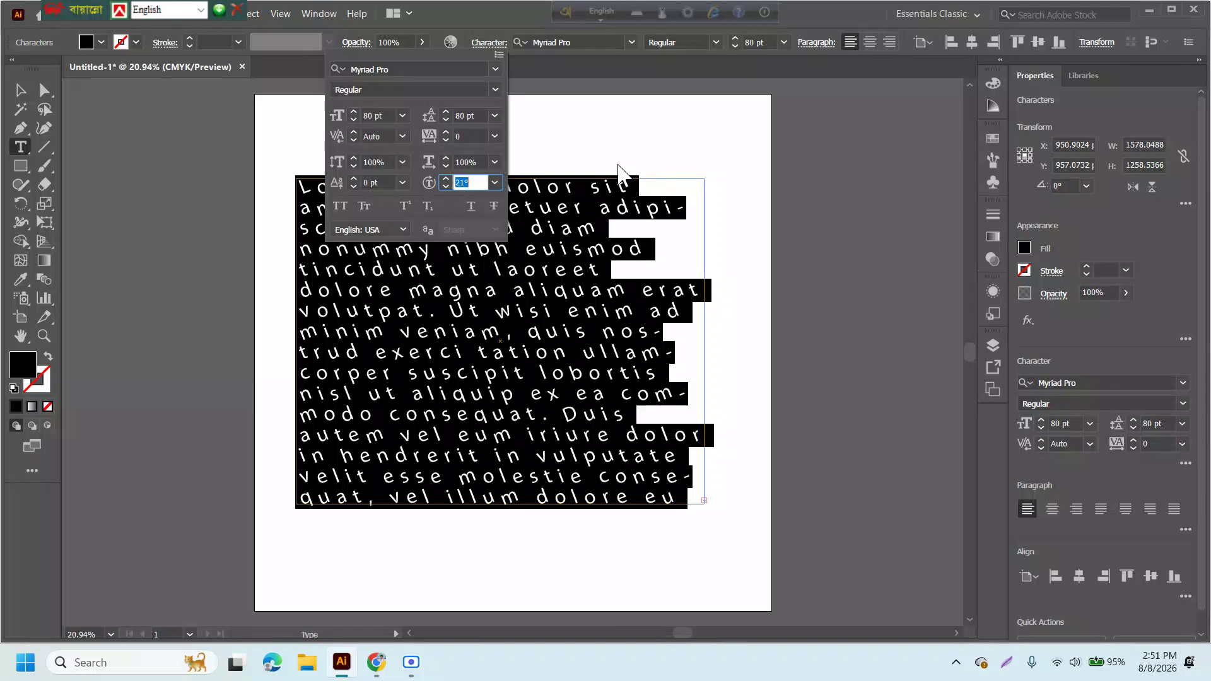
Try a negative character rotation of -21° on the selected text and reset the rotation to 0°.
key(Home)
text(-)
key(Tab)
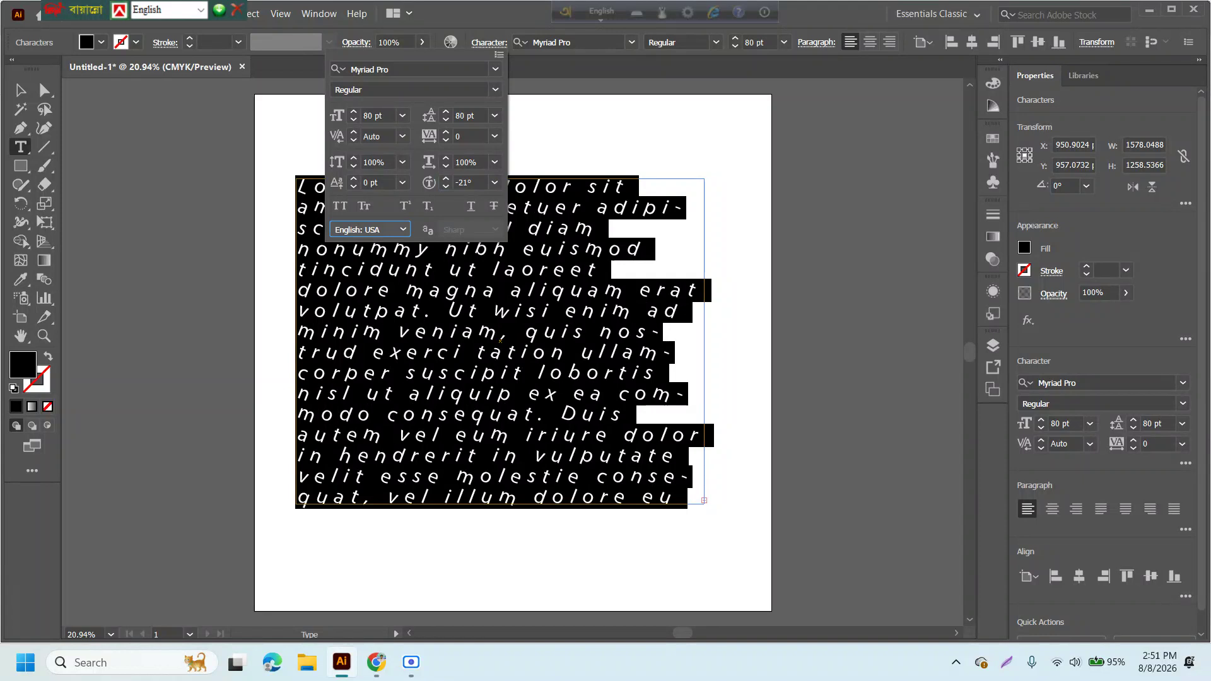
click(473, 181)
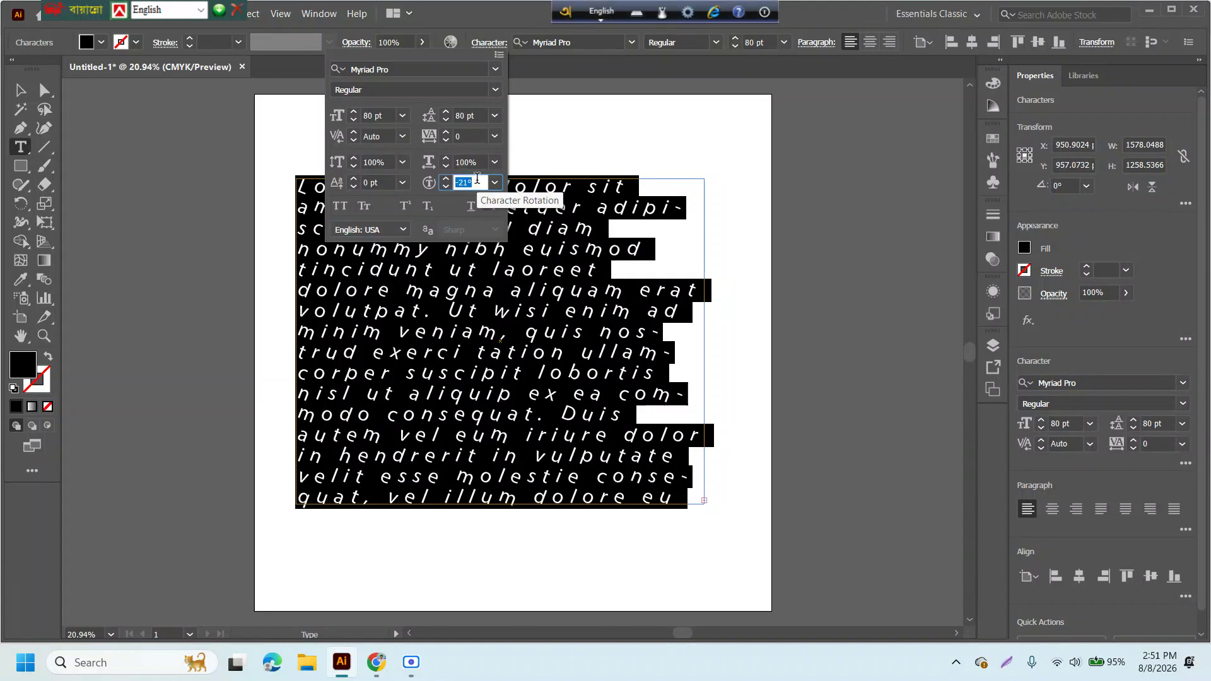
text(0)
key(Tab)
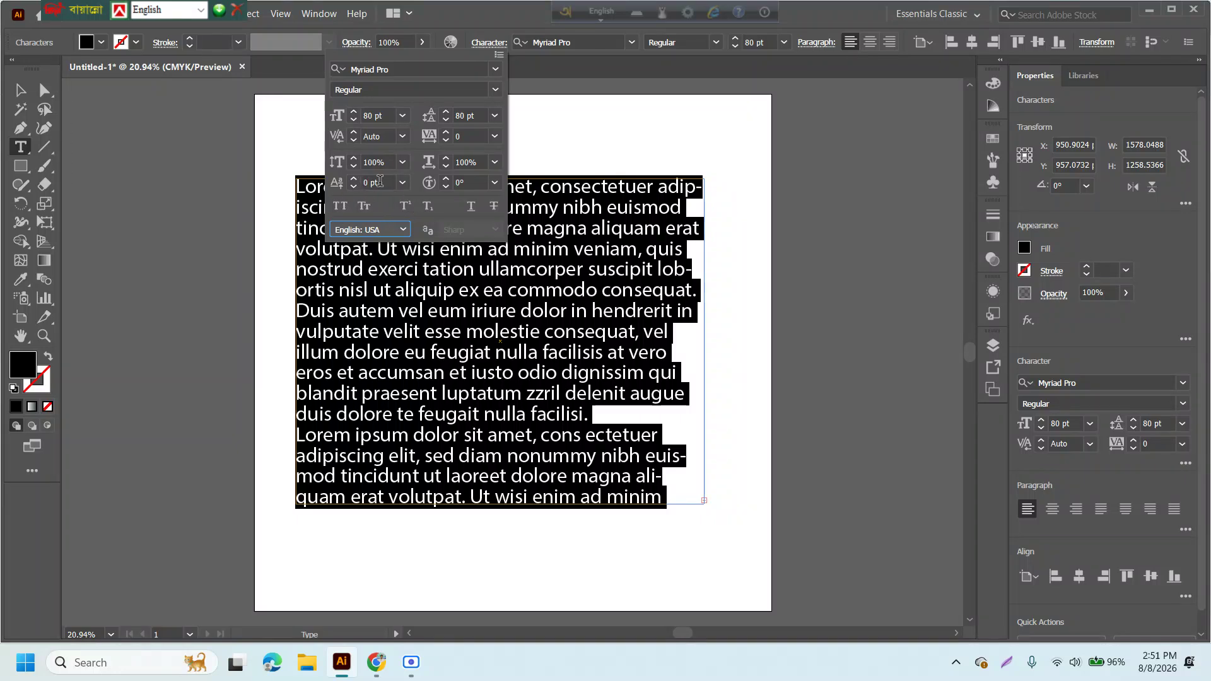
Toggle All Caps on and off for the selected text and apply Small Caps instead.
click(339, 206)
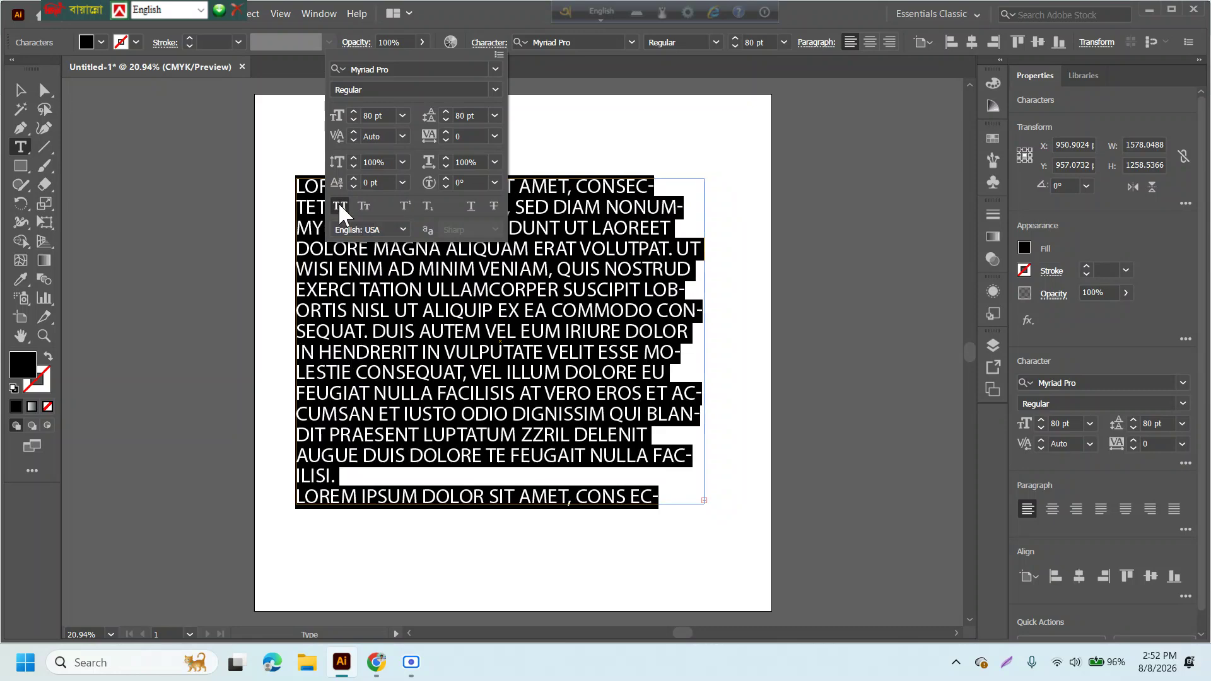
click(339, 207)
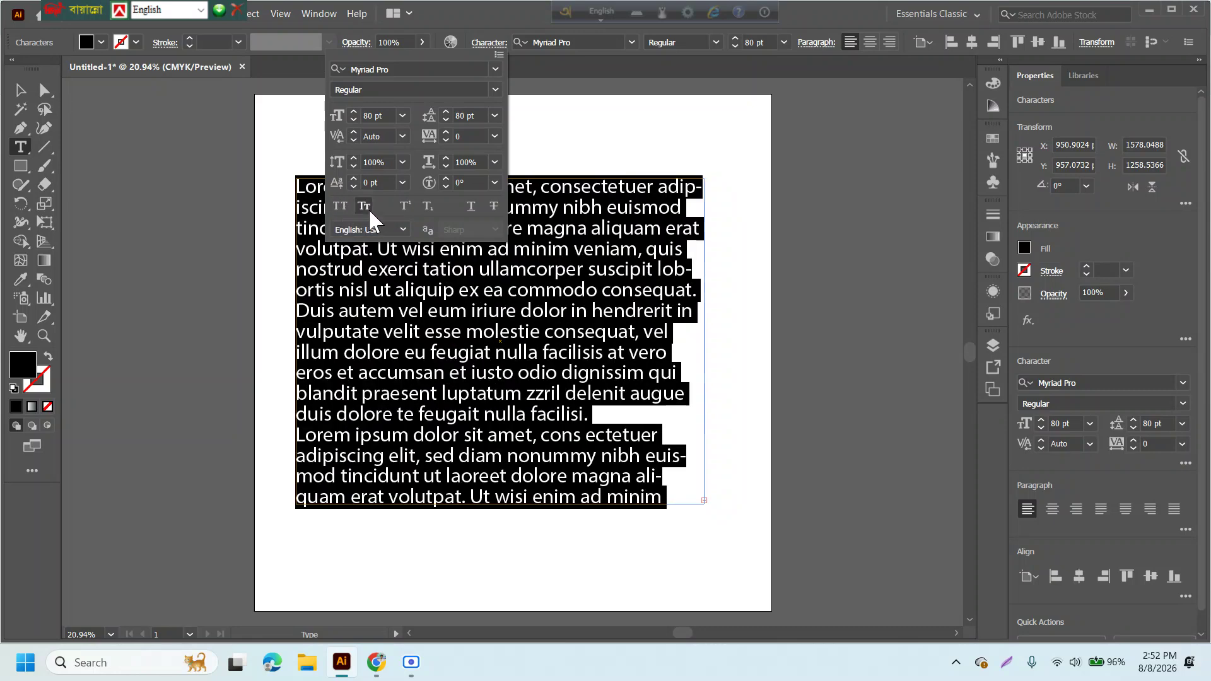
click(365, 206)
click(366, 206)
click(366, 207)
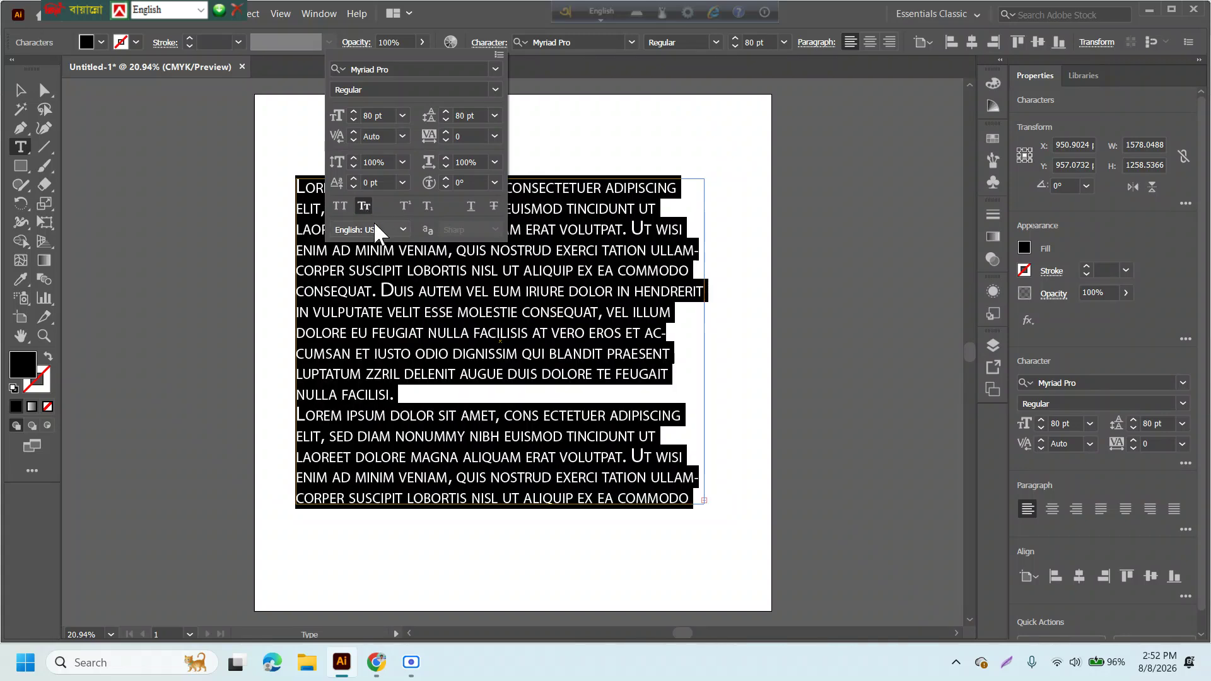
key(Escape)
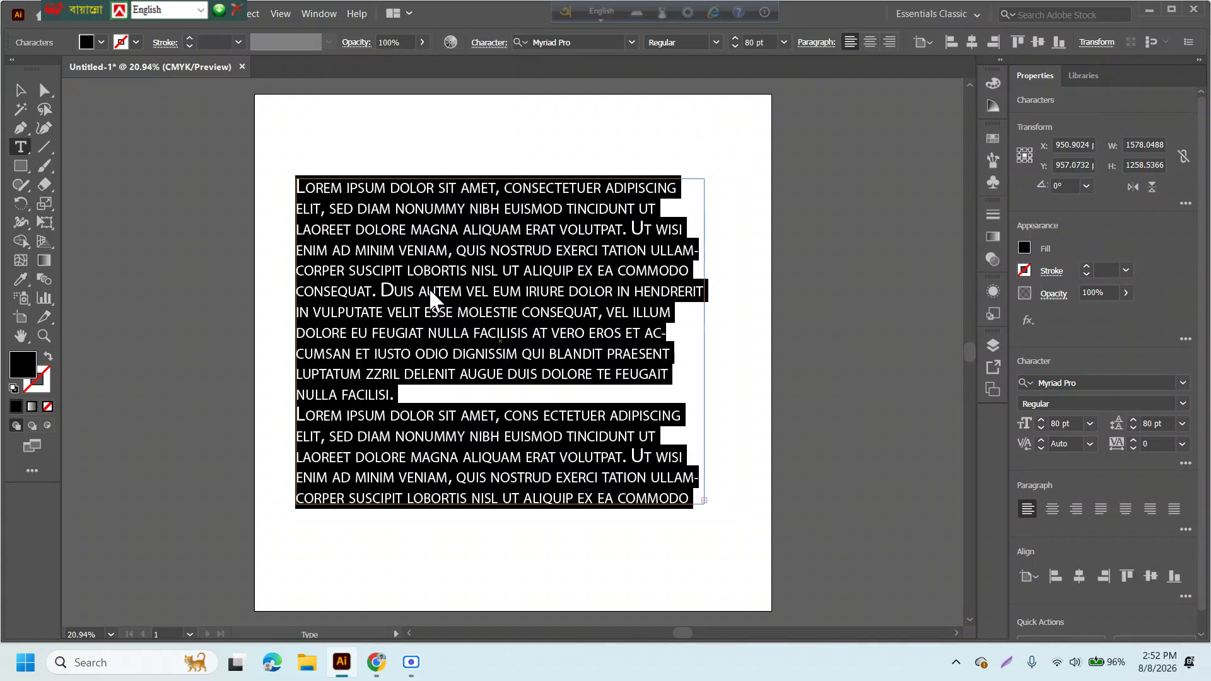
Select all the placeholder text in the frame and delete it.
click(309, 193)
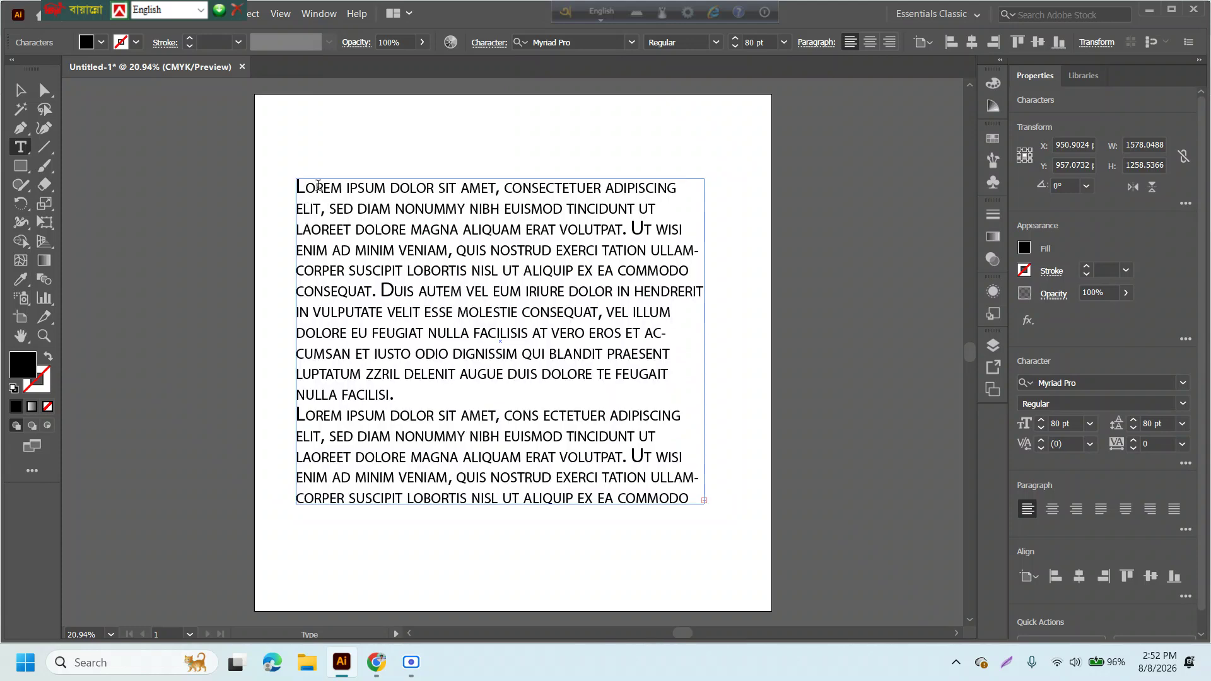
triple_click(317, 186)
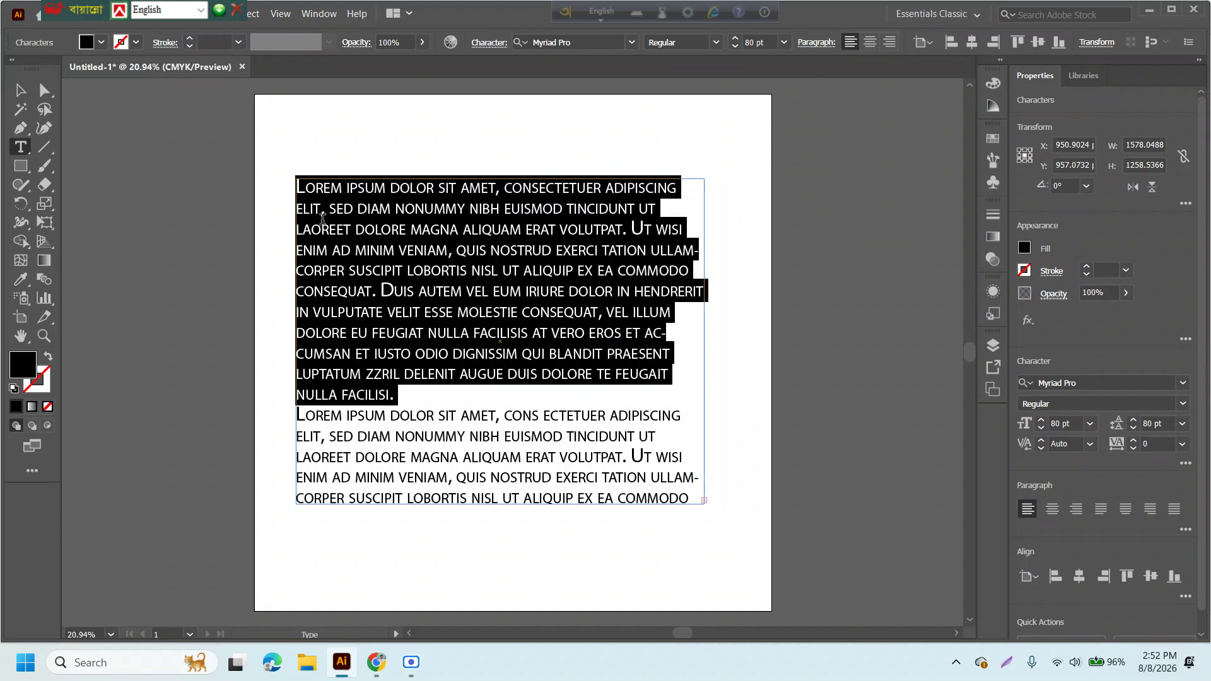
key(ctrl+a)
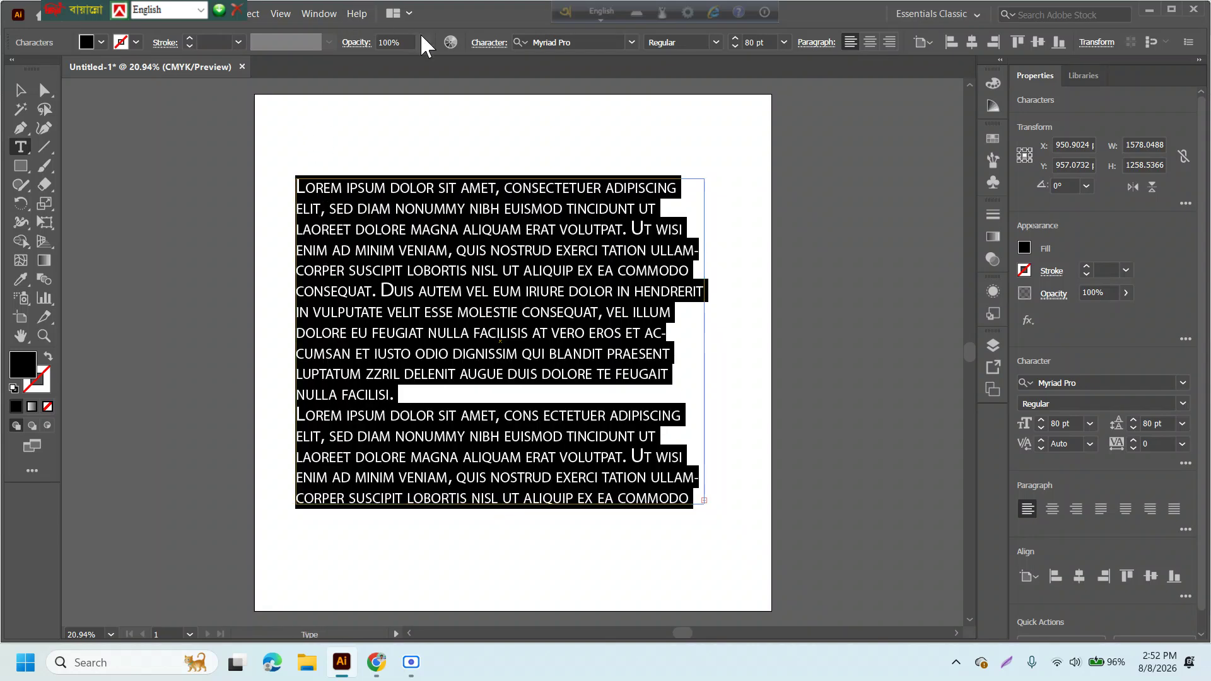
click(489, 43)
key(BackSpace)
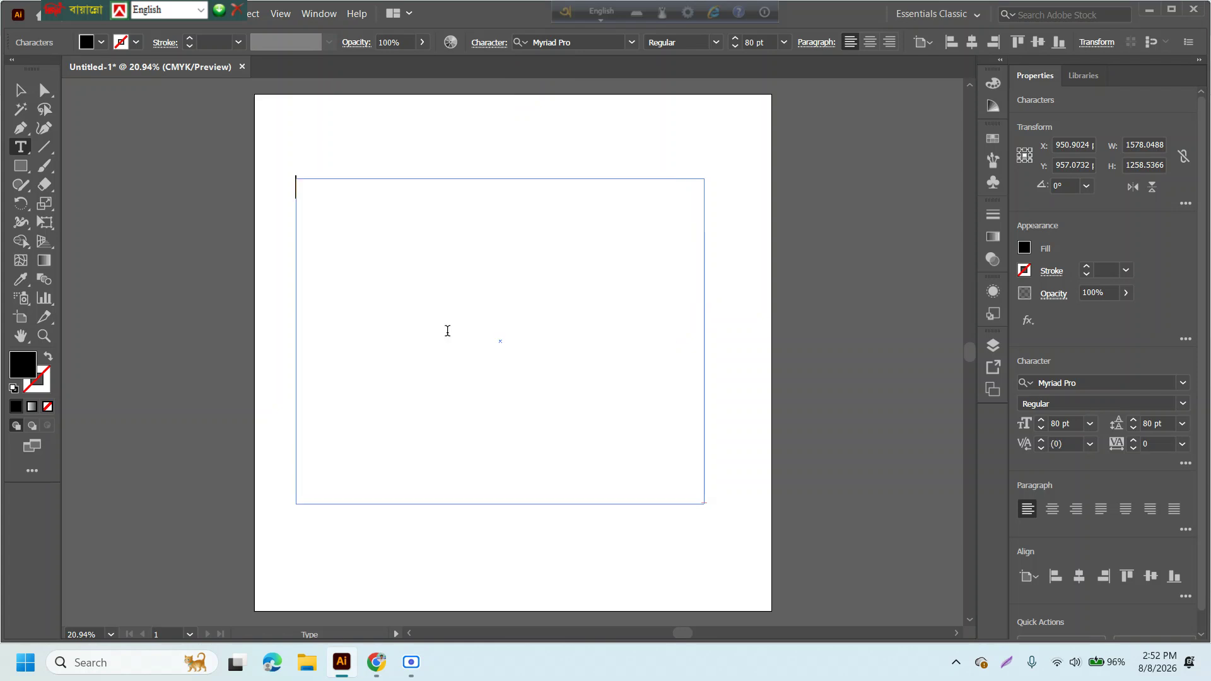
Enter (A+B)2 in the empty text frame and format its 2 as superscript.
text((A+B)2)
key(shift+Left)
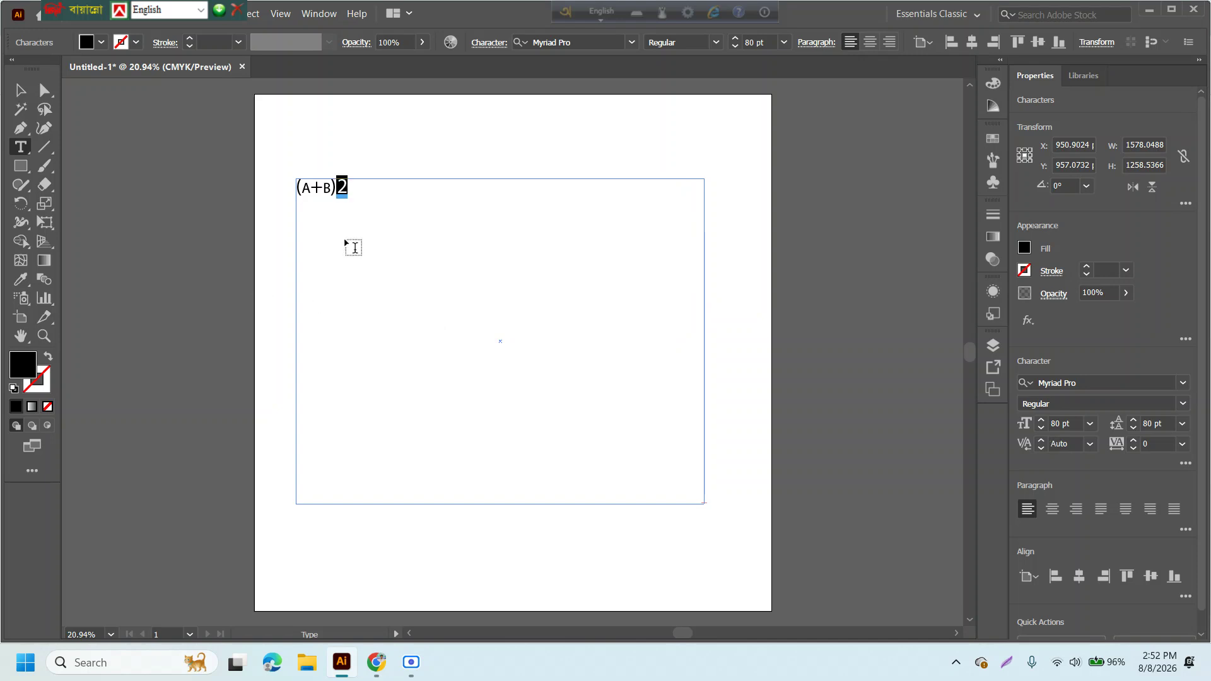
click(489, 44)
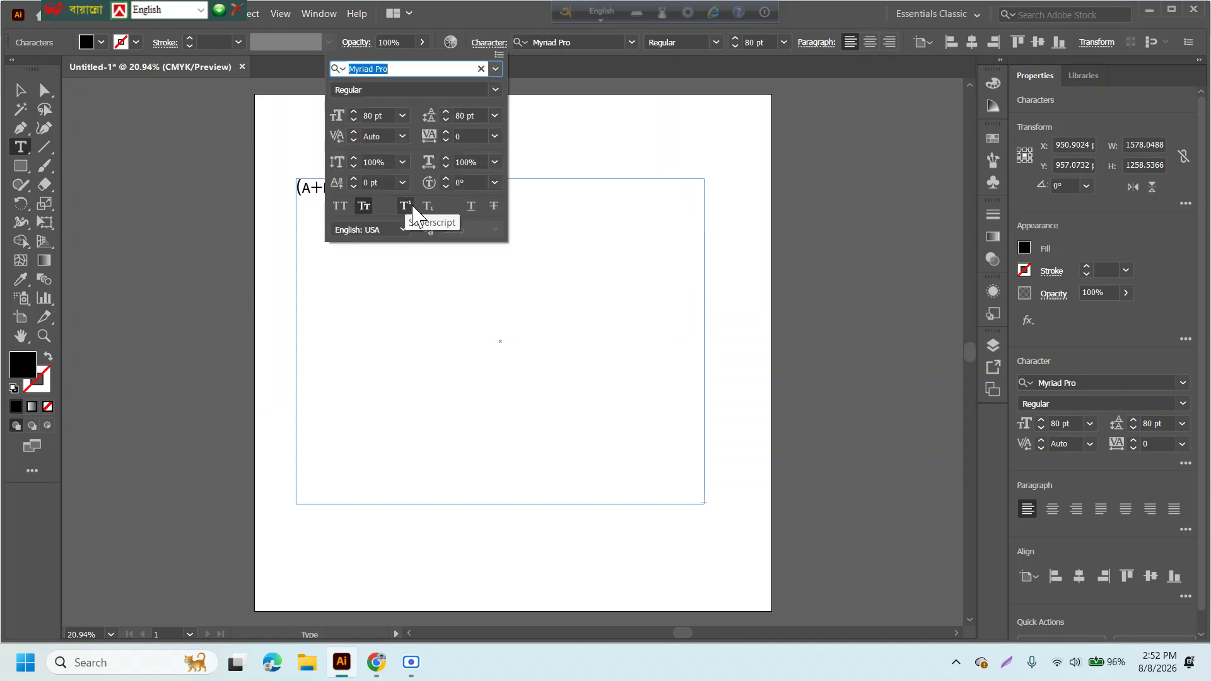
click(410, 206)
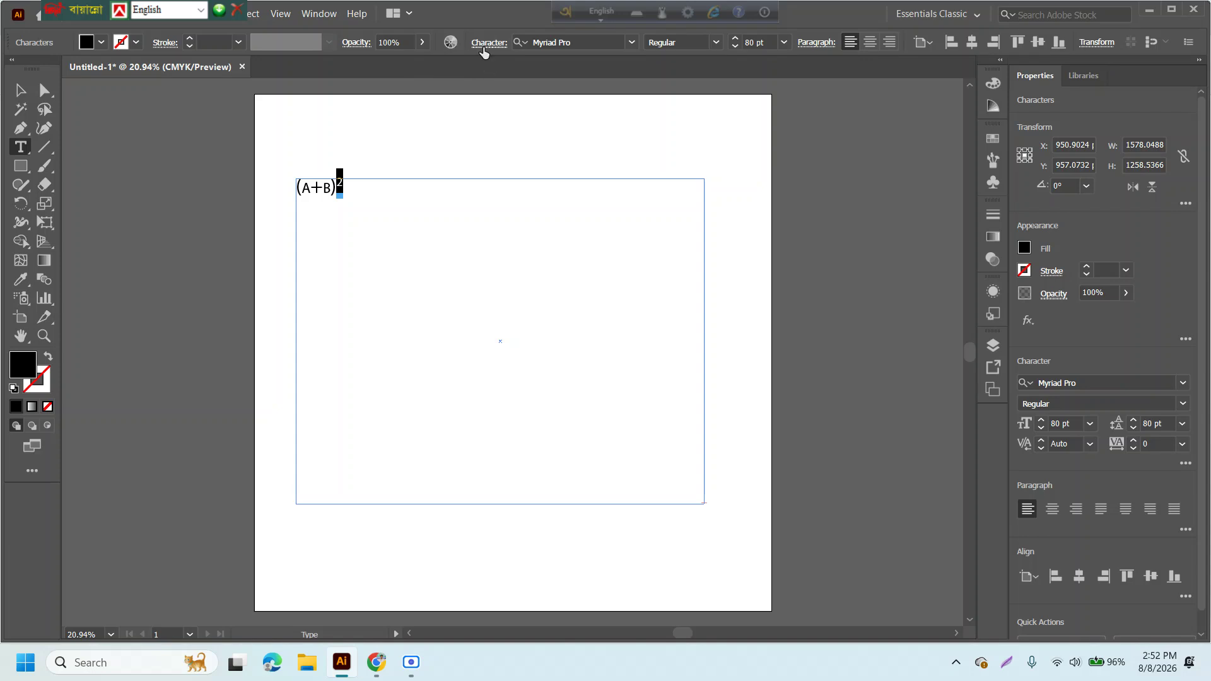
click(487, 44)
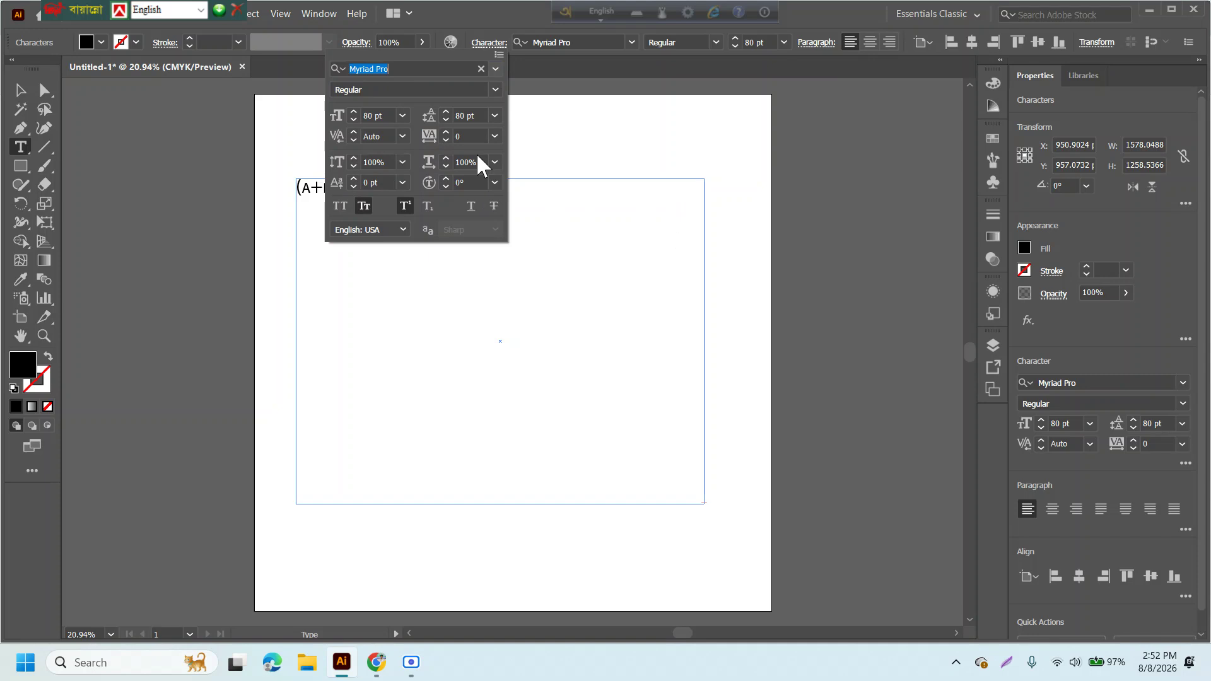
click(492, 45)
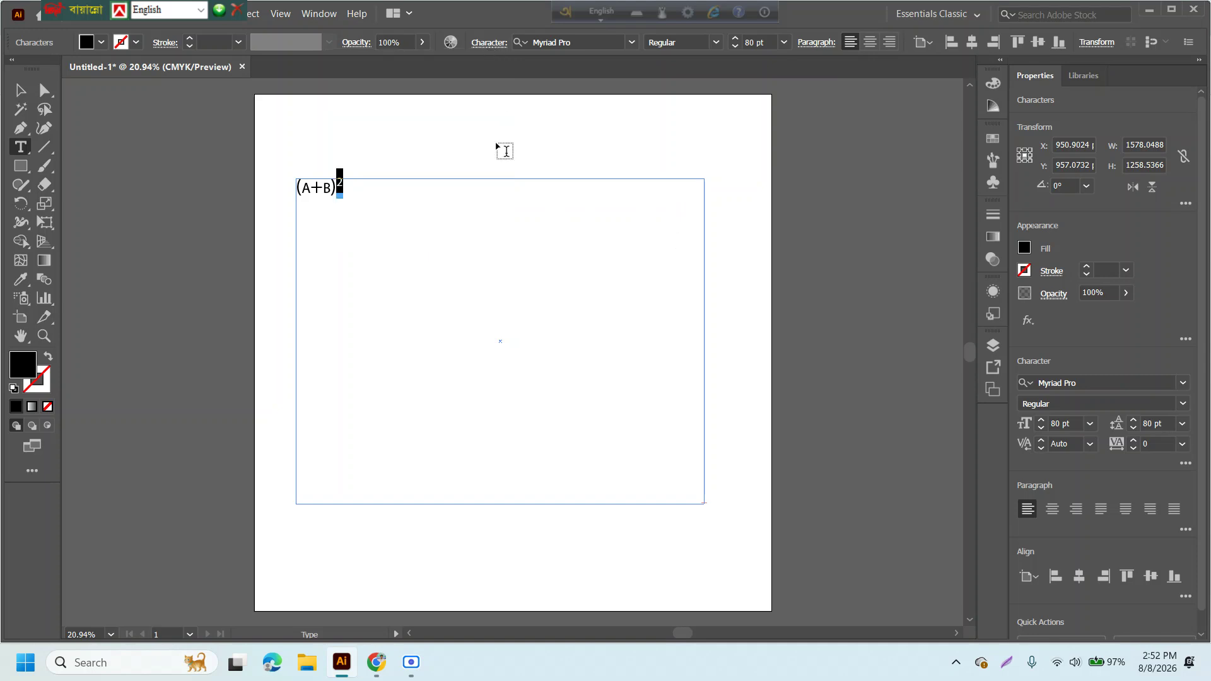
Turn off superscript at the insertion point after the exponent so that new text is normal.
key(Right)
click(492, 44)
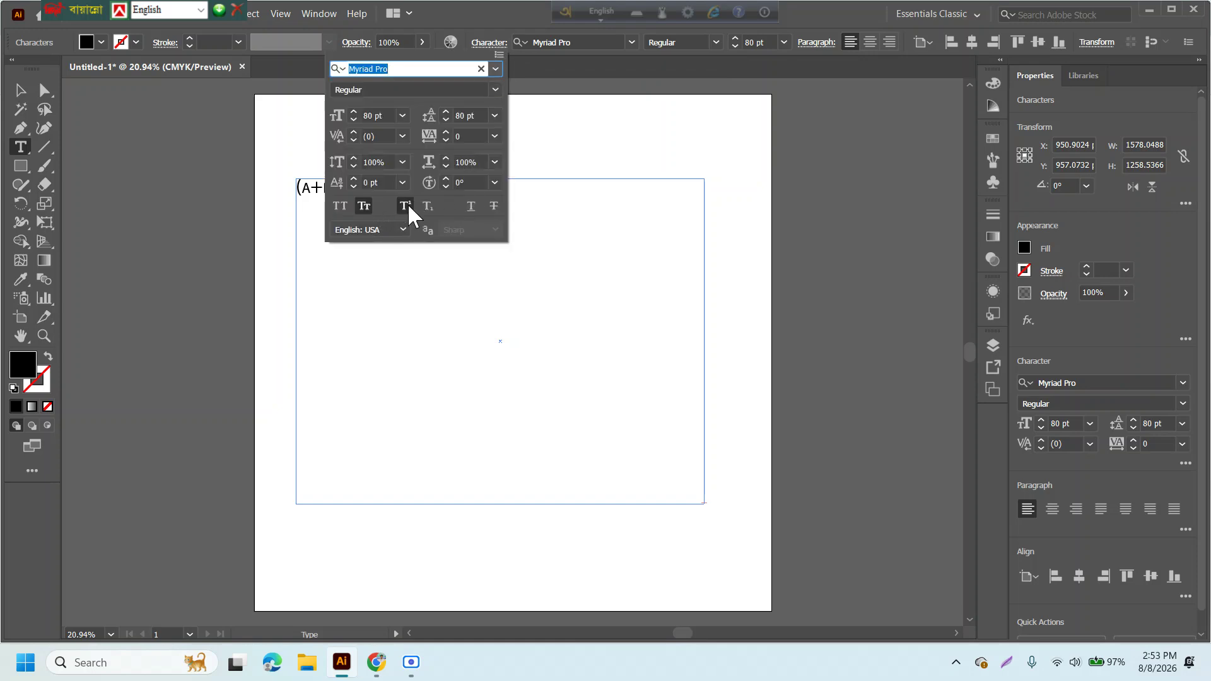
click(405, 206)
click(629, 219)
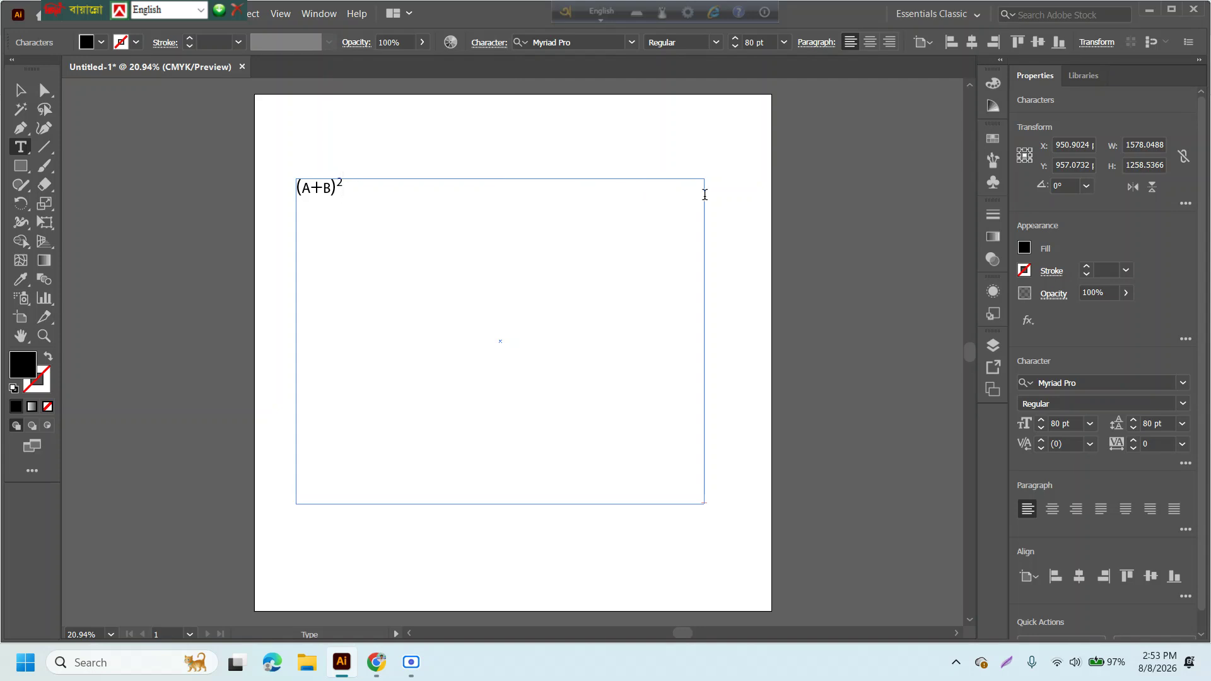
Add H2O directly after the (A+B)2 expression and format the 2 in H2O as subscript.
text(H2O)
key(Left)
key(shift+Left)
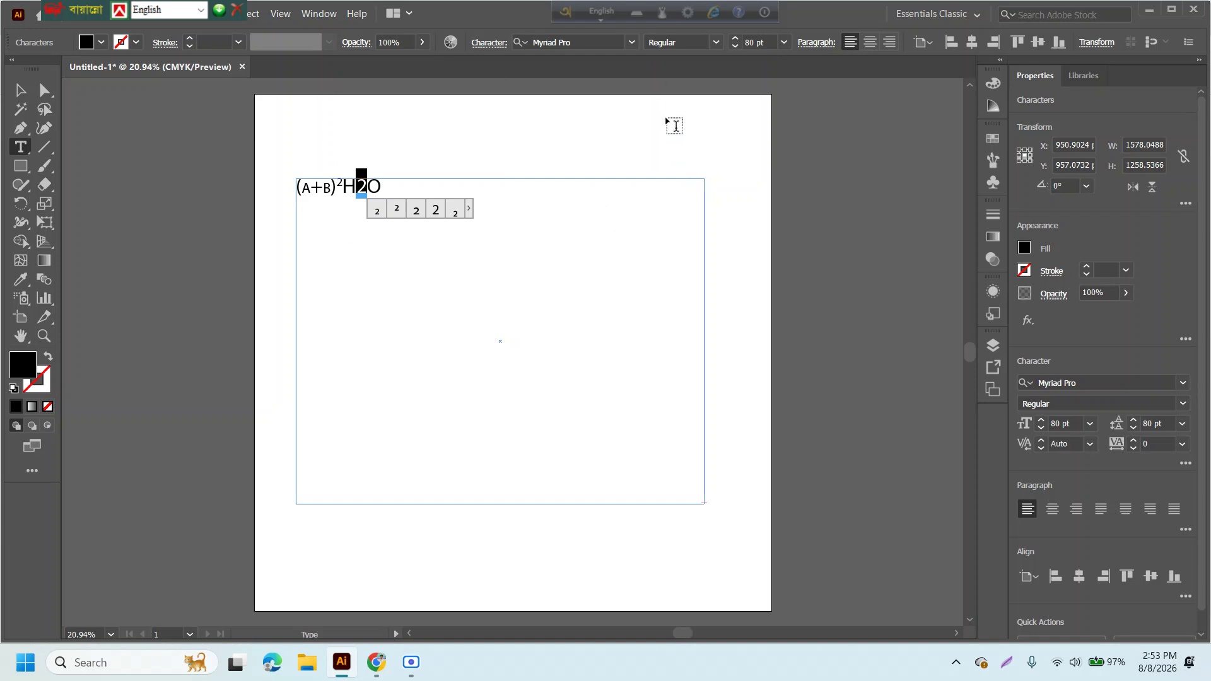
click(489, 43)
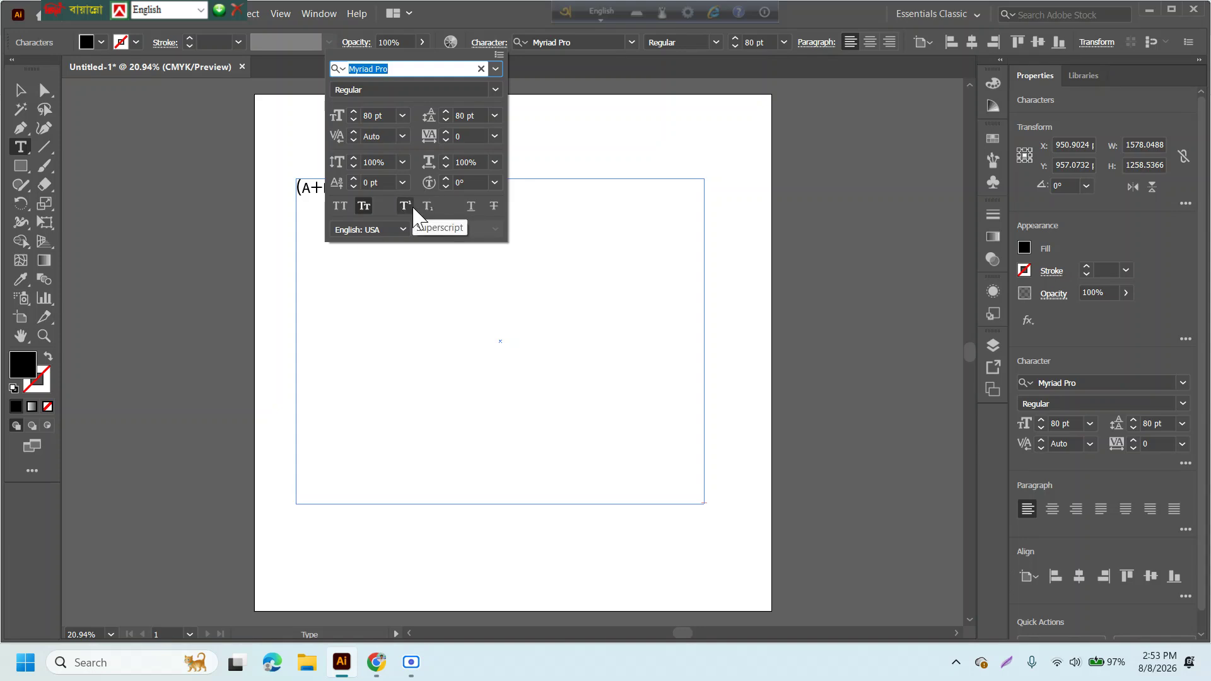
click(433, 210)
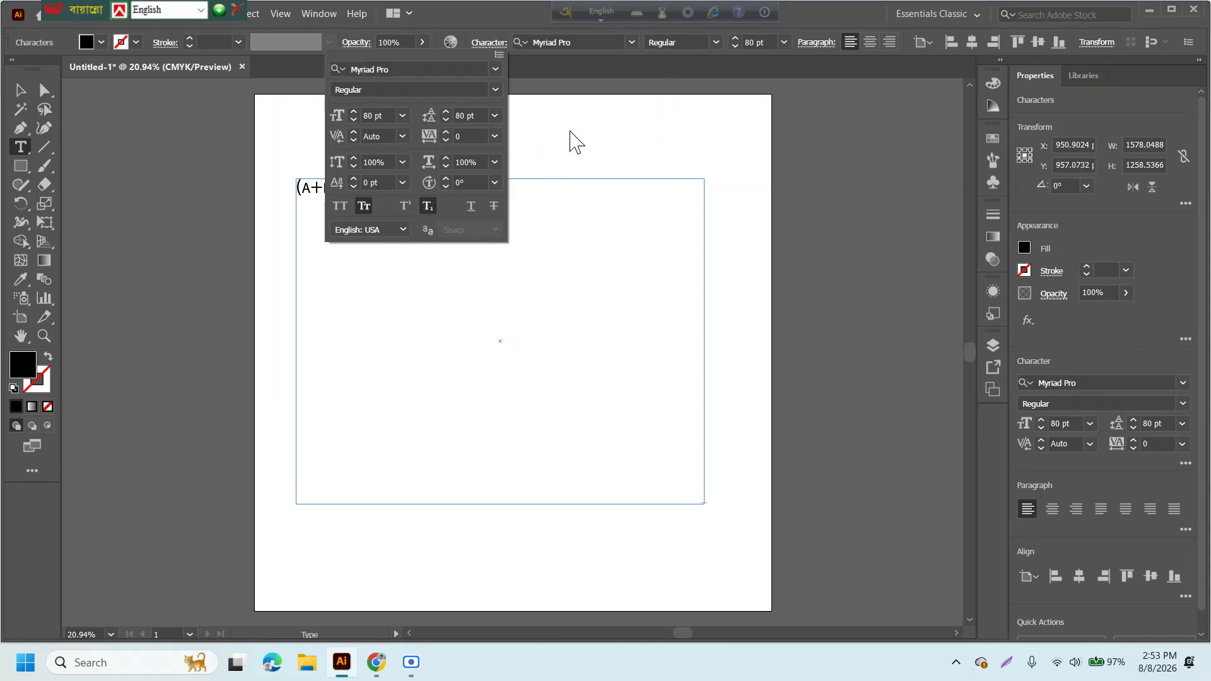
Leave text editing and select the whole text frame with the Selection tool.
click(21, 92)
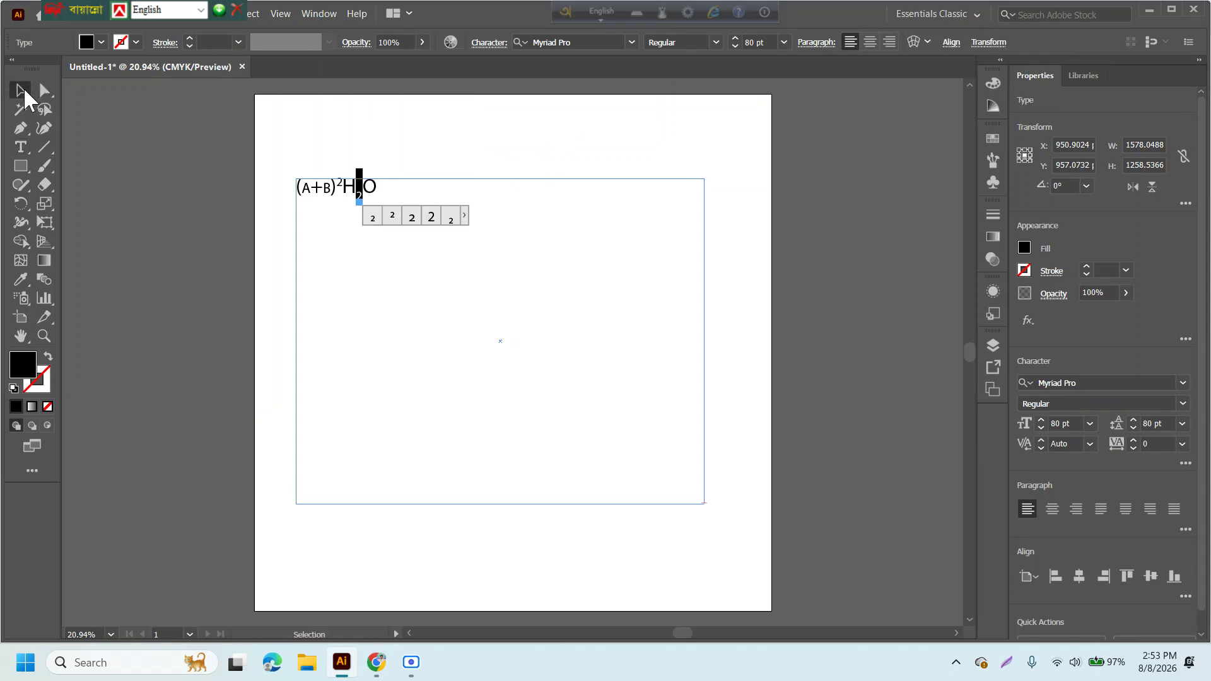
click(226, 179)
click(361, 200)
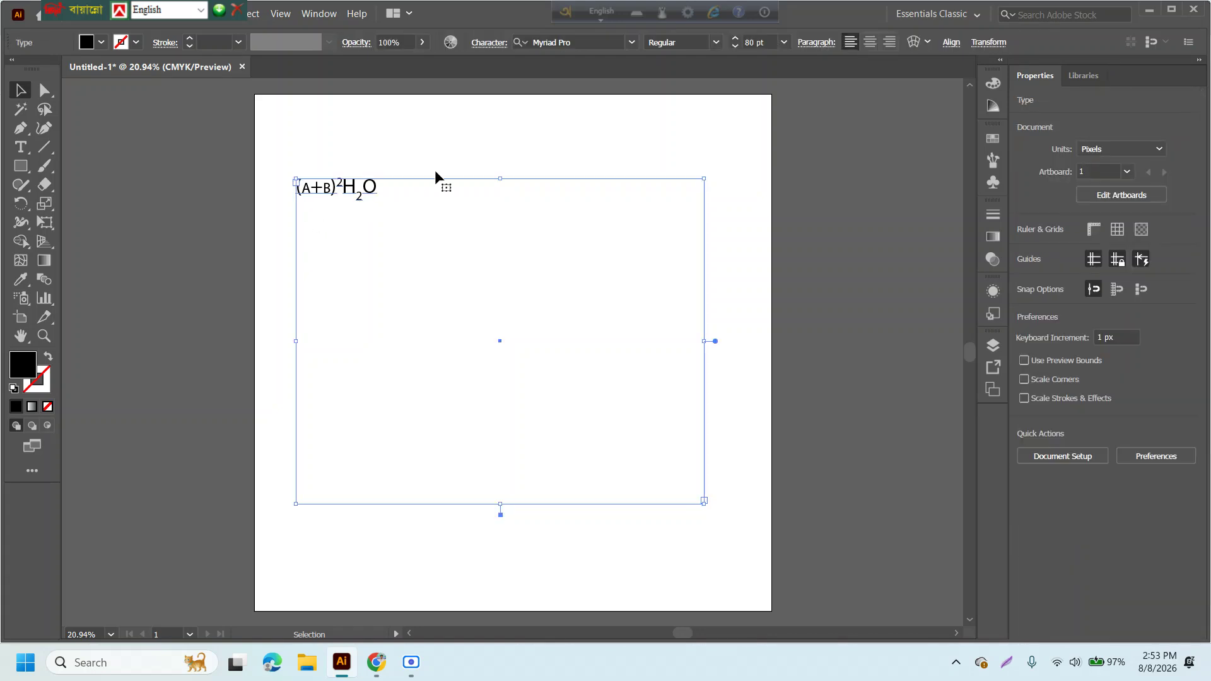
Apply strikethrough to the whole (A+B)2H2O text and deselect it with the Selection tool.
click(487, 43)
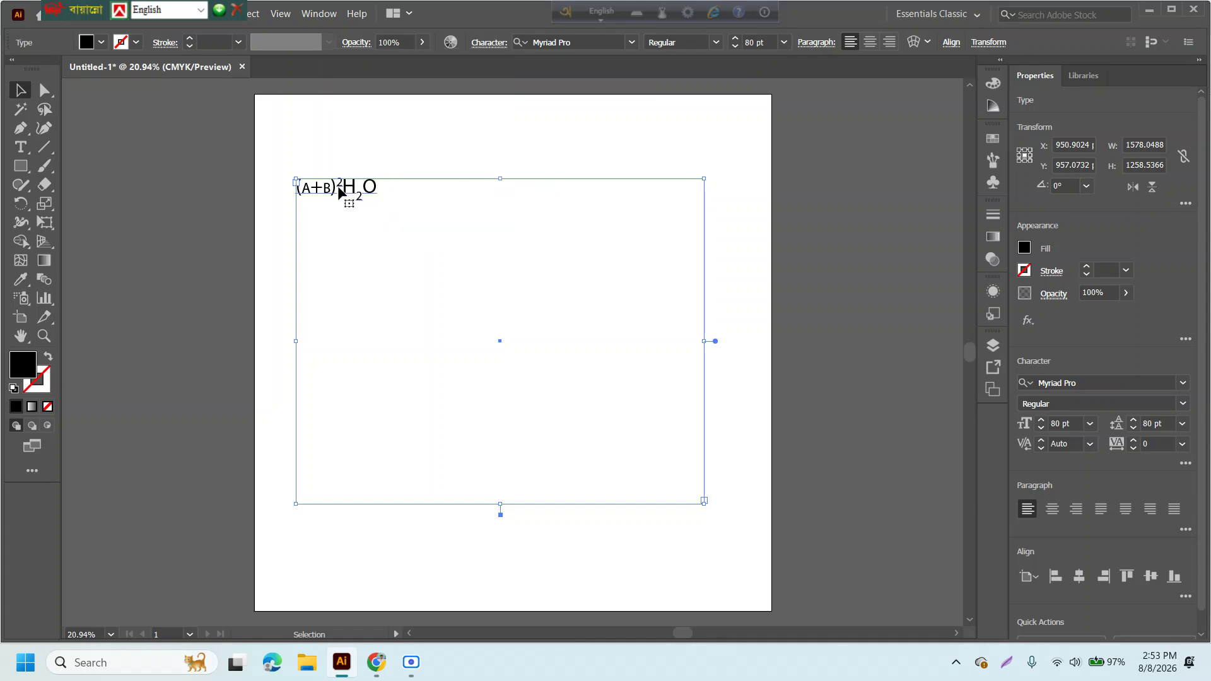
double_click(338, 190)
key(ctrl+a)
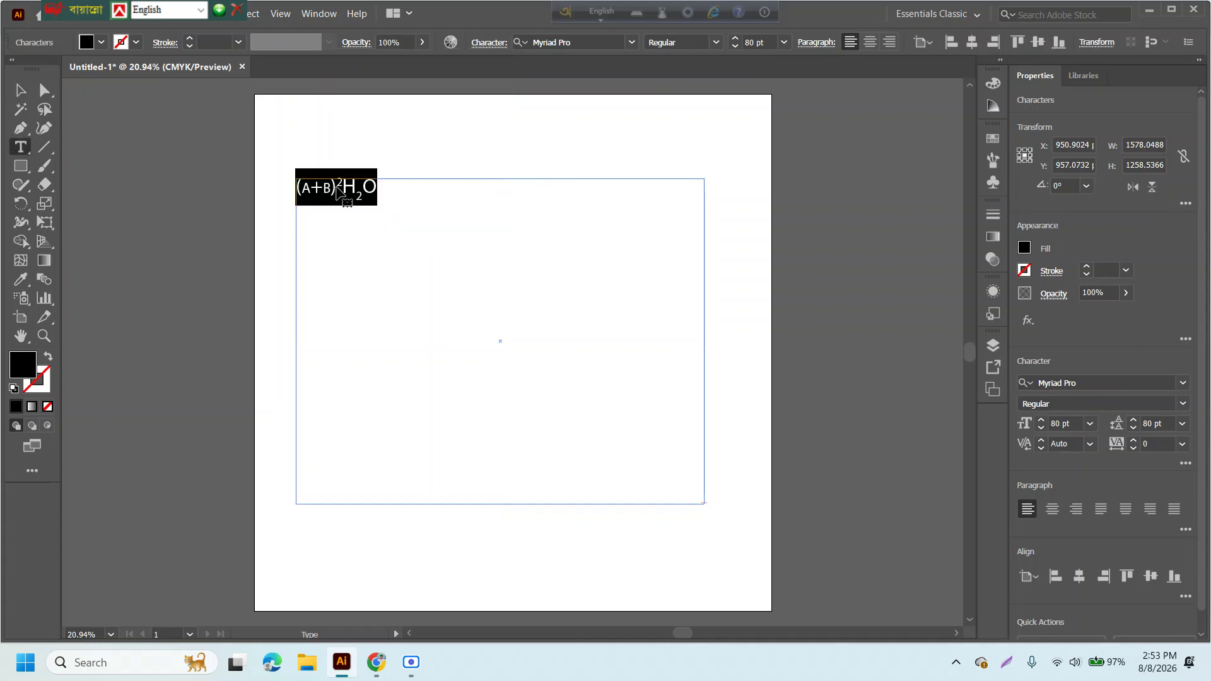
click(488, 43)
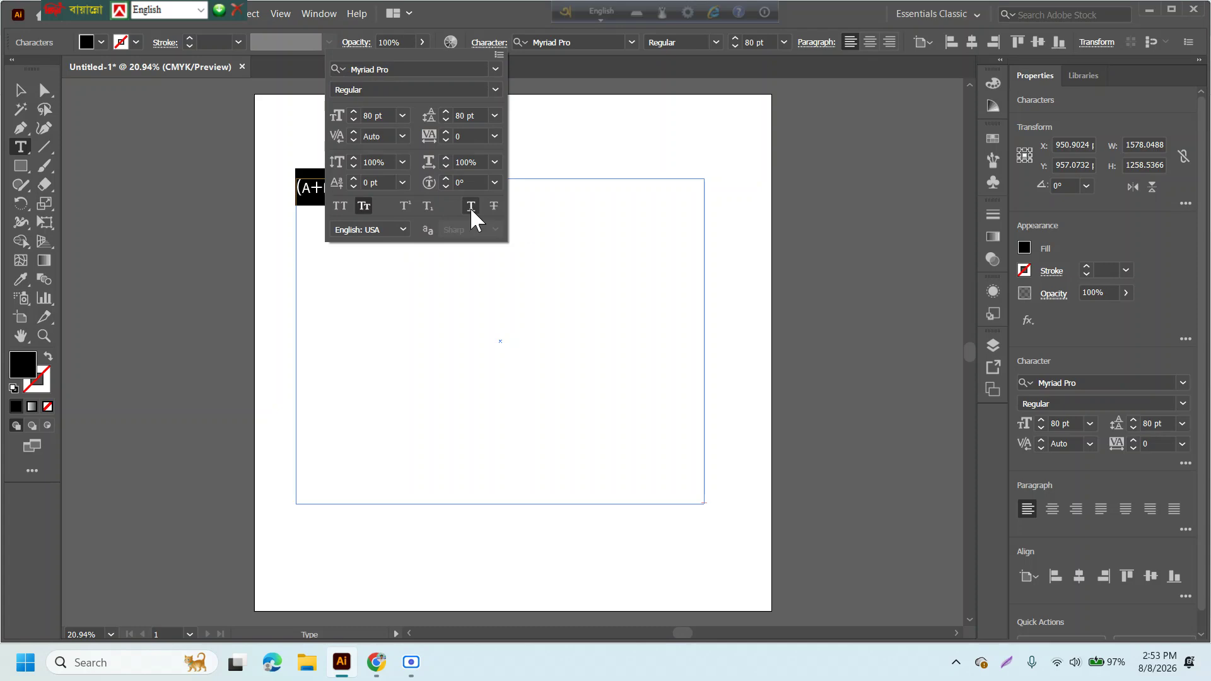
click(493, 206)
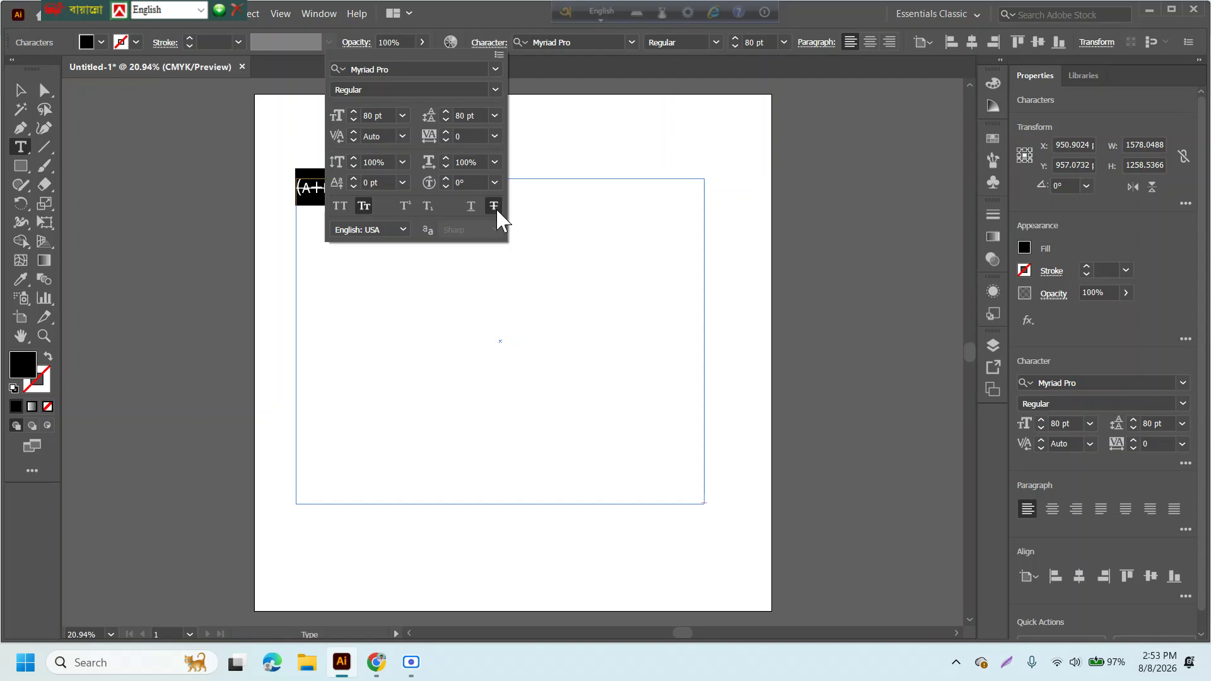
click(643, 157)
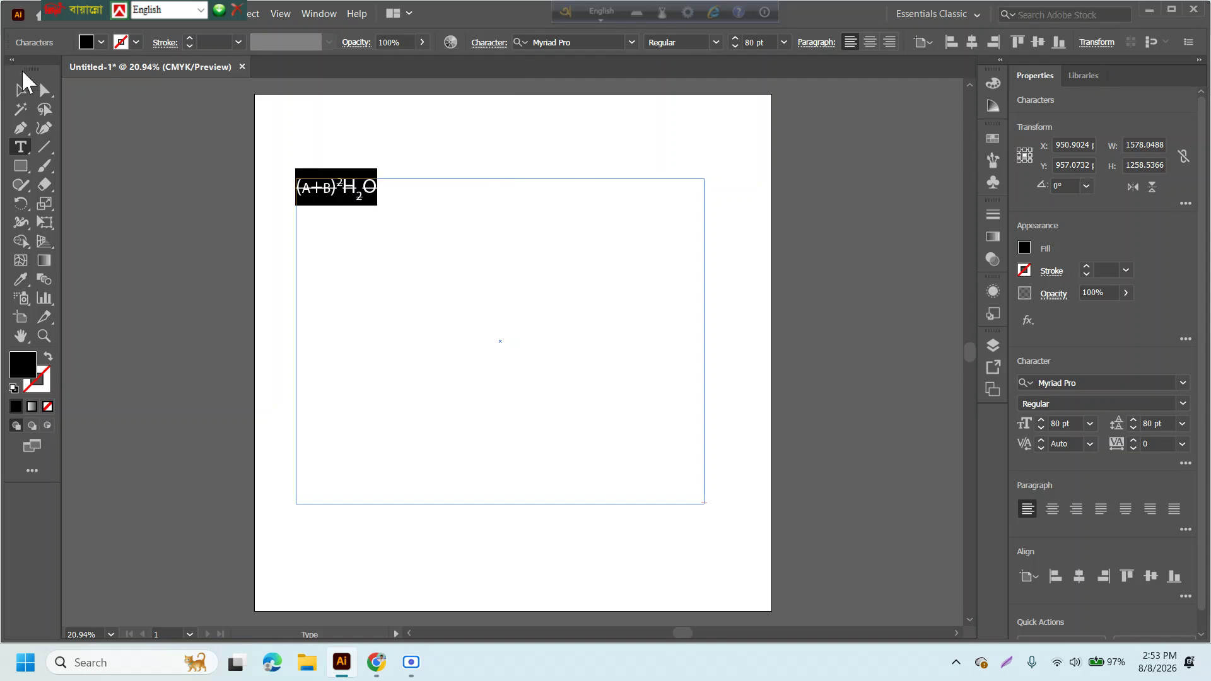
click(20, 90)
click(512, 162)
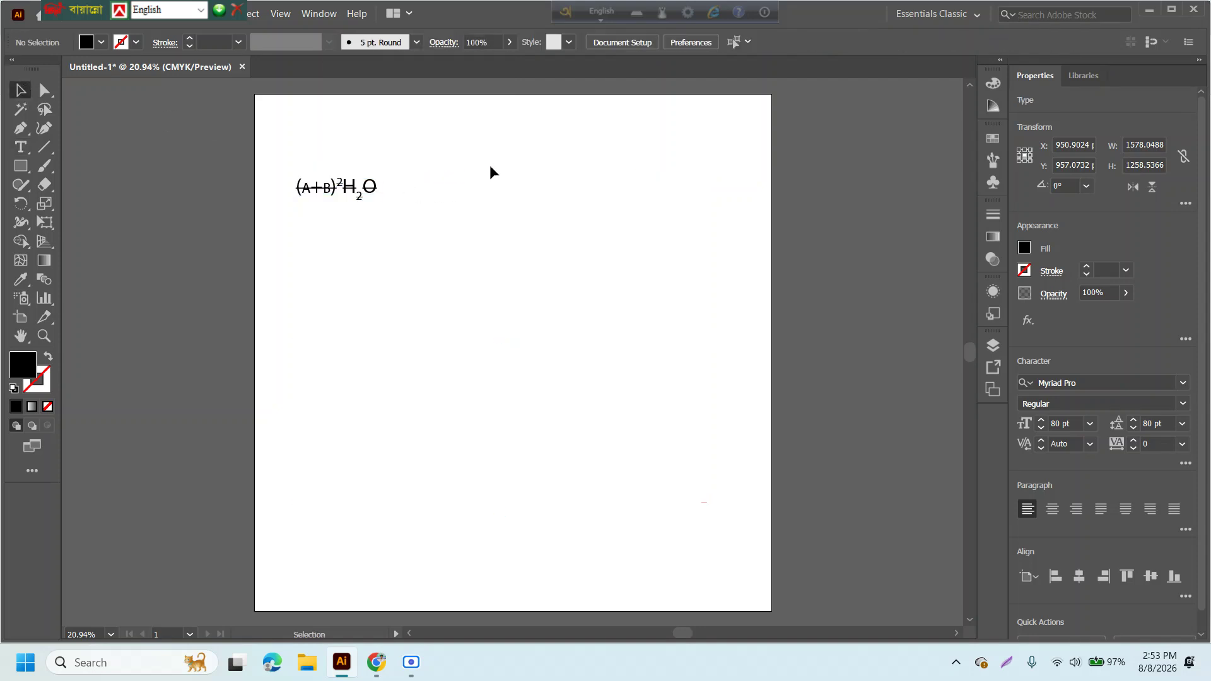
Undo the strikethrough and delete the whole (A+B)2H2O text frame from the artboard.
double_click(394, 189)
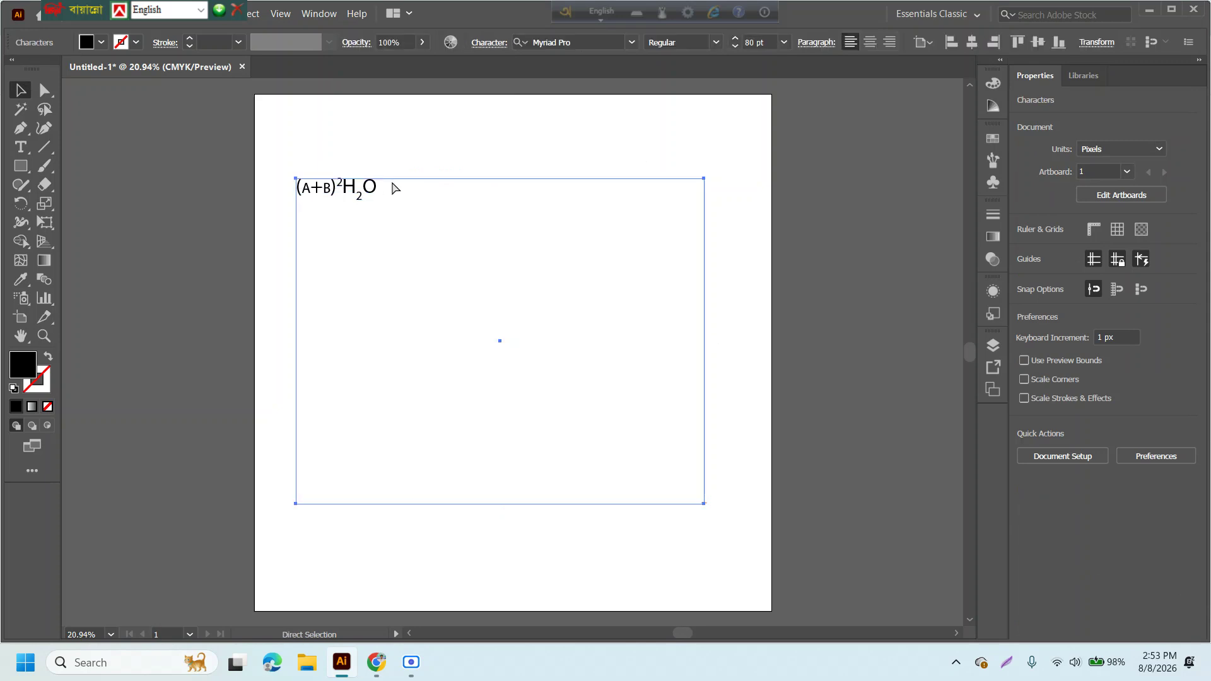
click(19, 95)
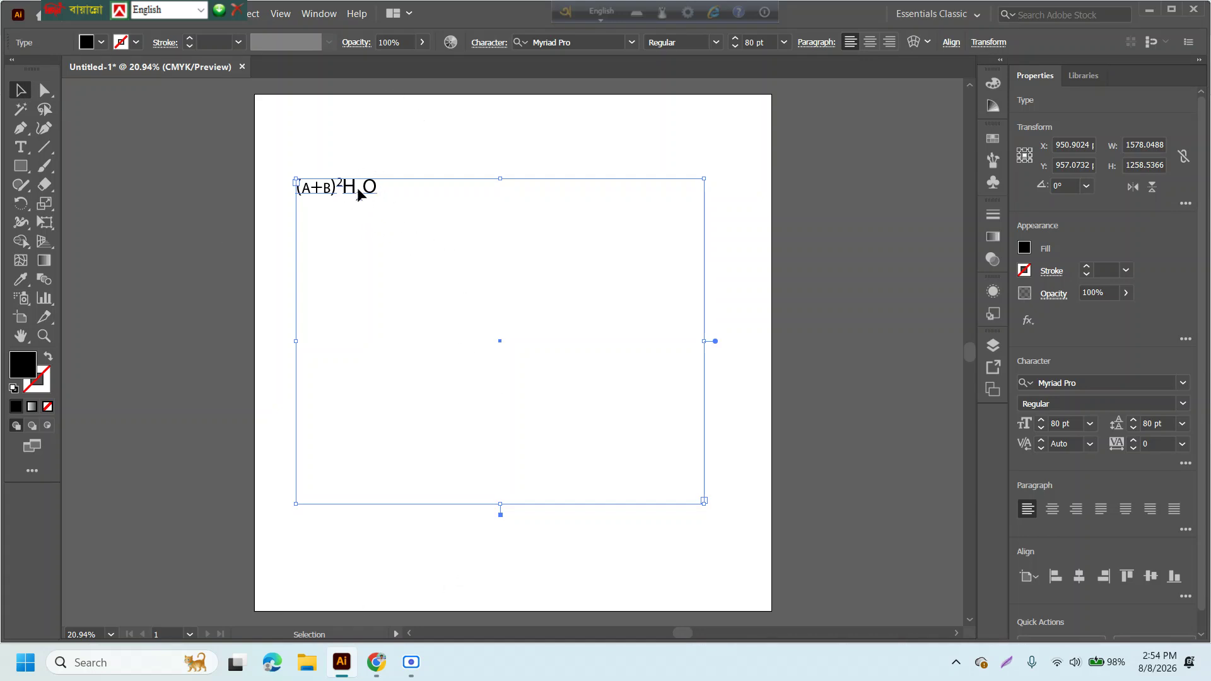
drag(364, 189, 369, 257)
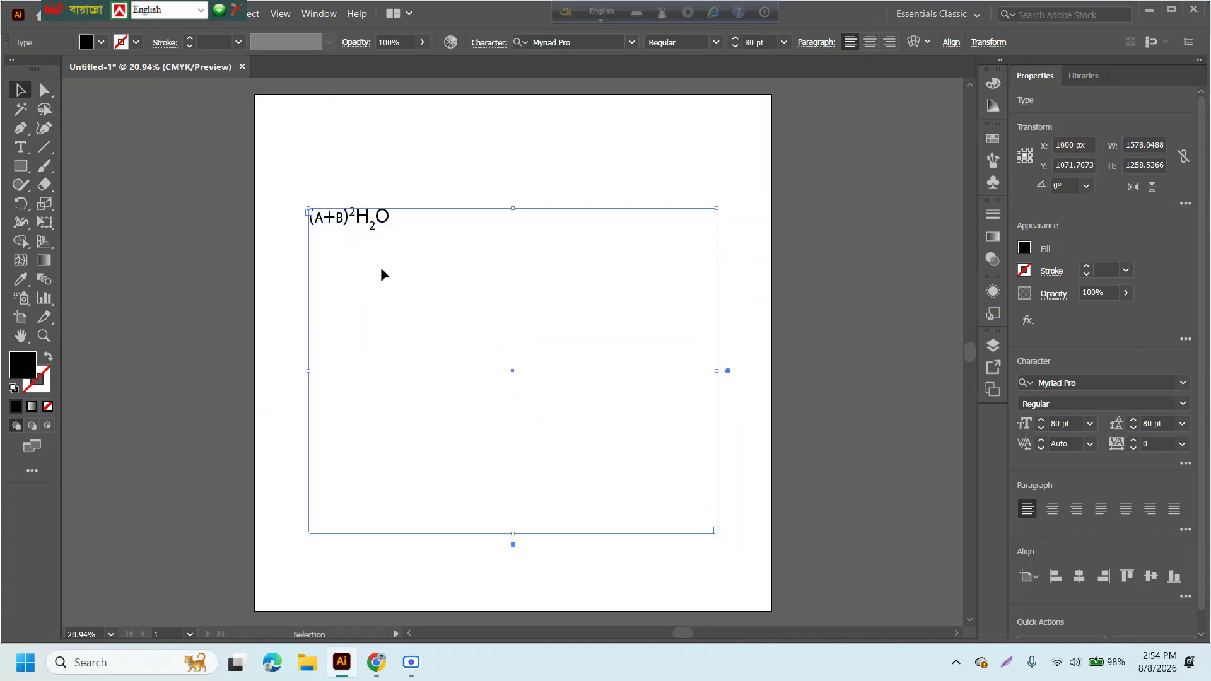
key(Delete)
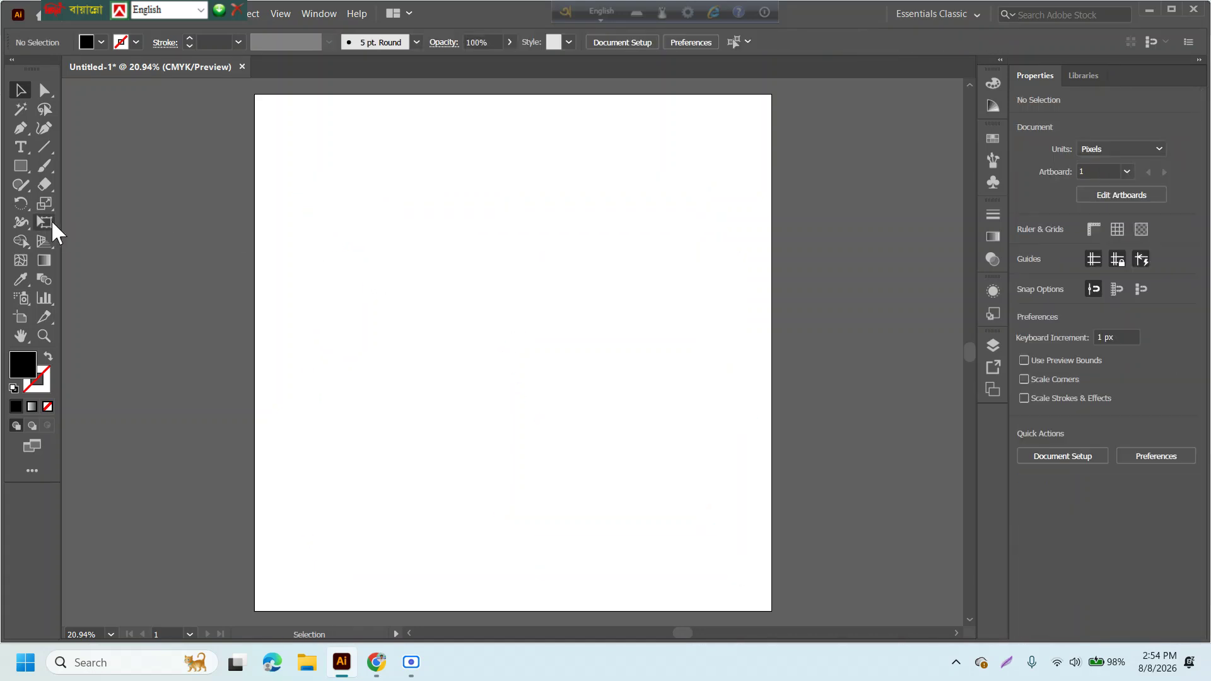
Draw an area text frame of placeholder text about 1722 by 1690 px across the artboard and look at its paragraph options.
click(21, 148)
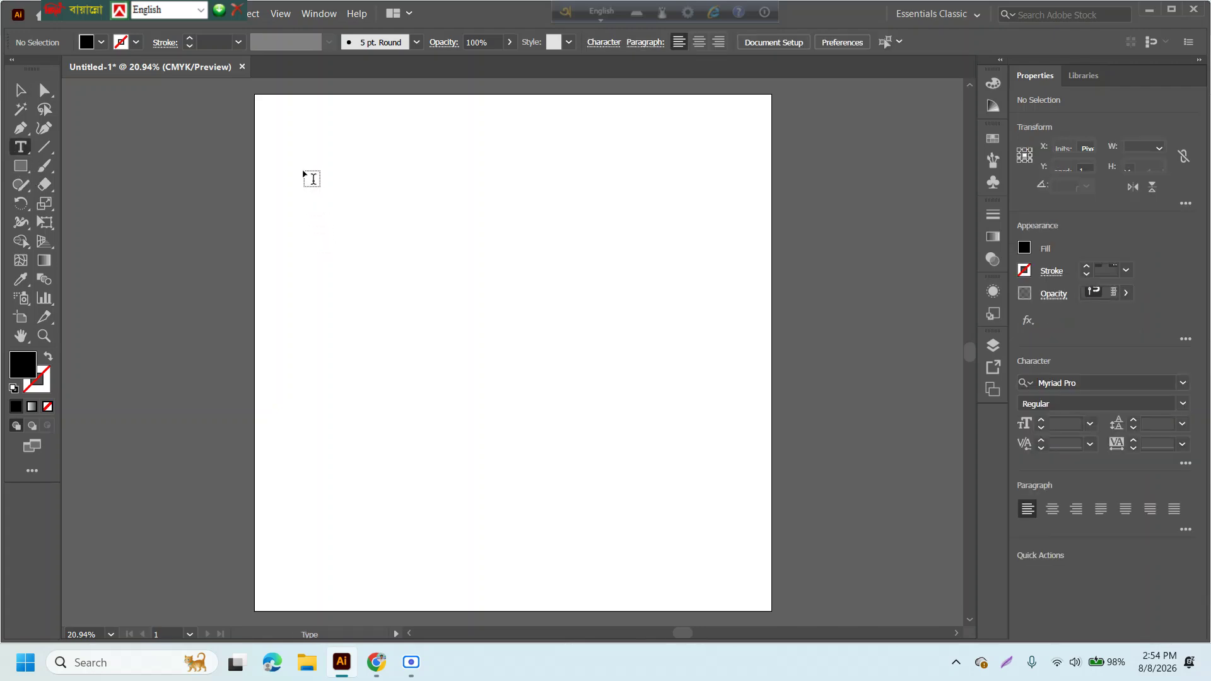
drag(301, 154, 748, 602)
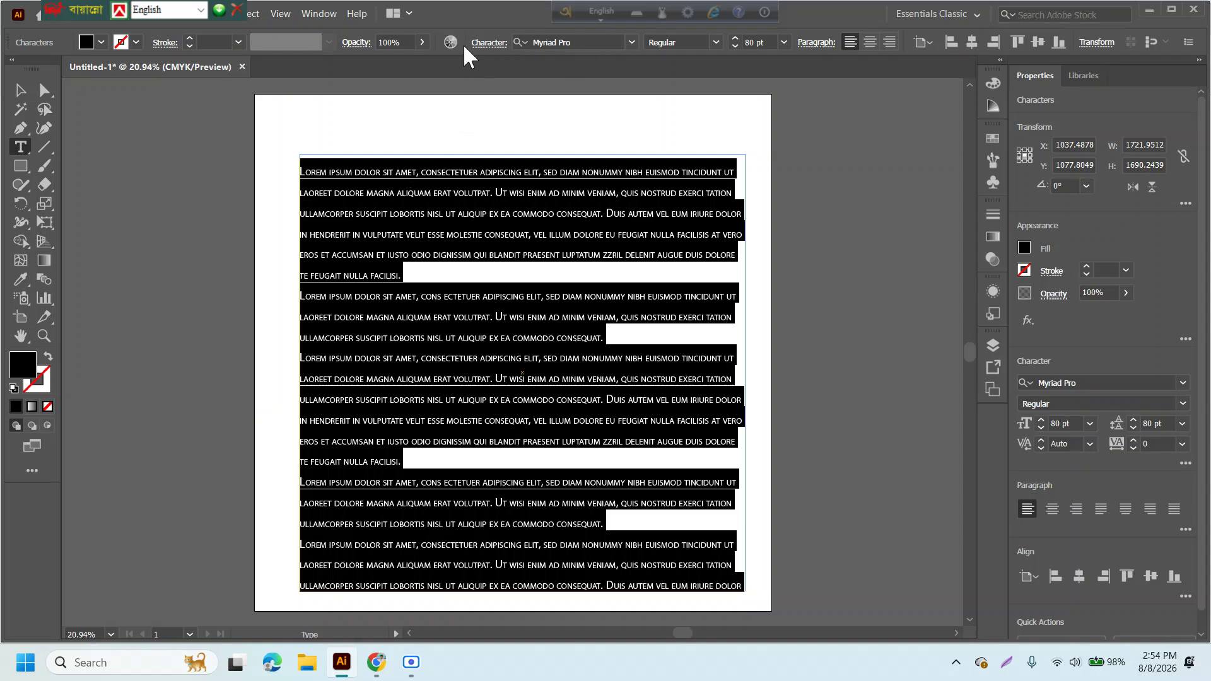
click(821, 44)
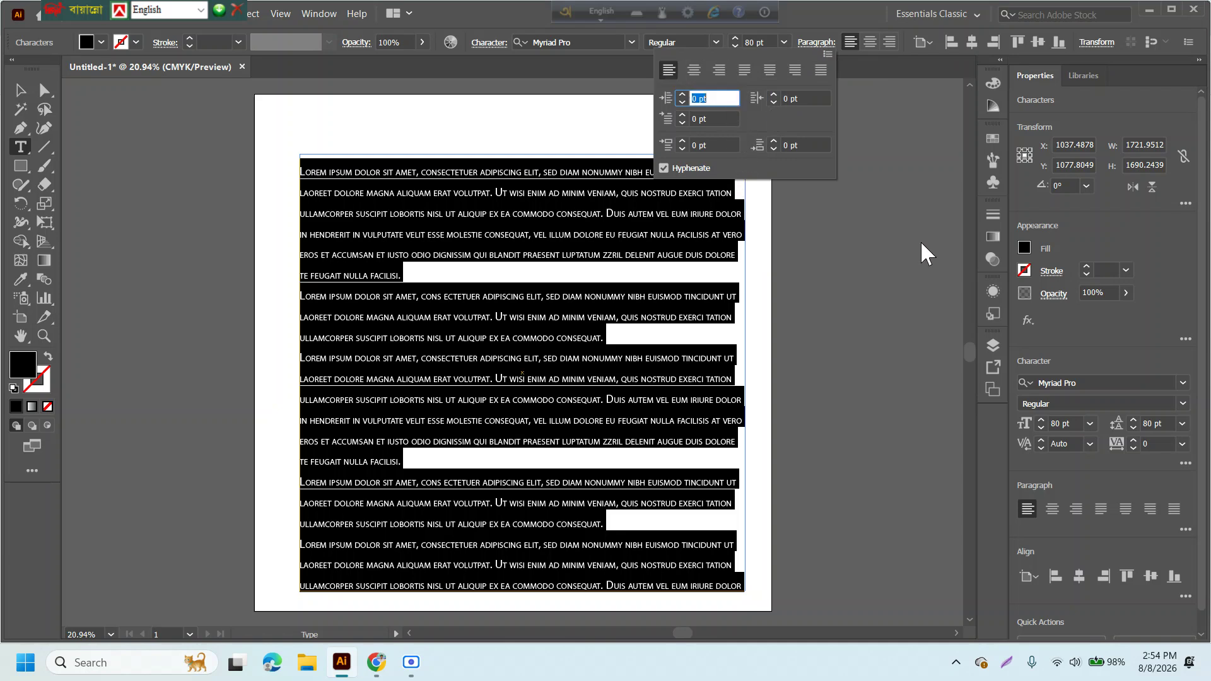
click(1053, 484)
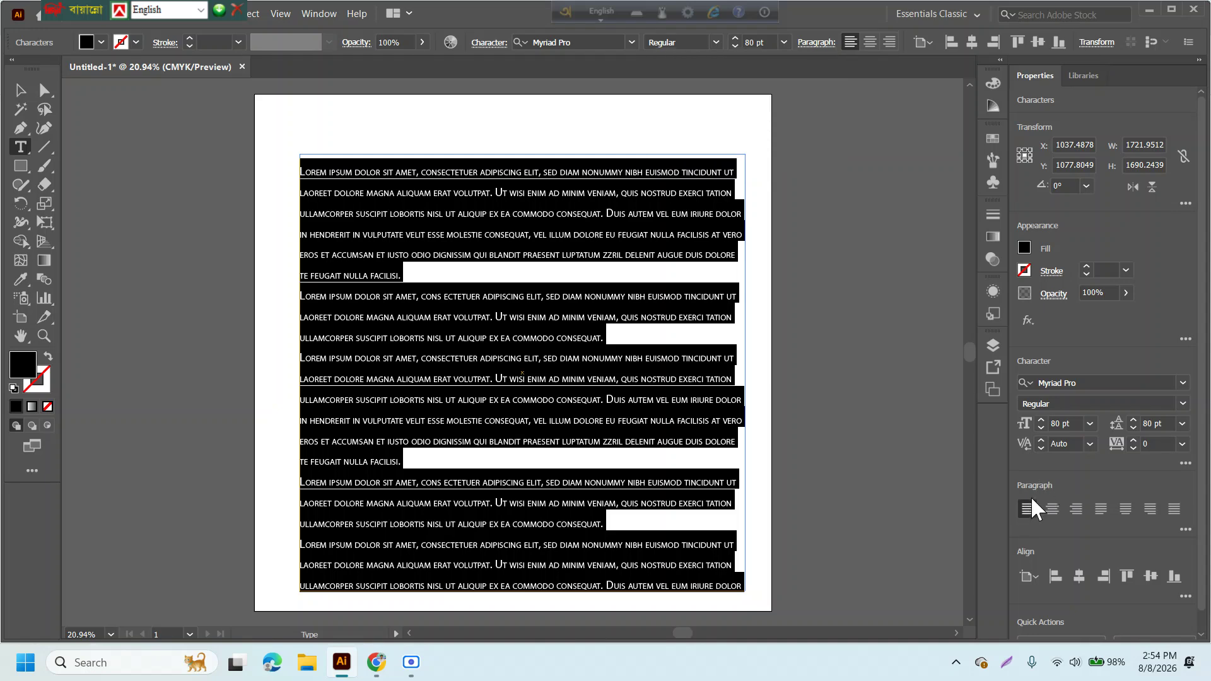
click(1189, 528)
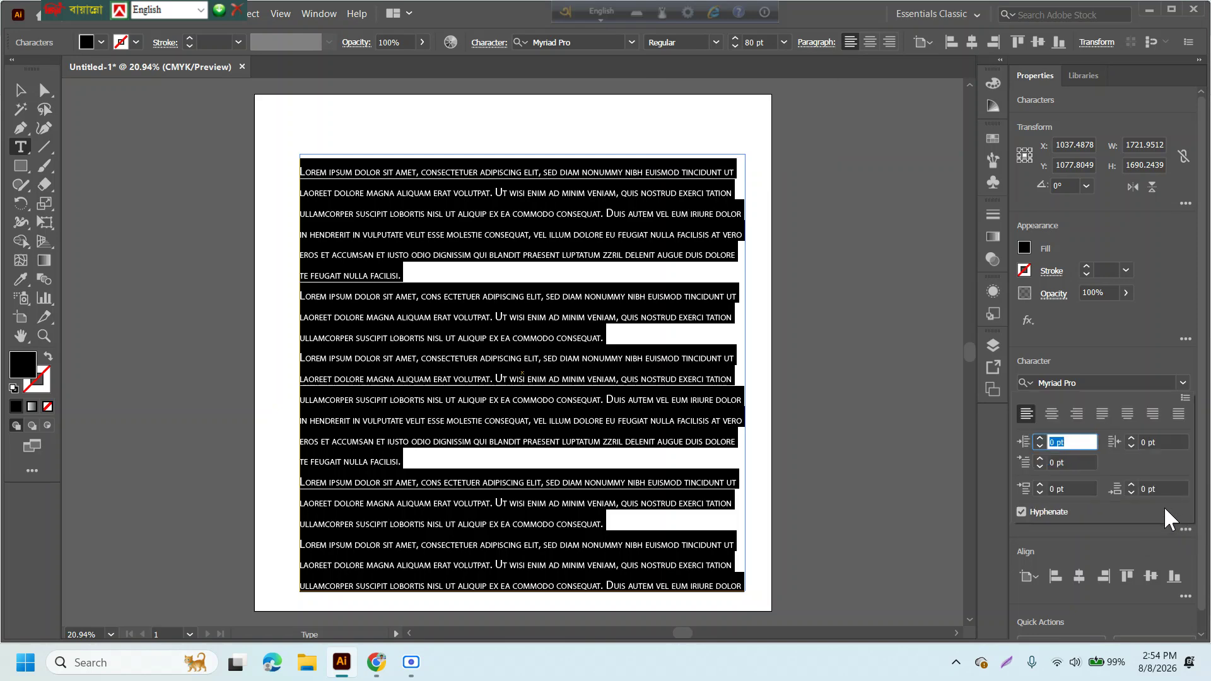
click(1186, 529)
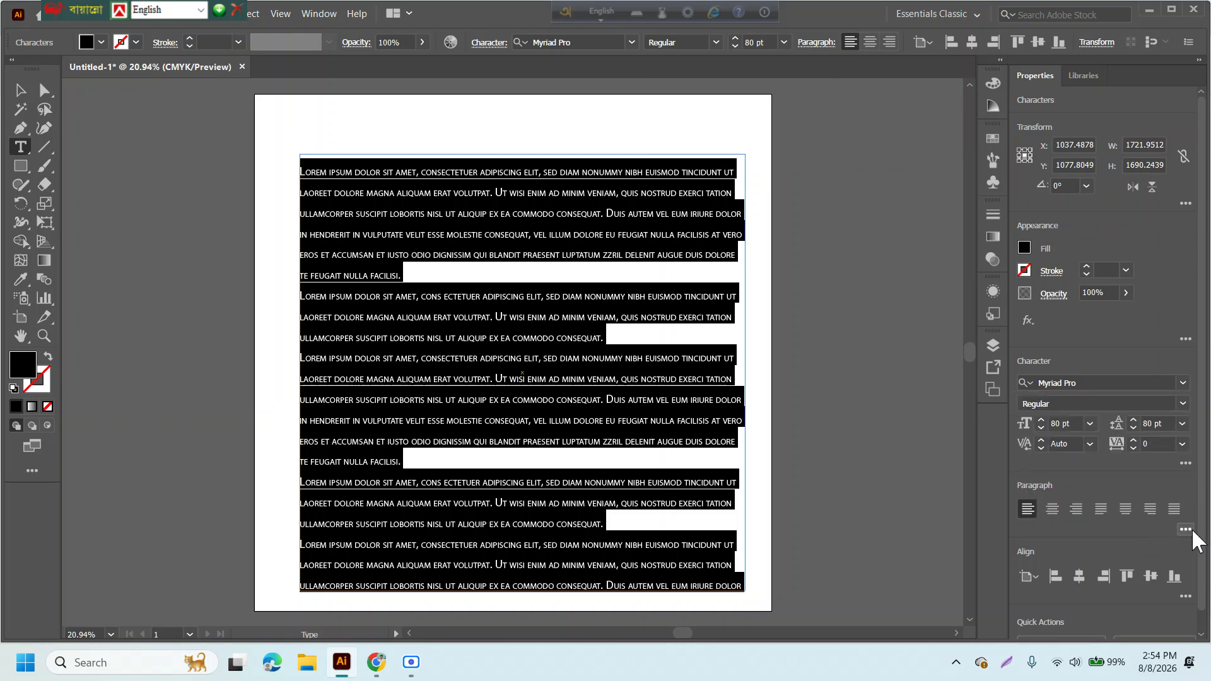
Try center and right alignment on the placeholder text, followed by every justify option in turn, ending with Justify all lines.
click(1050, 509)
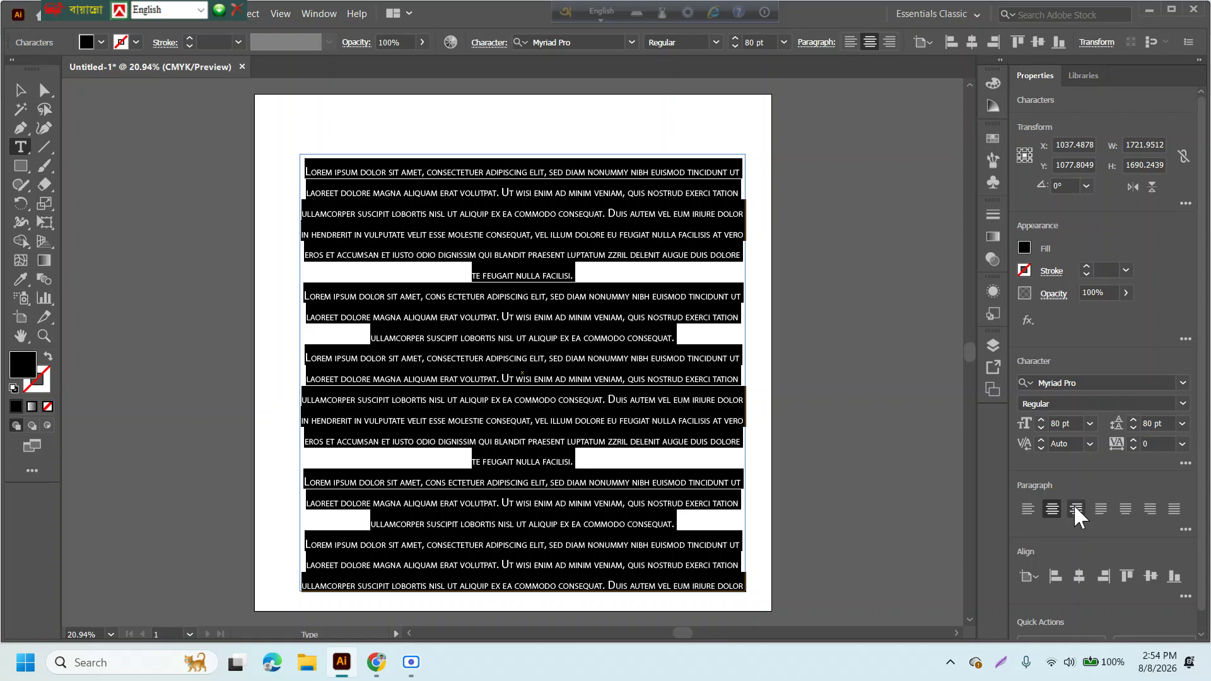
click(1076, 508)
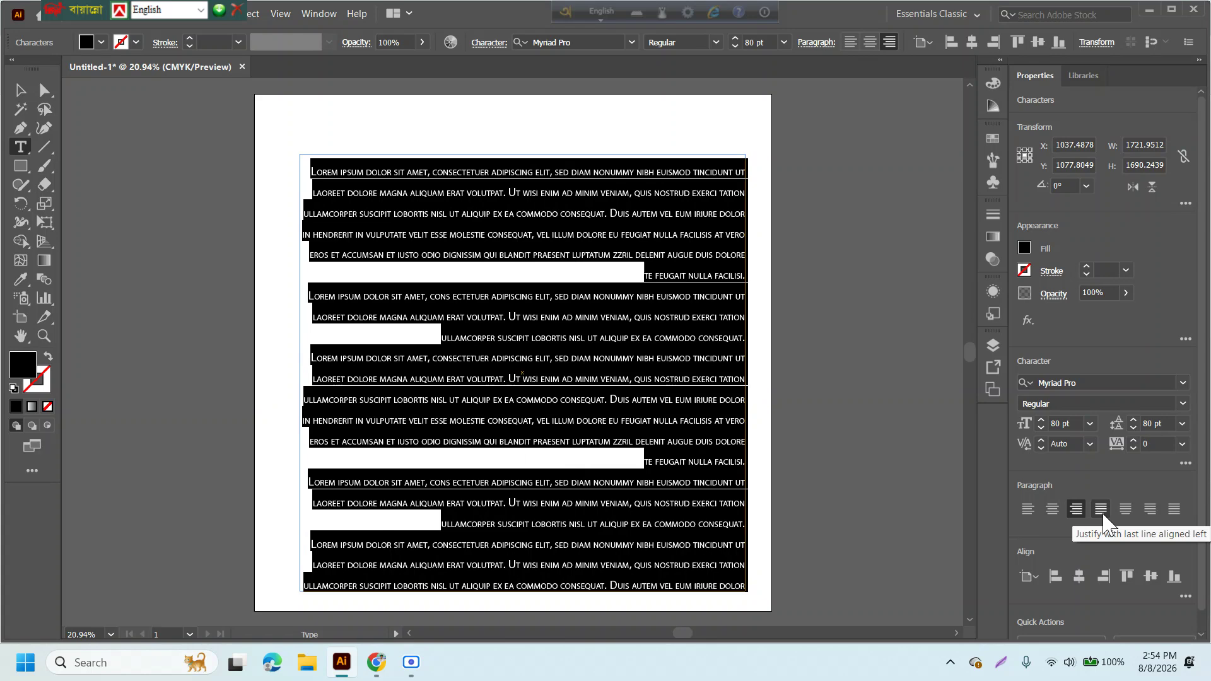
click(1100, 508)
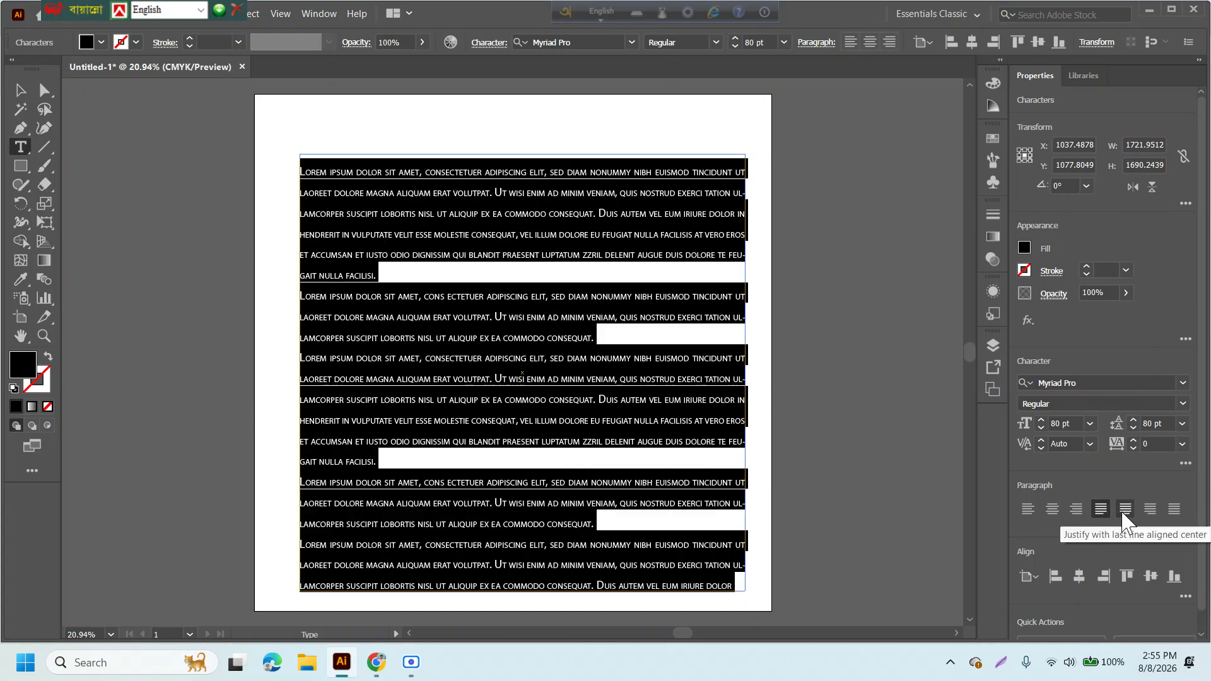
click(1121, 510)
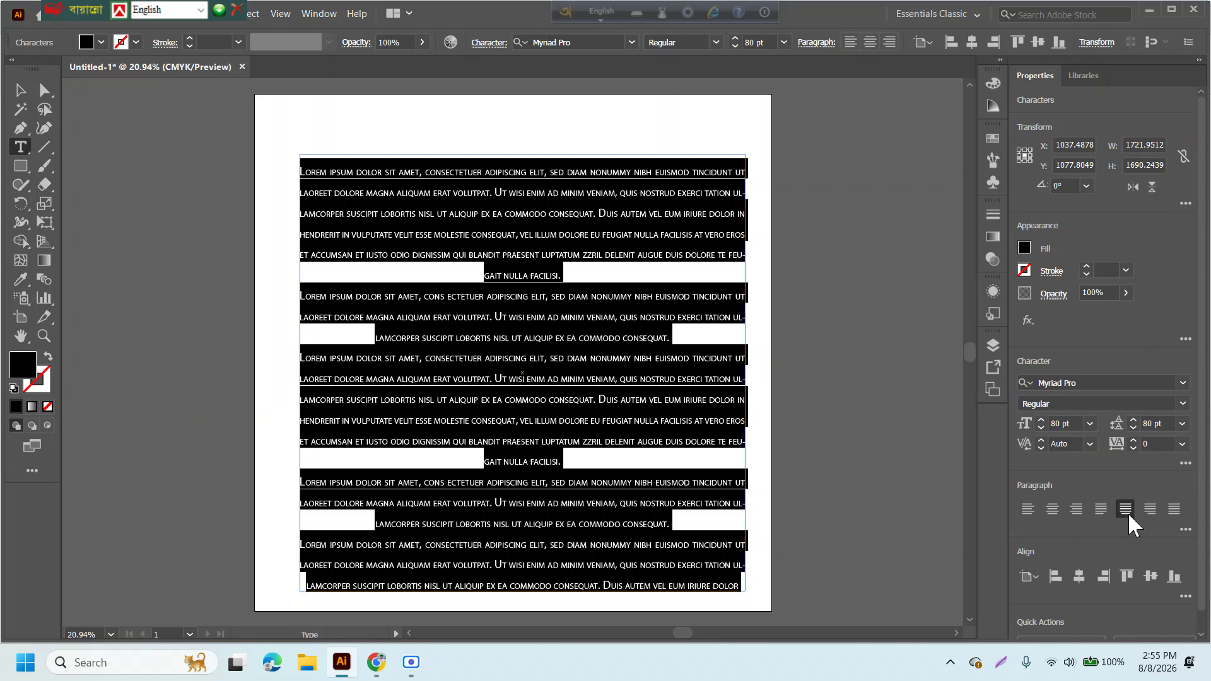
click(1155, 508)
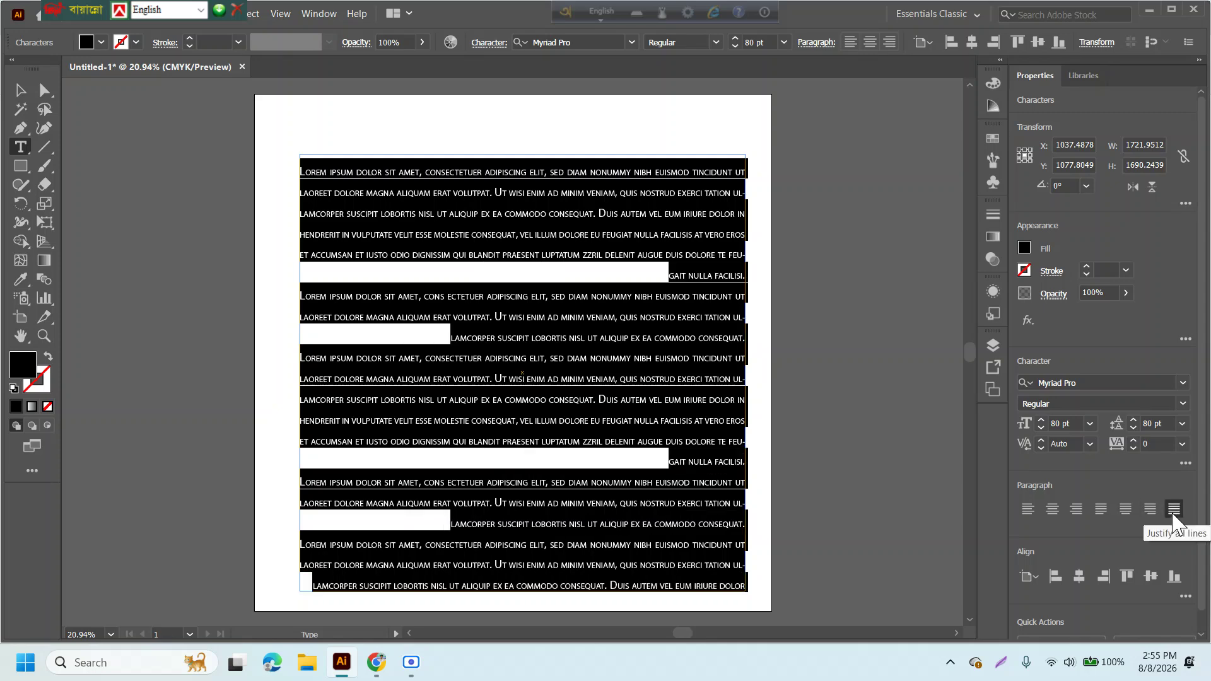
click(1173, 512)
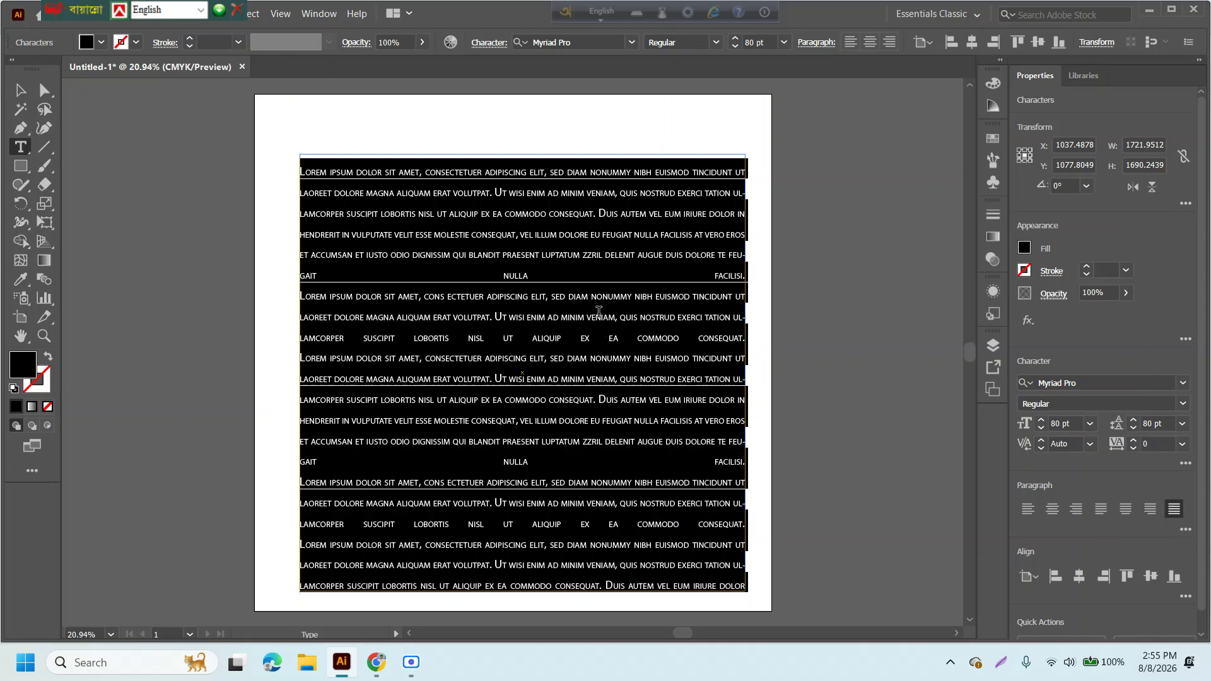
click(599, 312)
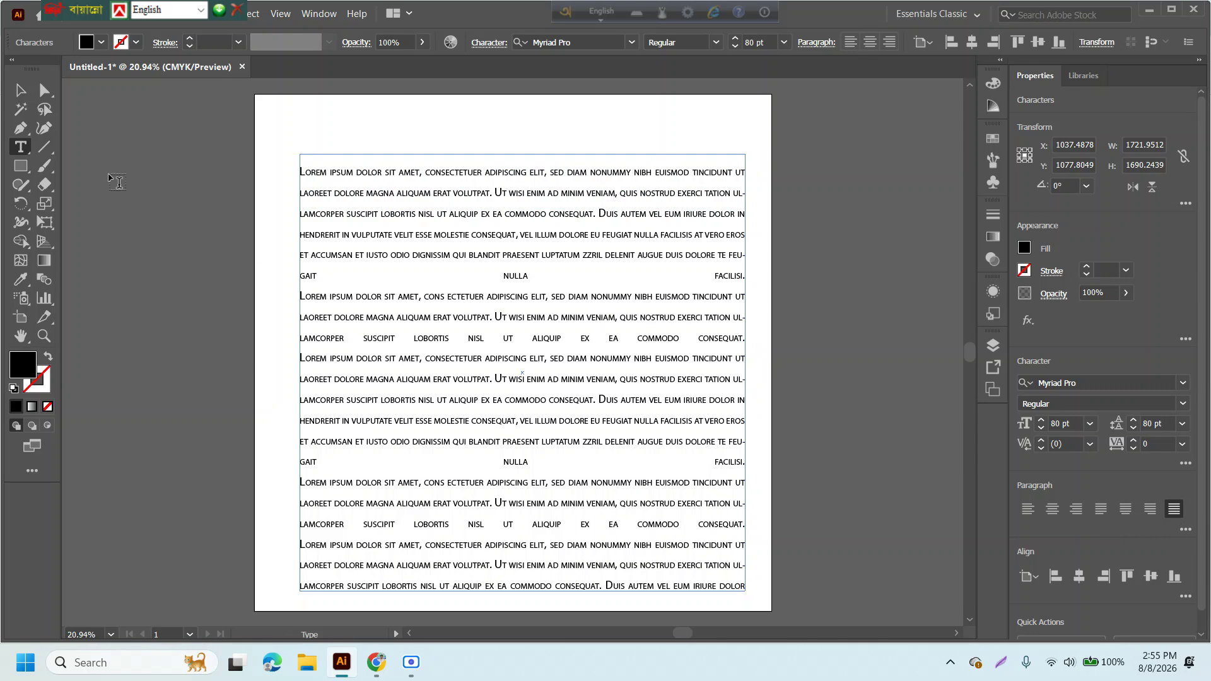
click(20, 92)
click(431, 263)
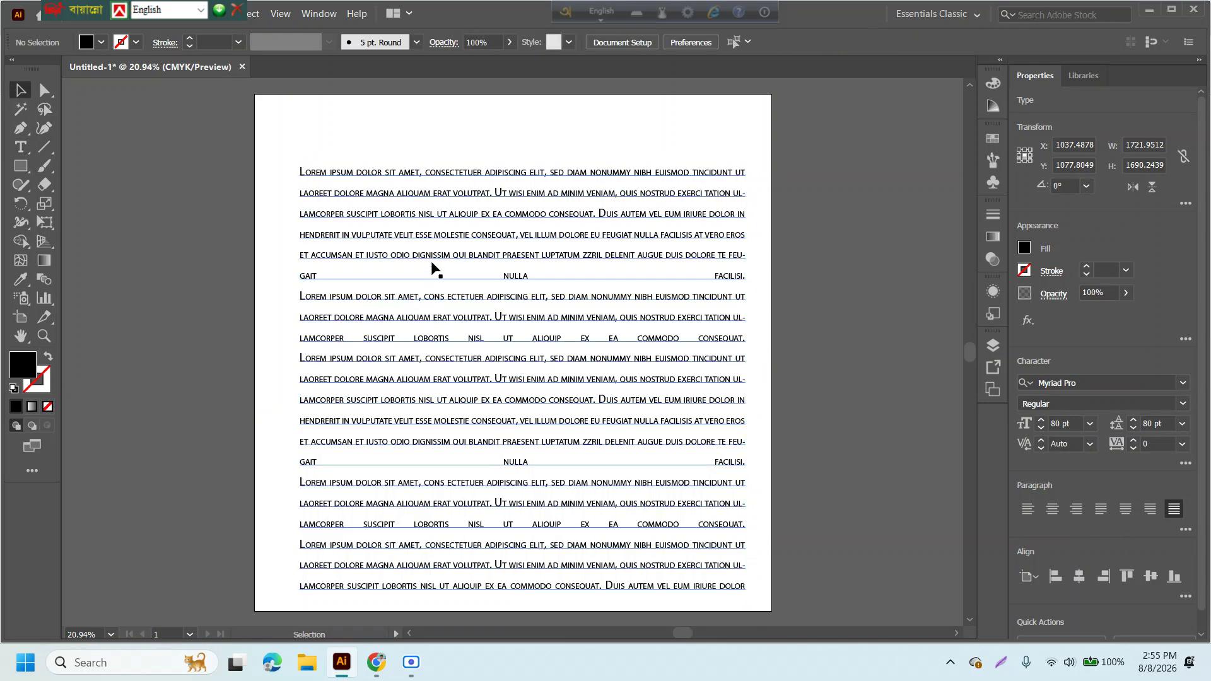
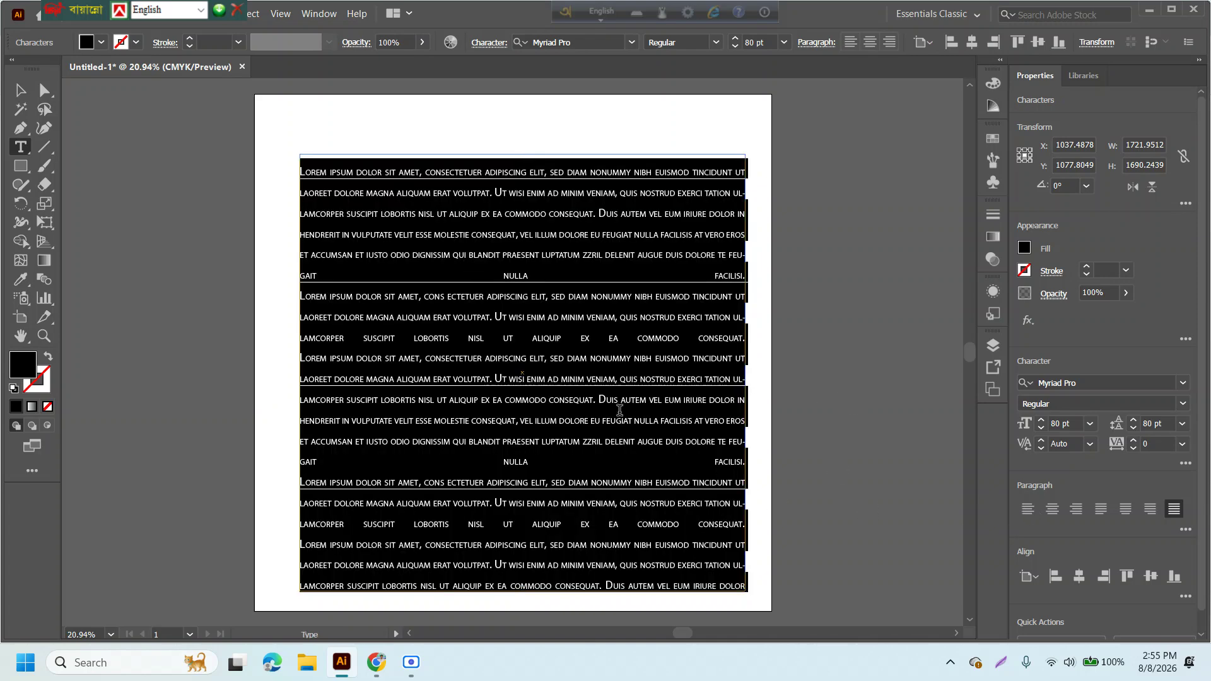
Justify the placeholder text with its last line centered and delete paragraph breaks to merge its five paragraphs into two.
click(1125, 508)
click(630, 277)
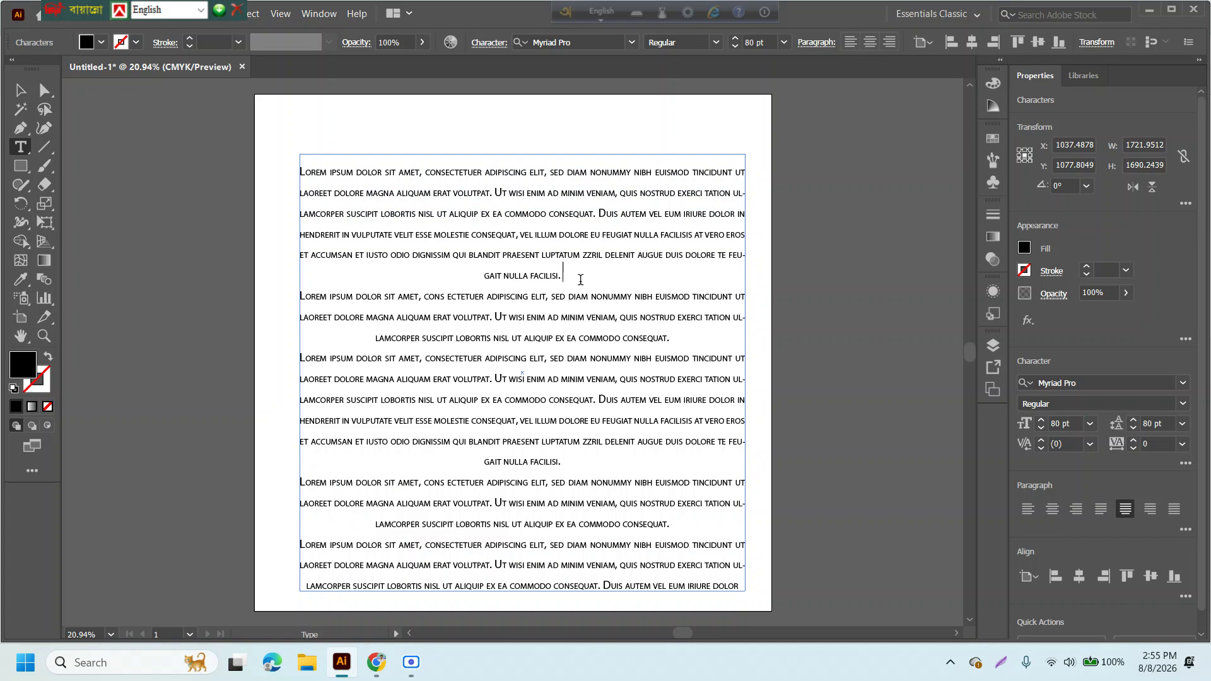
key(Delete)
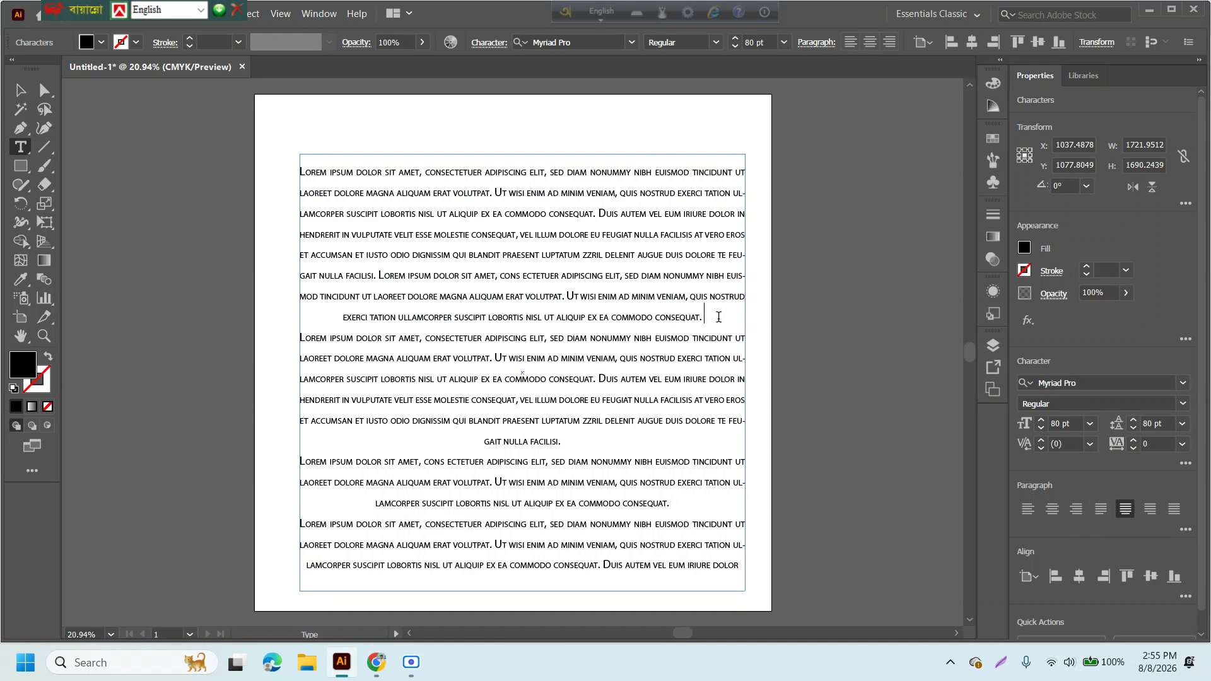
key(Delete)
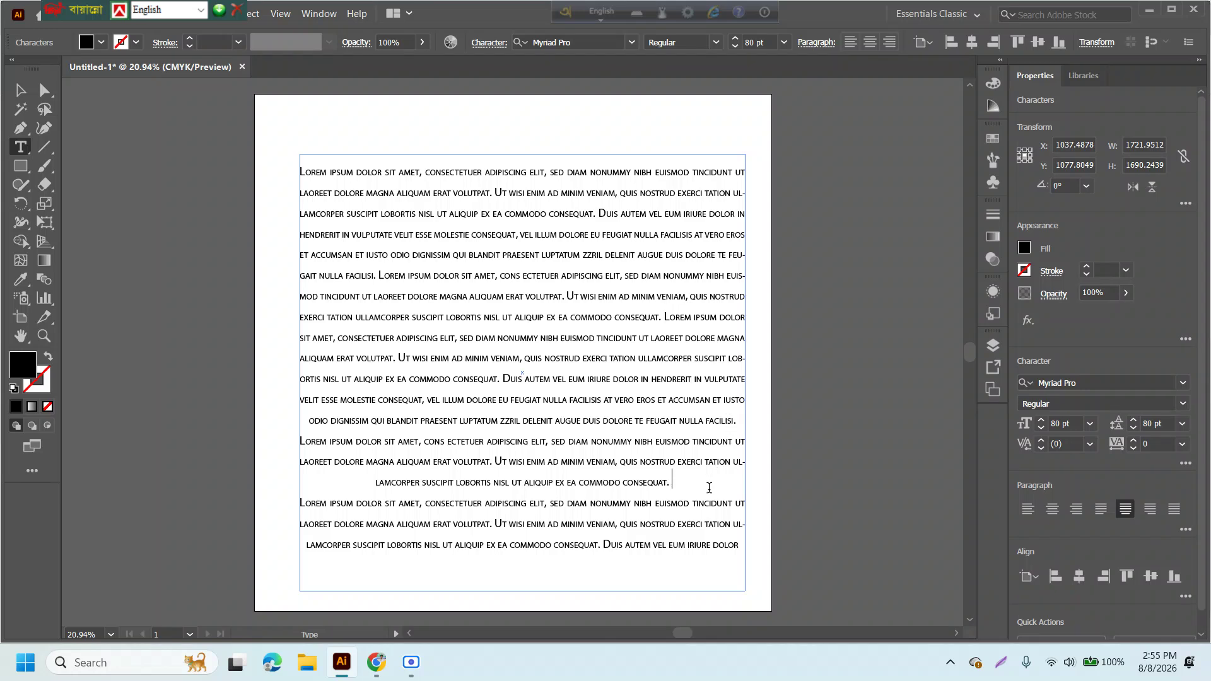
key(Delete)
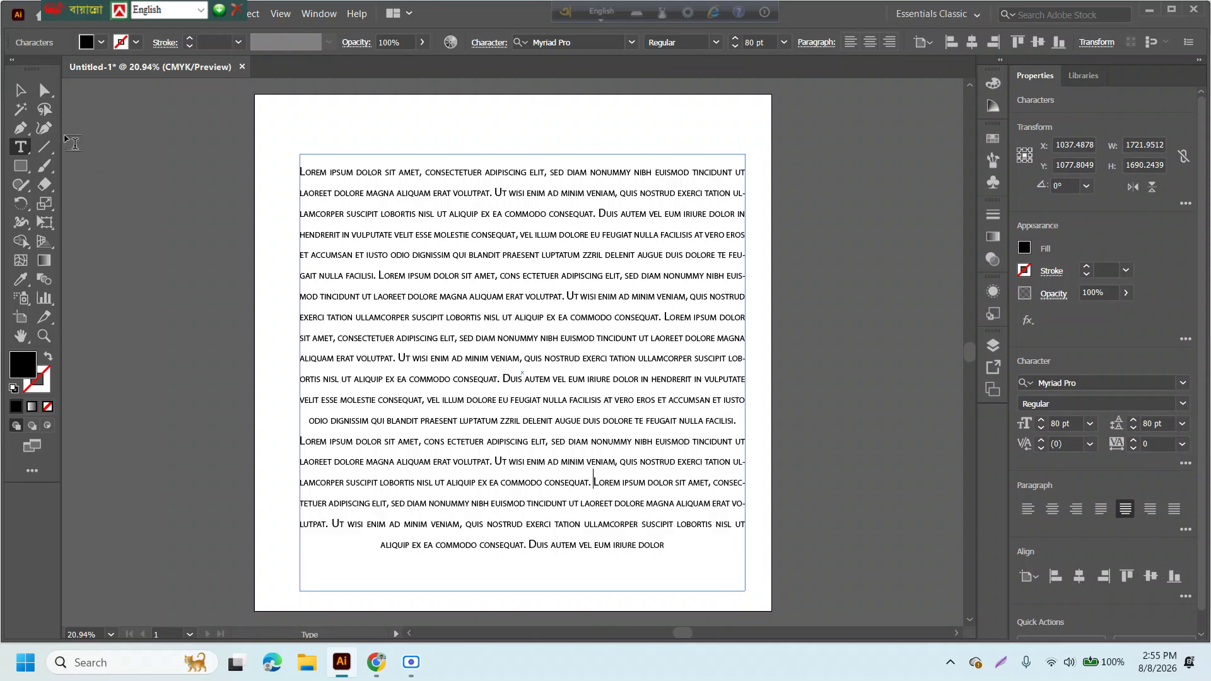
click(17, 94)
click(424, 351)
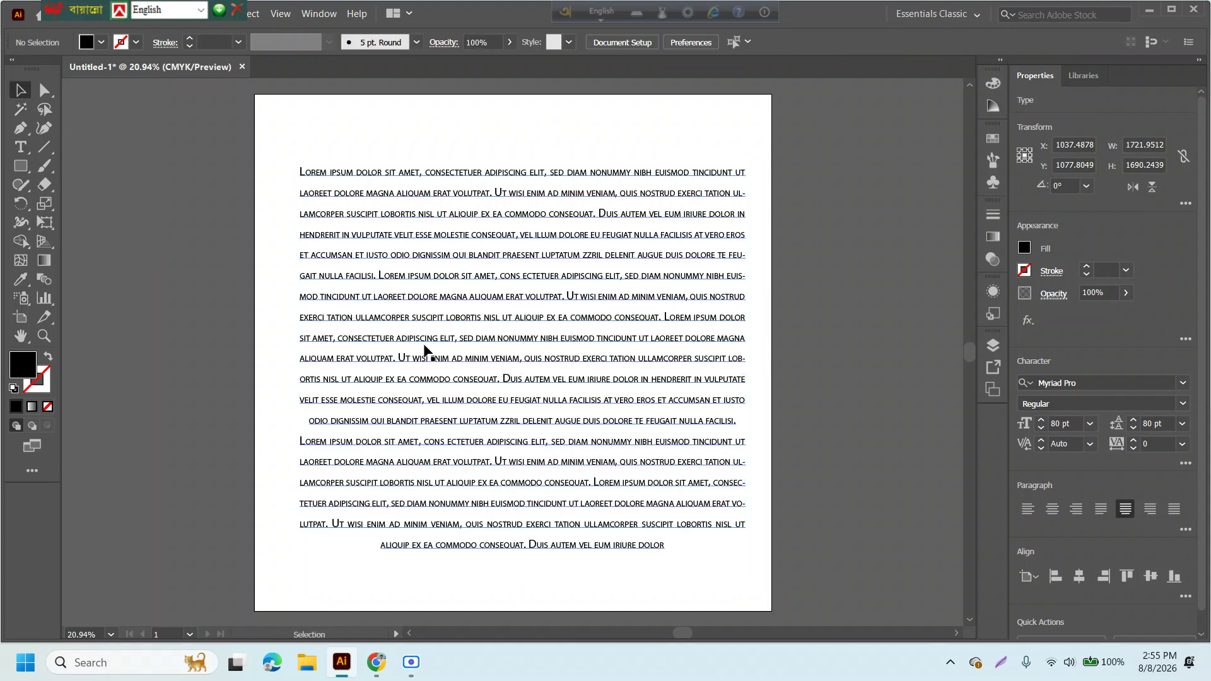
Select the placeholder text frame and examine its indent, paragraph spacing and hyphenation options.
click(435, 325)
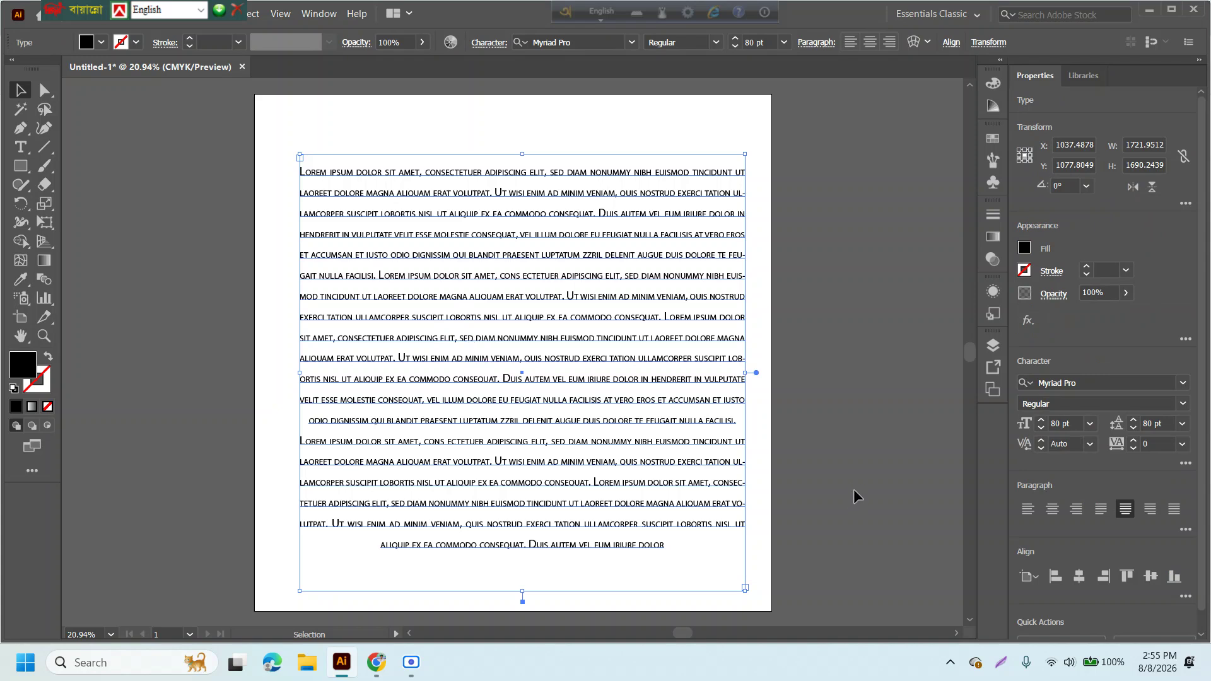
click(1184, 530)
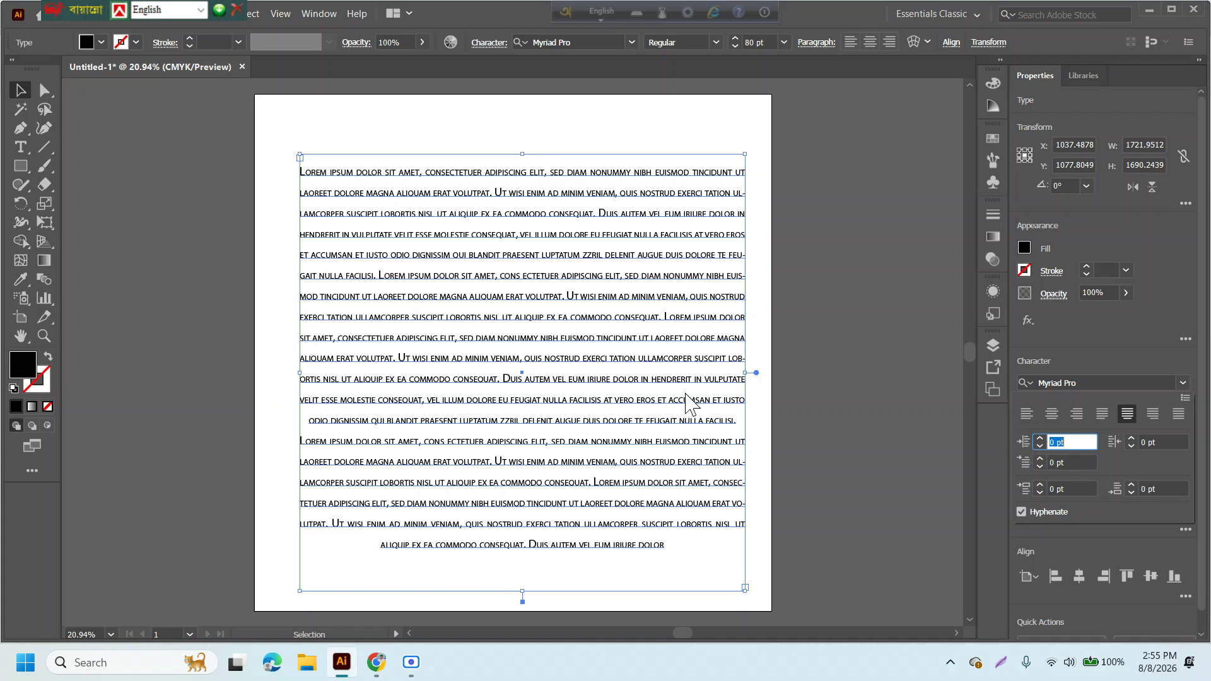
click(697, 406)
Delete the paragraph break after the first paragraph to merge the placeholder text into a single paragraph.
double_click(698, 391)
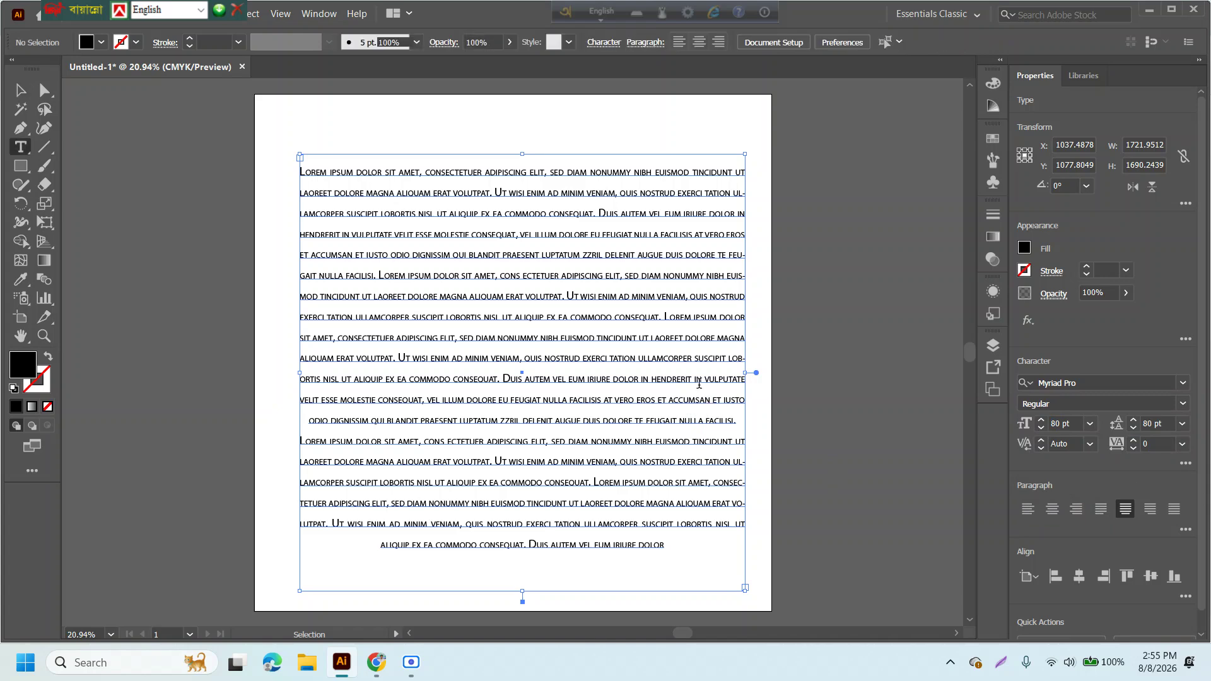
triple_click(698, 379)
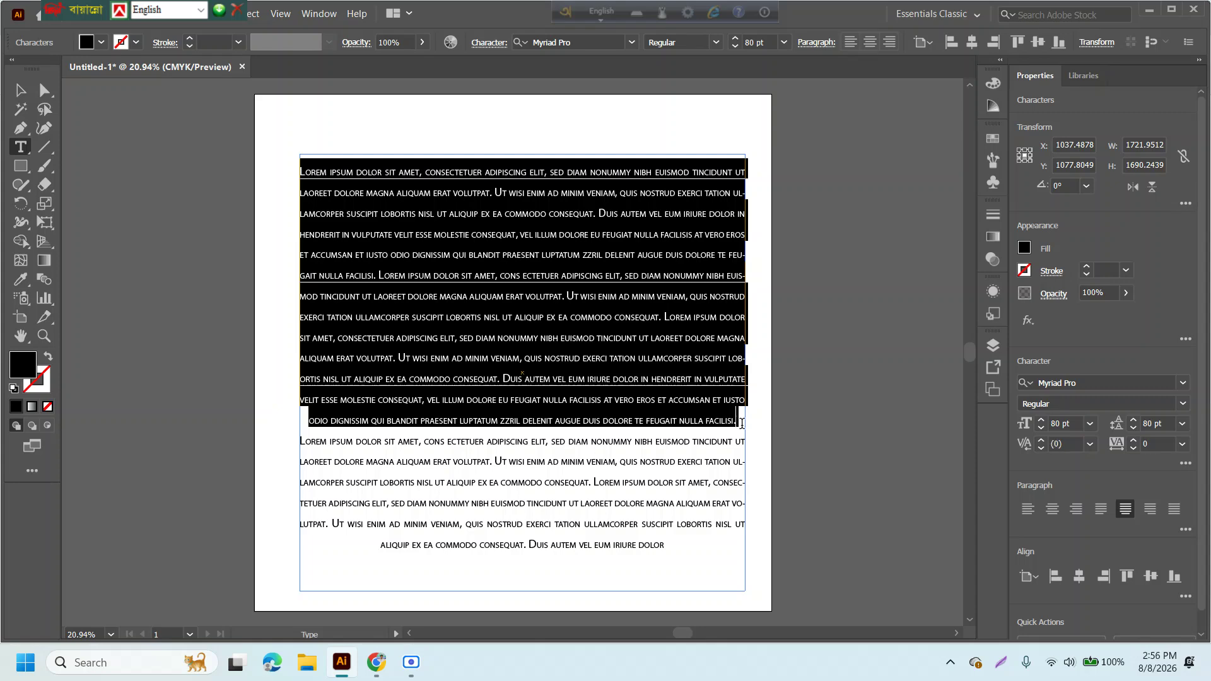
click(739, 424)
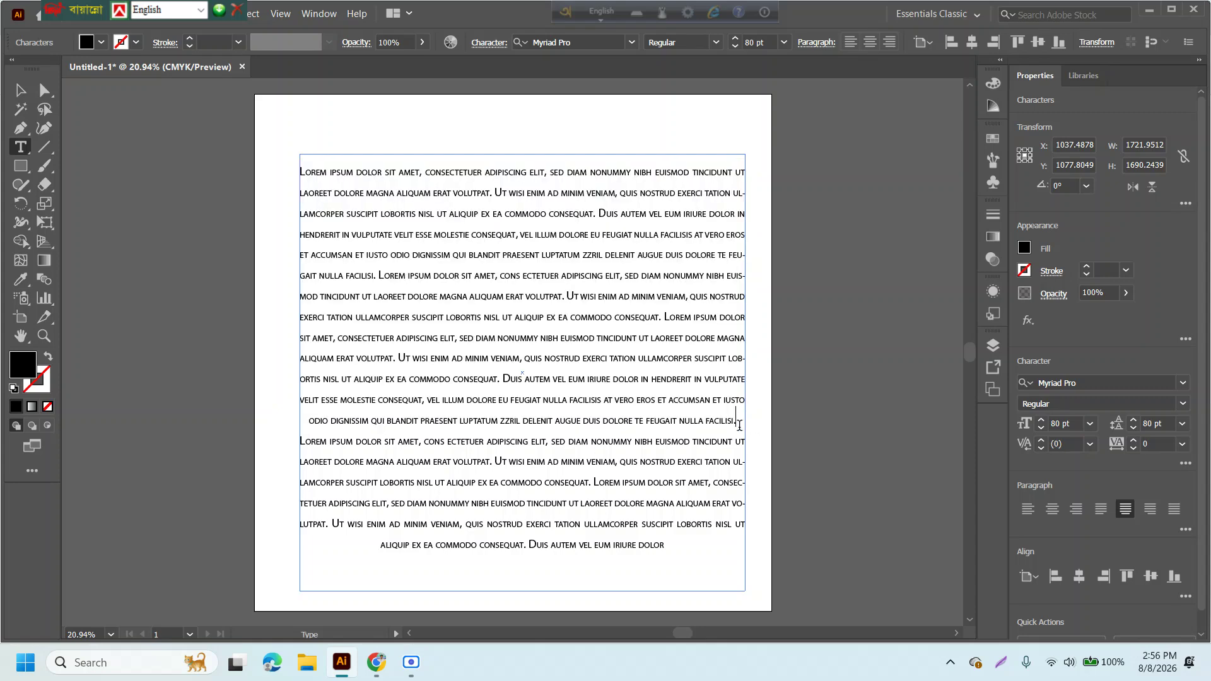
key(ctrl+shift+f)
key(Escape)
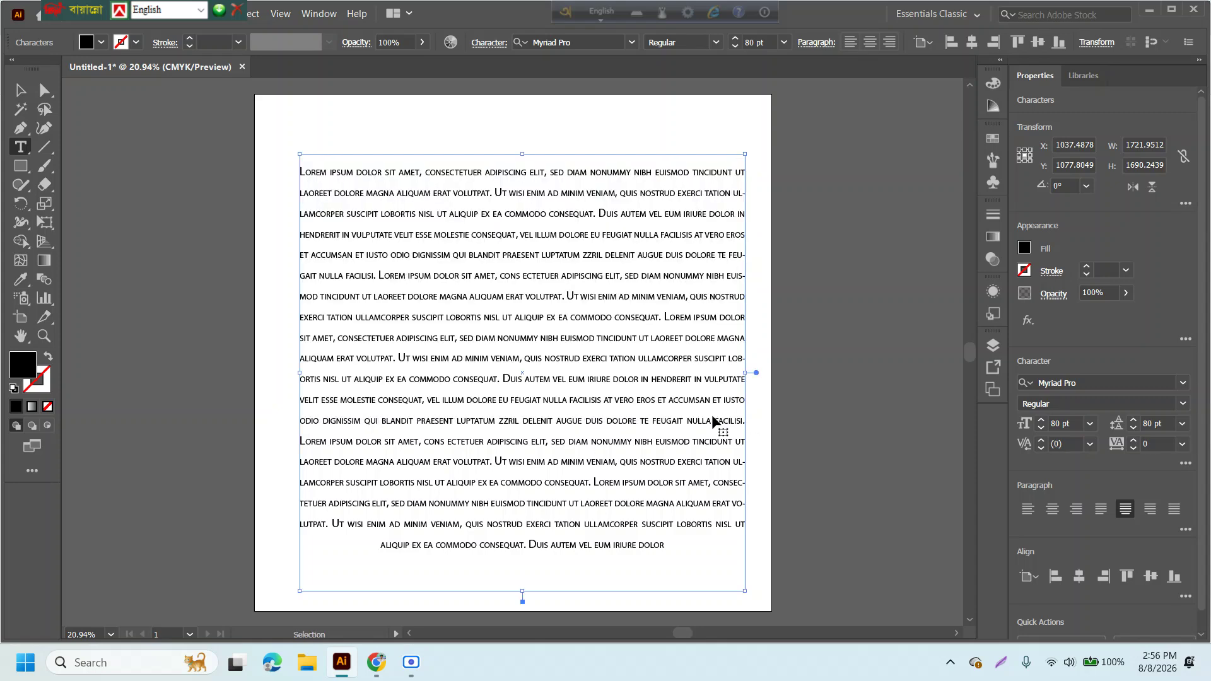
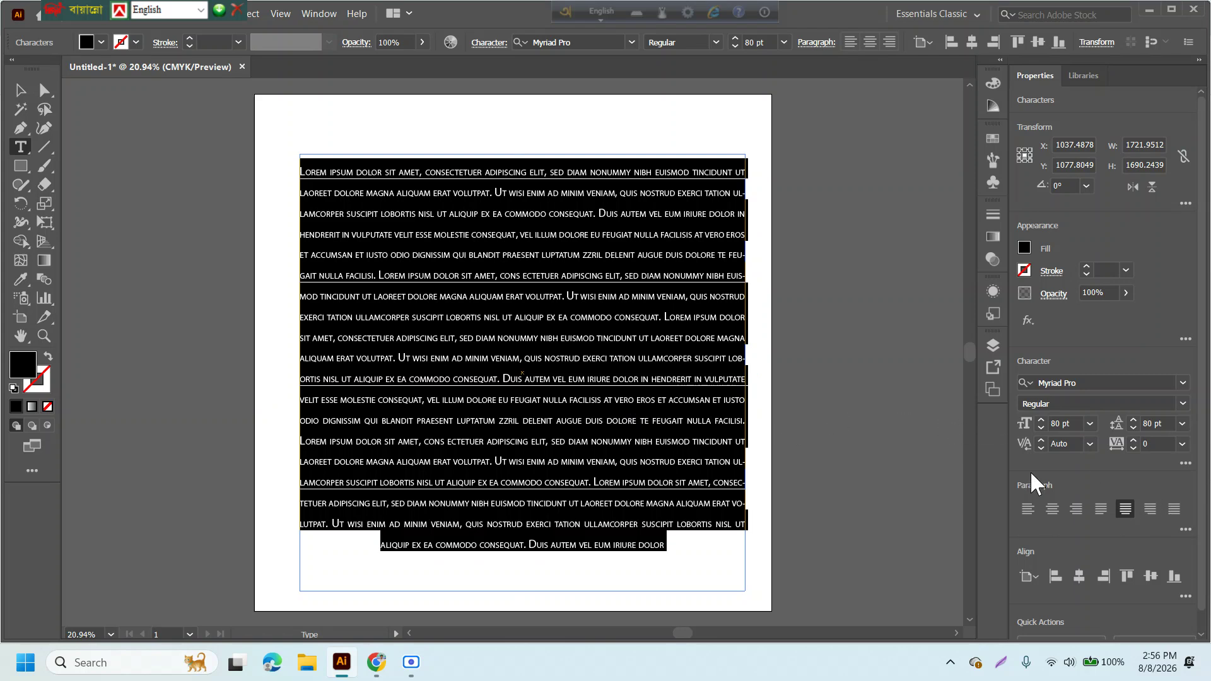
Set the left indent of all the placeholder text to 7 pt and look at the right indent option.
click(1184, 531)
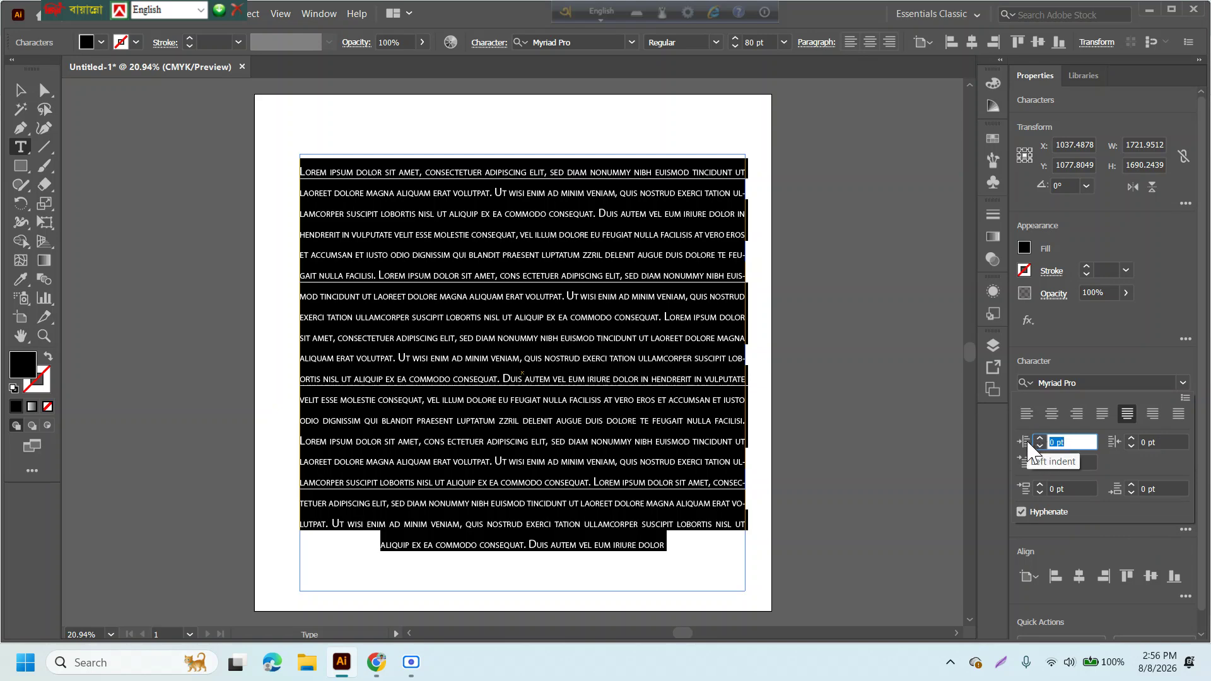
click(1037, 438)
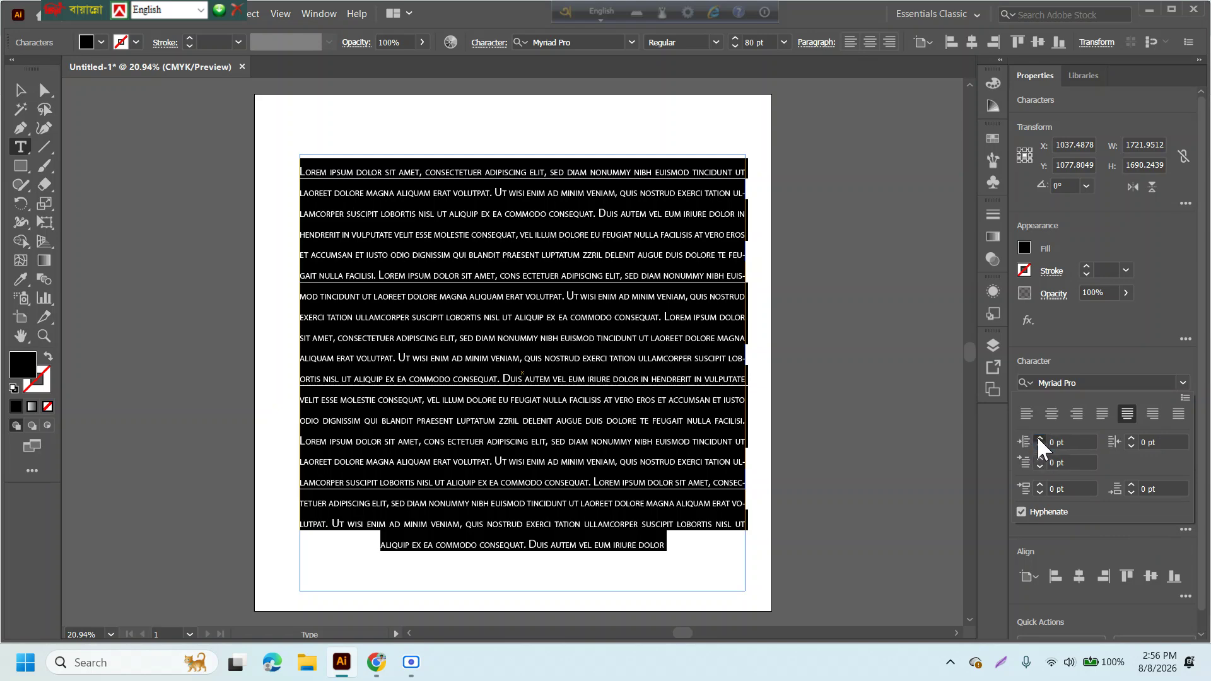
click(1038, 438)
click(1038, 437)
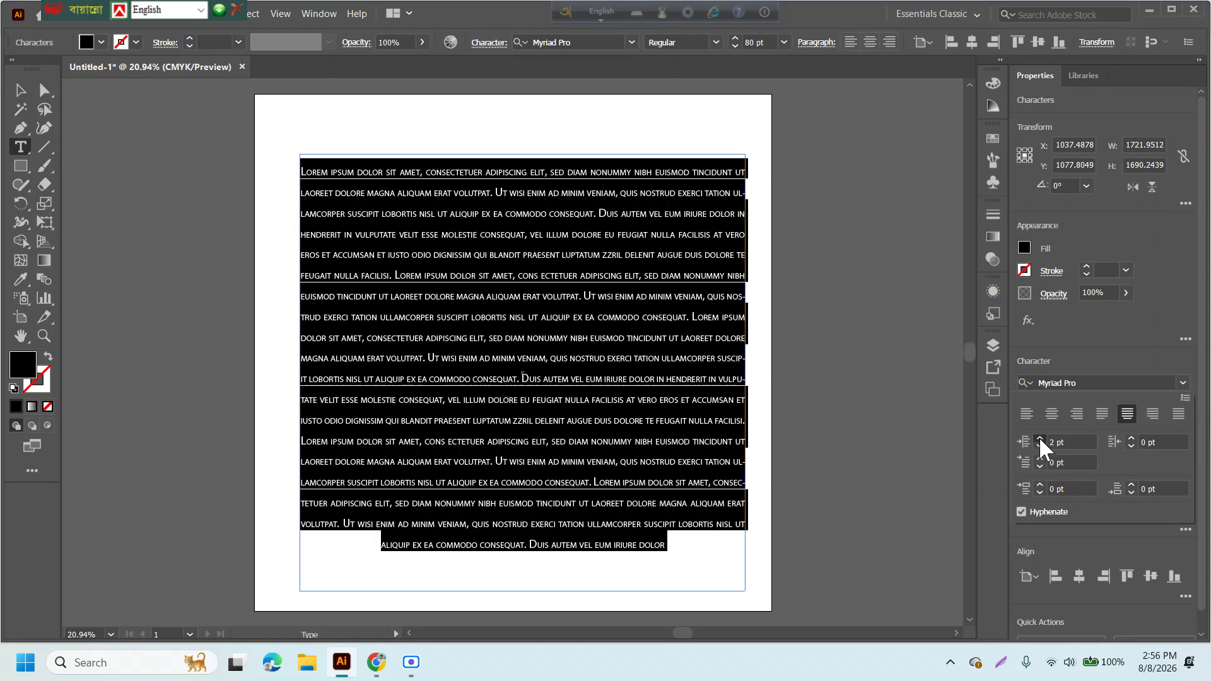
click(1039, 437)
click(1039, 437)
click(1038, 437)
click(1039, 437)
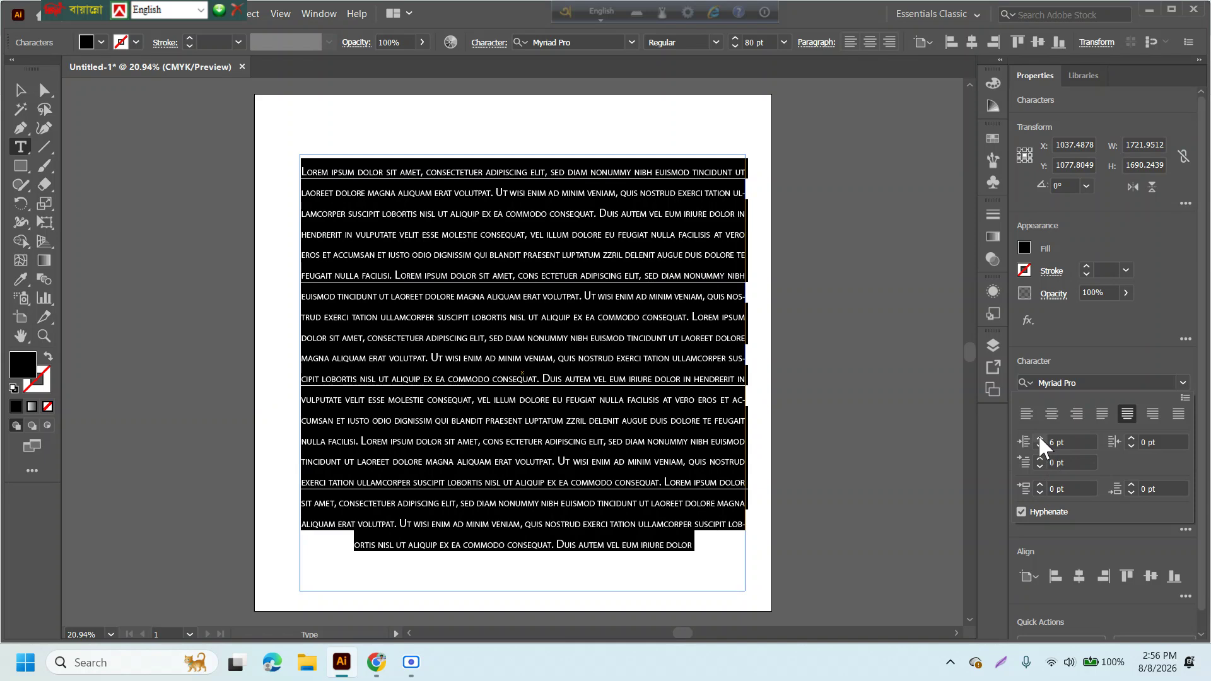
click(1039, 437)
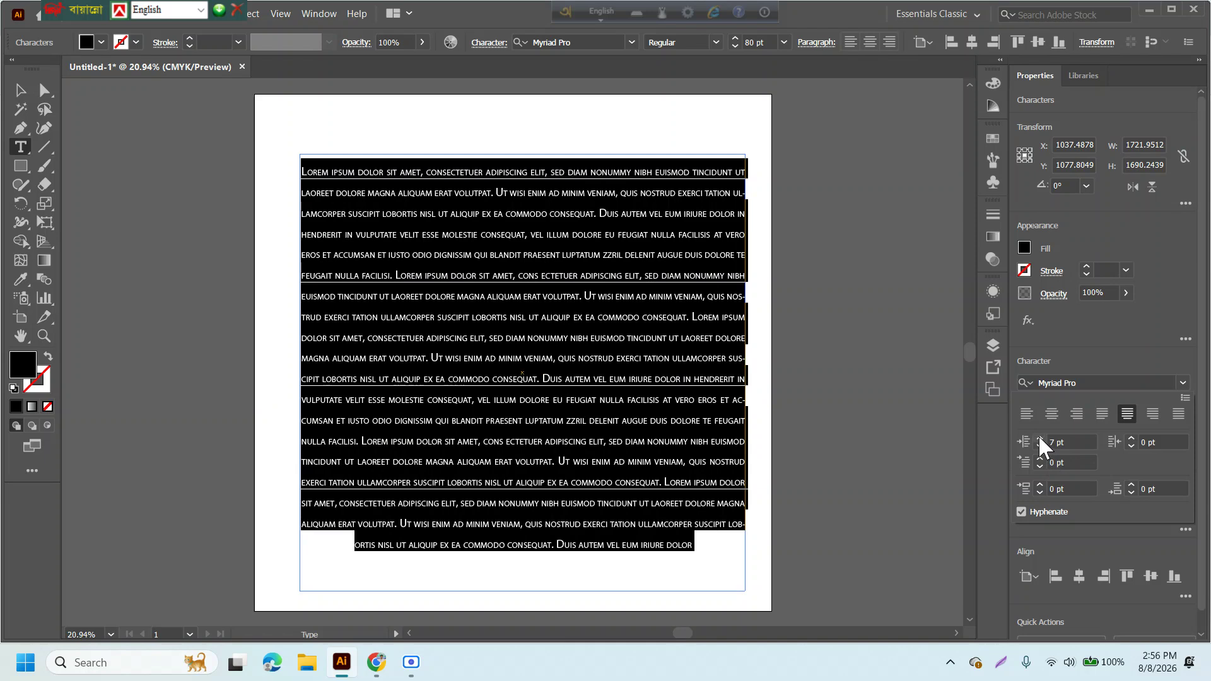
click(1114, 440)
click(1131, 445)
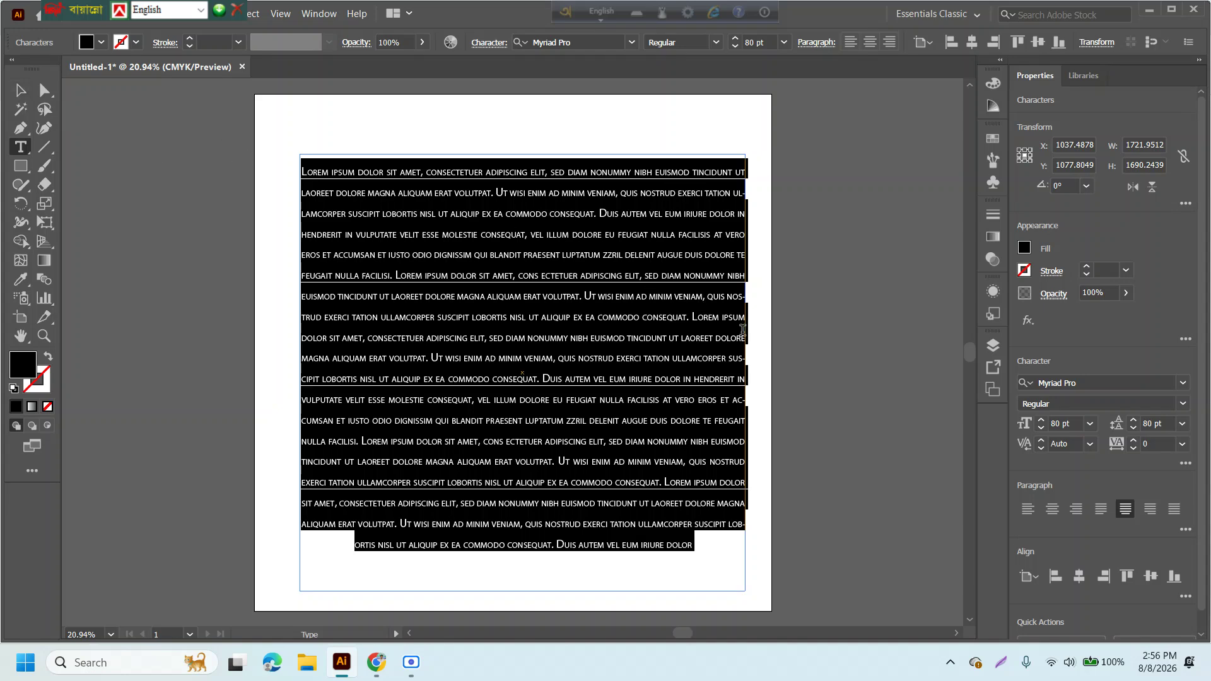
Reselect the placeholder text as a whole frame and examine its indent and paragraph spacing options.
click(21, 91)
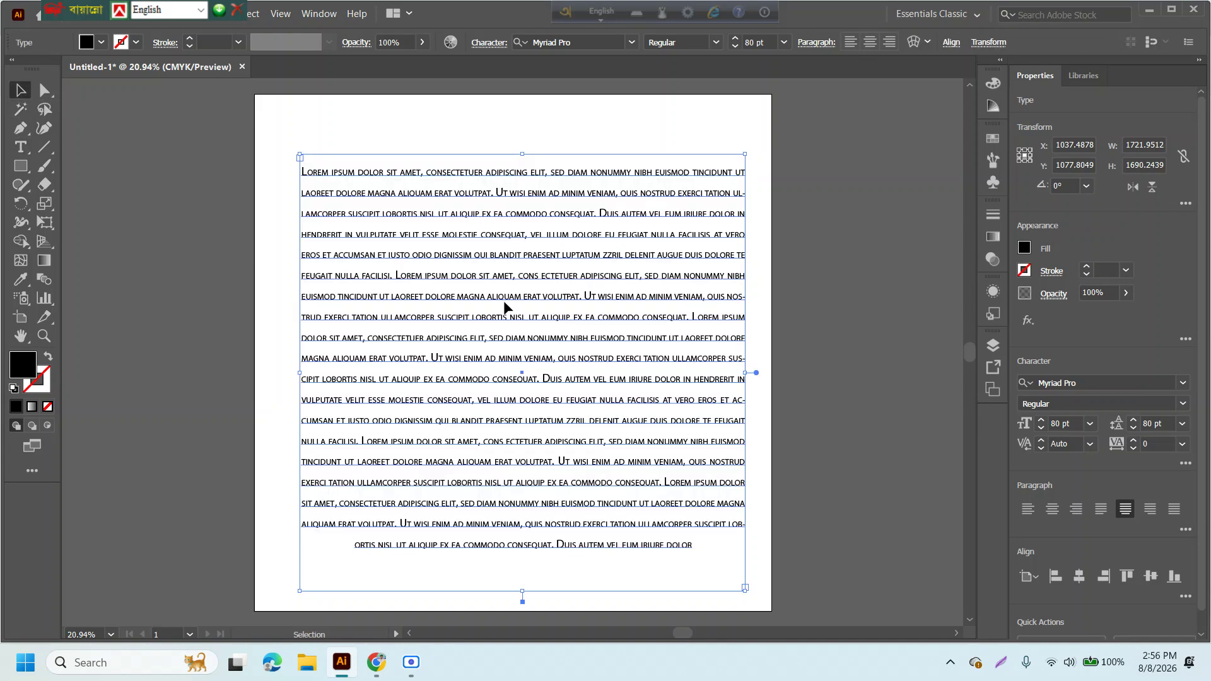
click(807, 422)
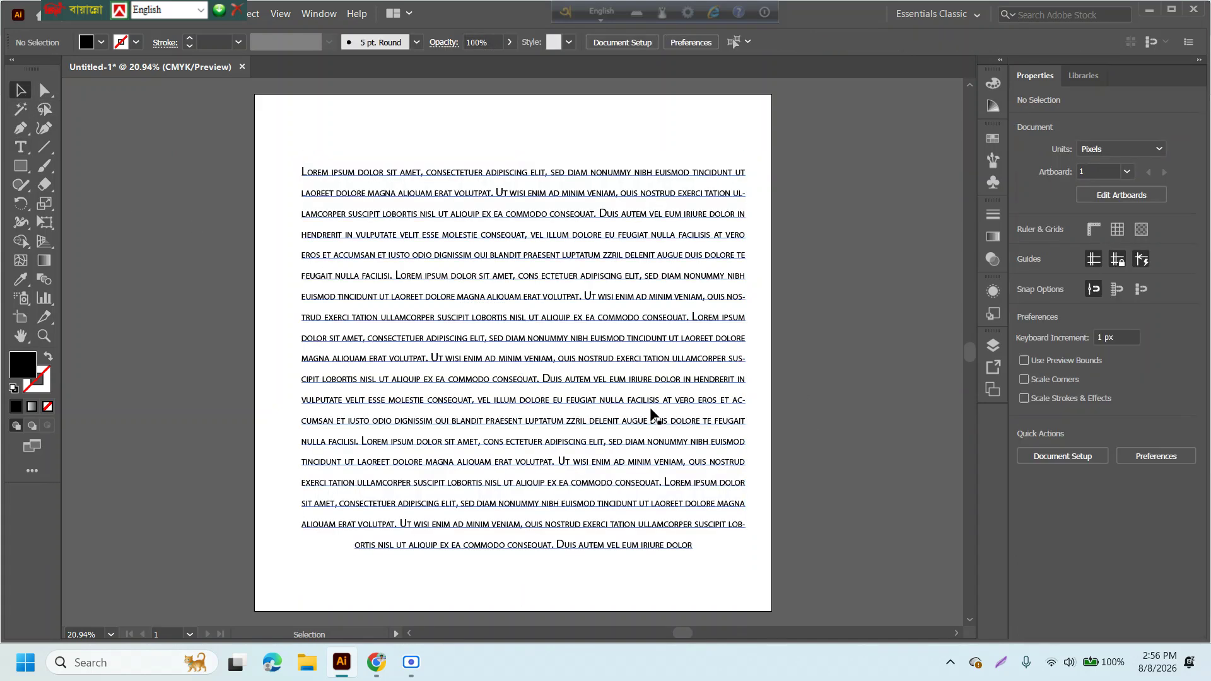
key(ctrl+a)
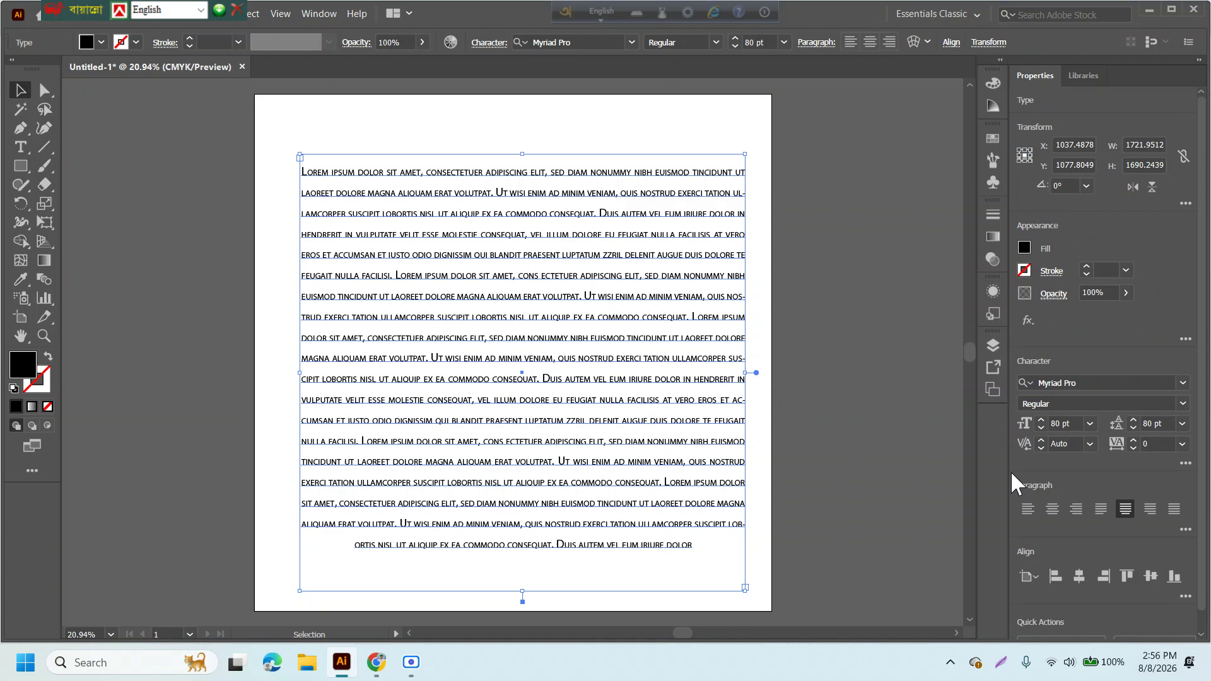
click(1185, 531)
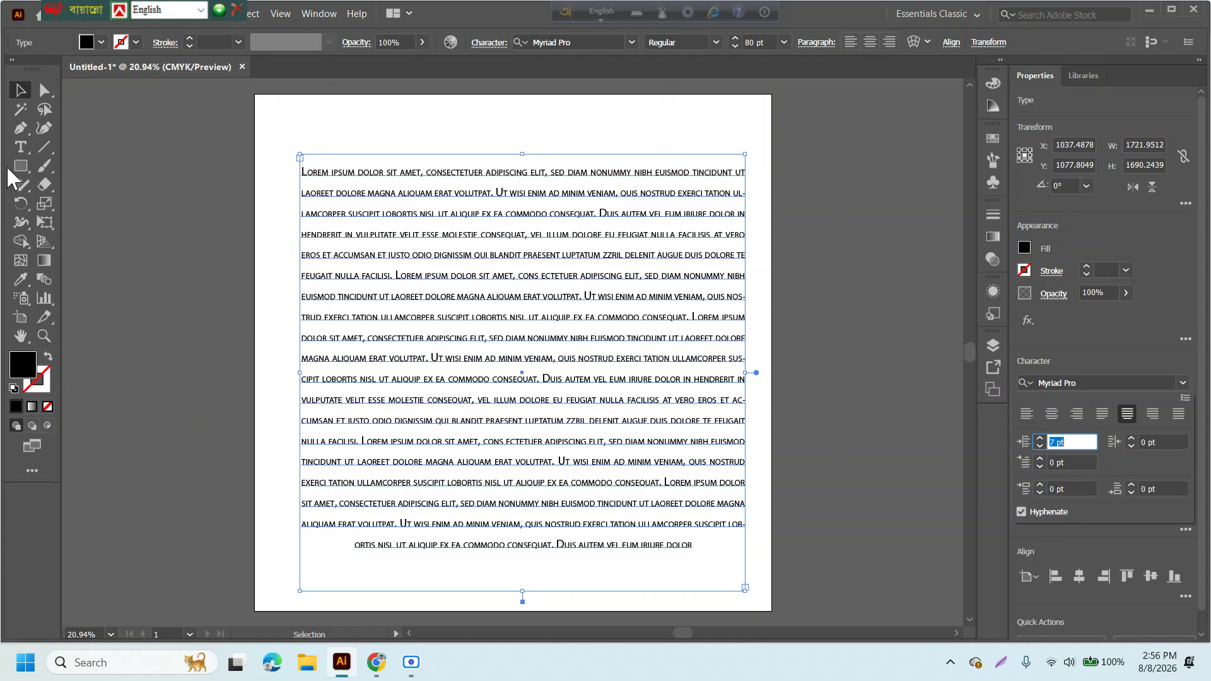
click(17, 91)
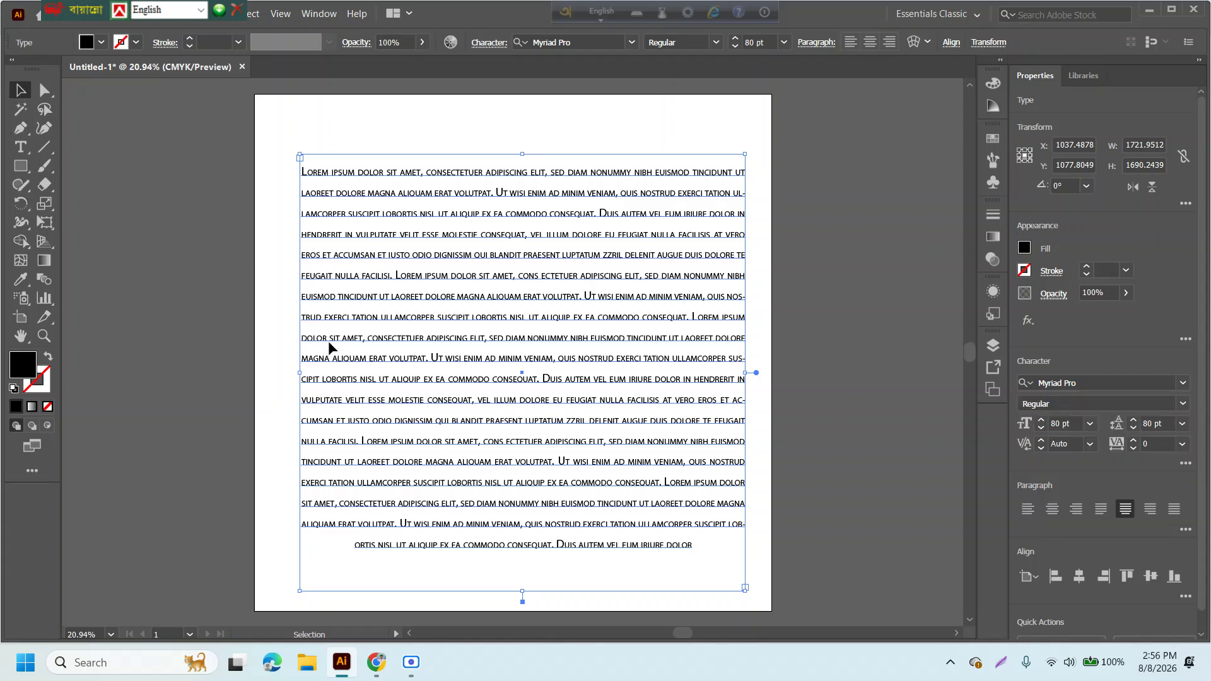
Move the placeholder text frame to about X 1084, Y 1000 px and narrow it from its left edge to about 1507 px wide.
drag(323, 241, 308, 222)
drag(294, 301, 339, 352)
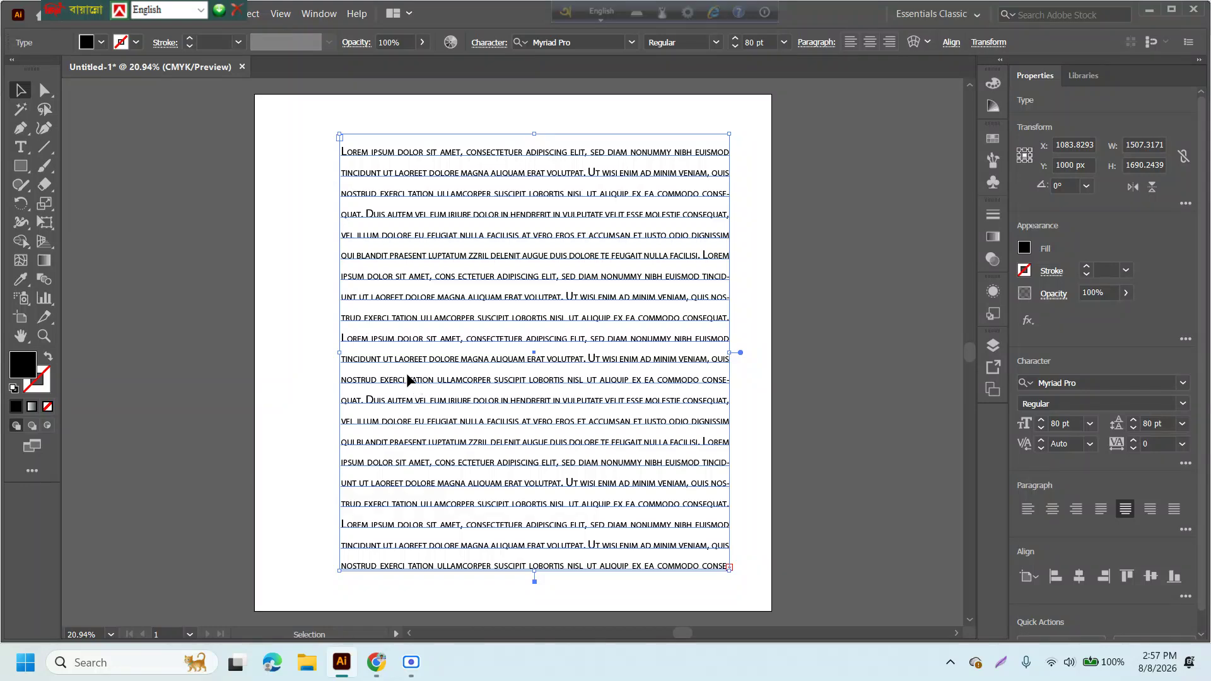
click(313, 339)
click(436, 395)
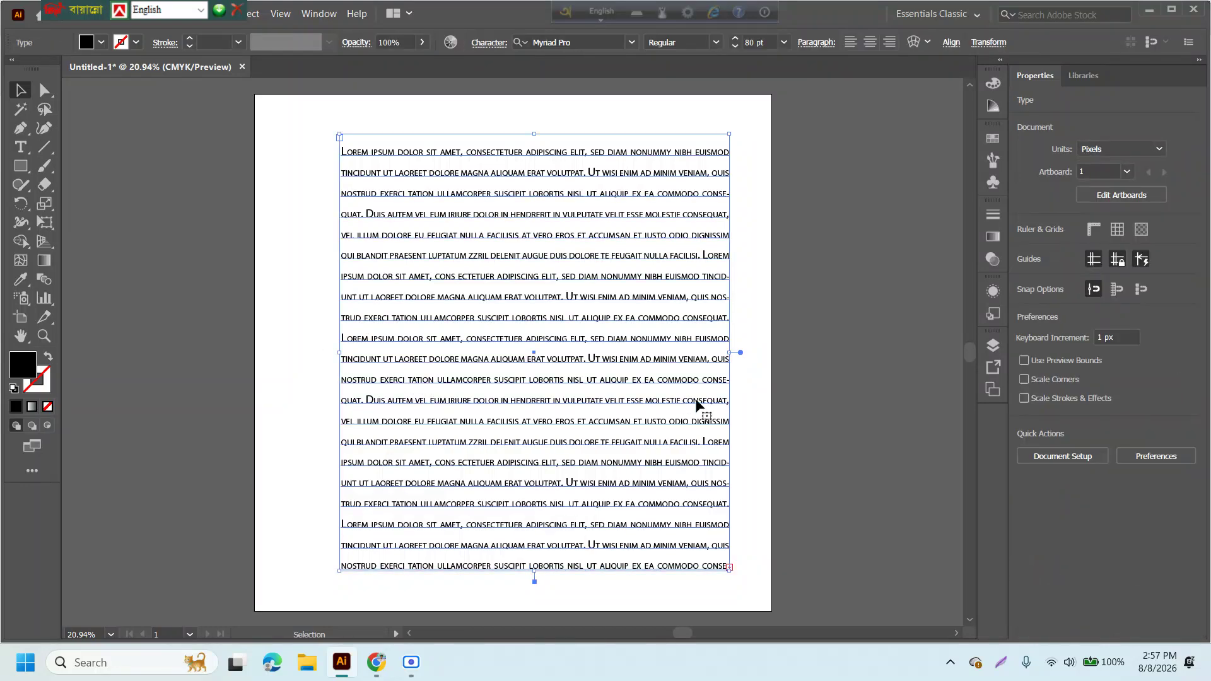